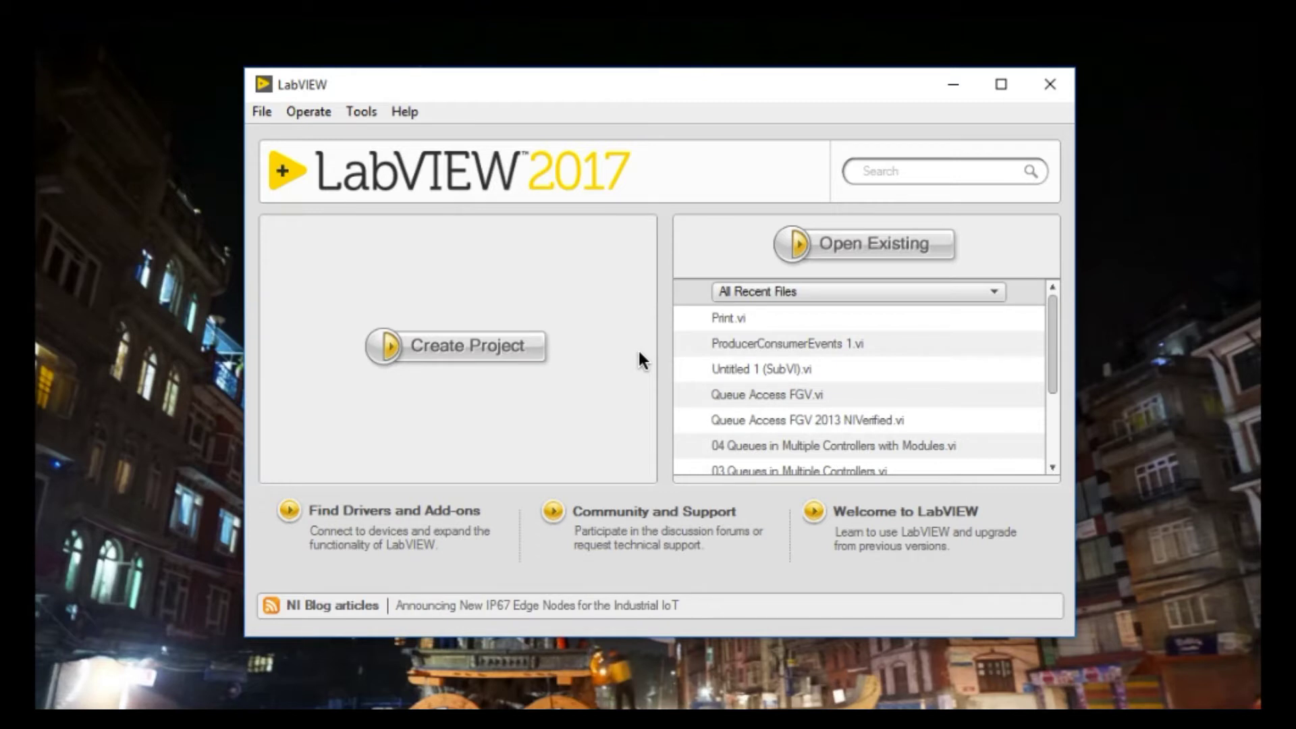
- Create a new VI from the Producer/Consumer Design Pattern (Events) template and show its block diagram
{"action": "left_click", "coordinate": [268, 108]}
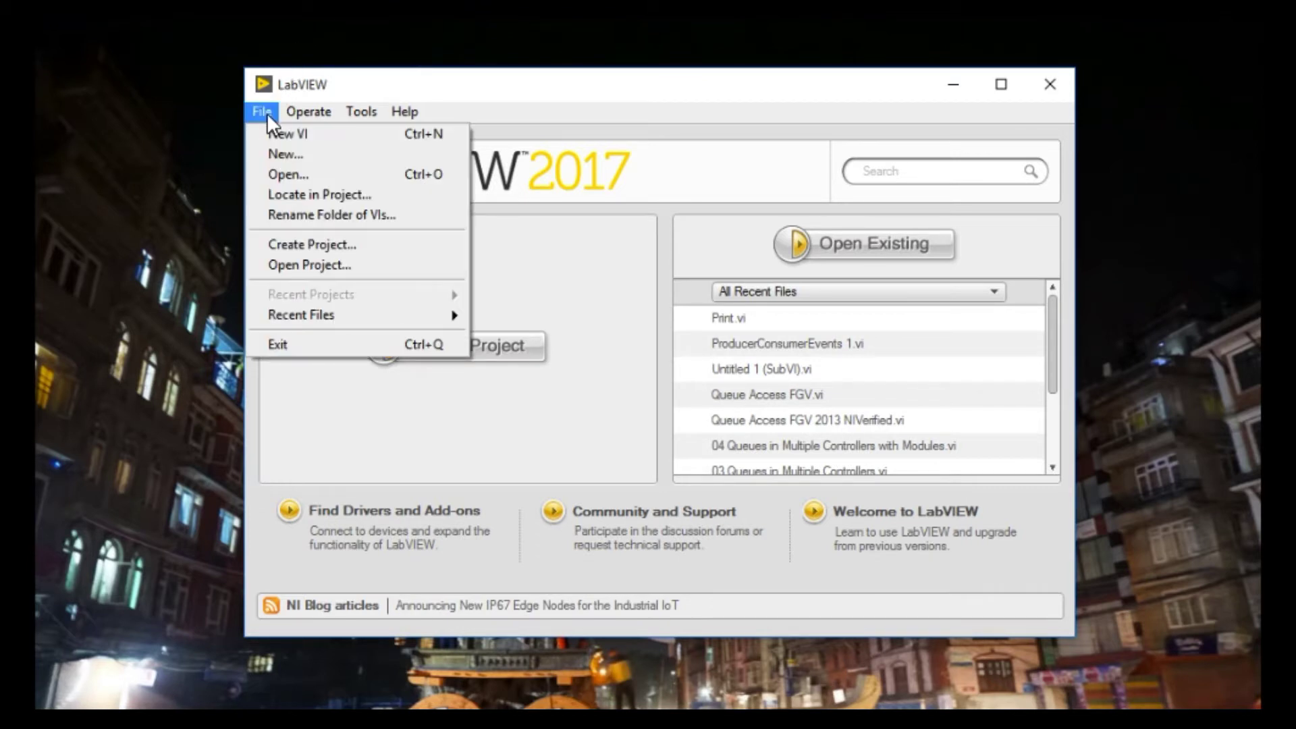
{"action": "left_click", "coordinate": [277, 151]}
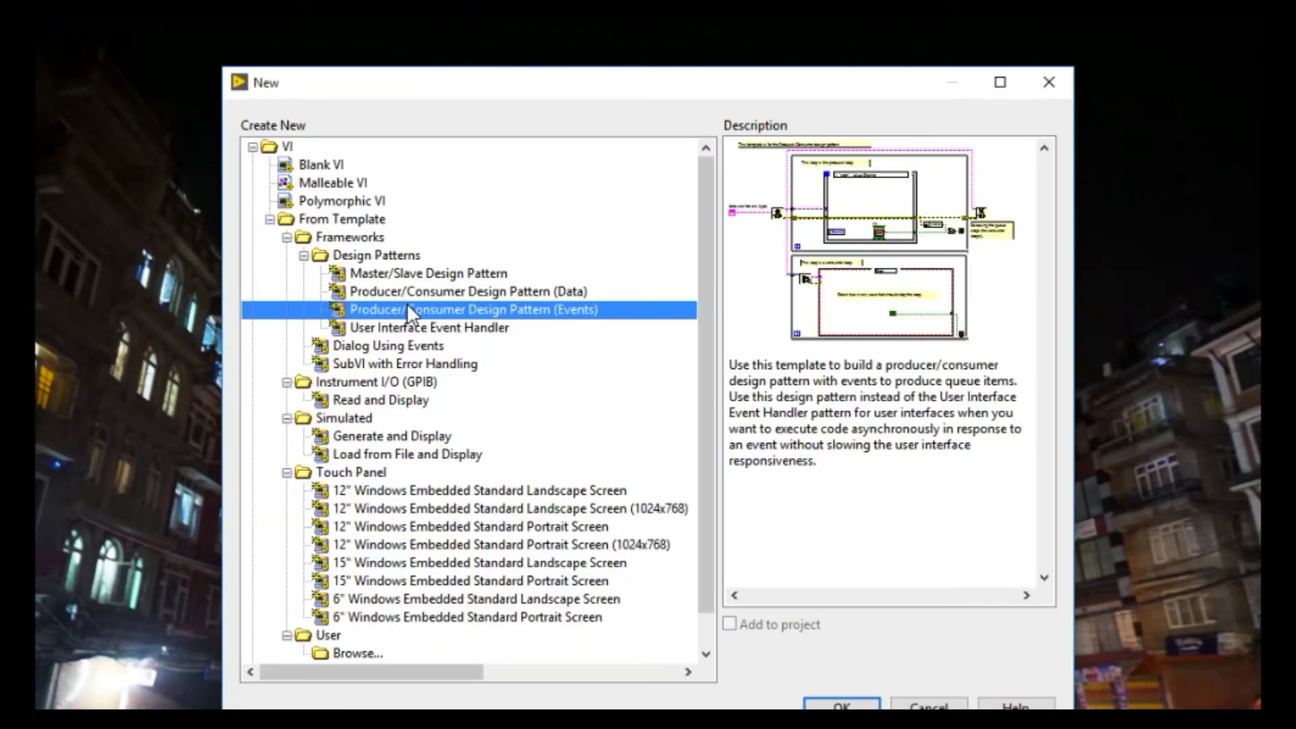
{"action": "double_click", "coordinate": [406, 309]}
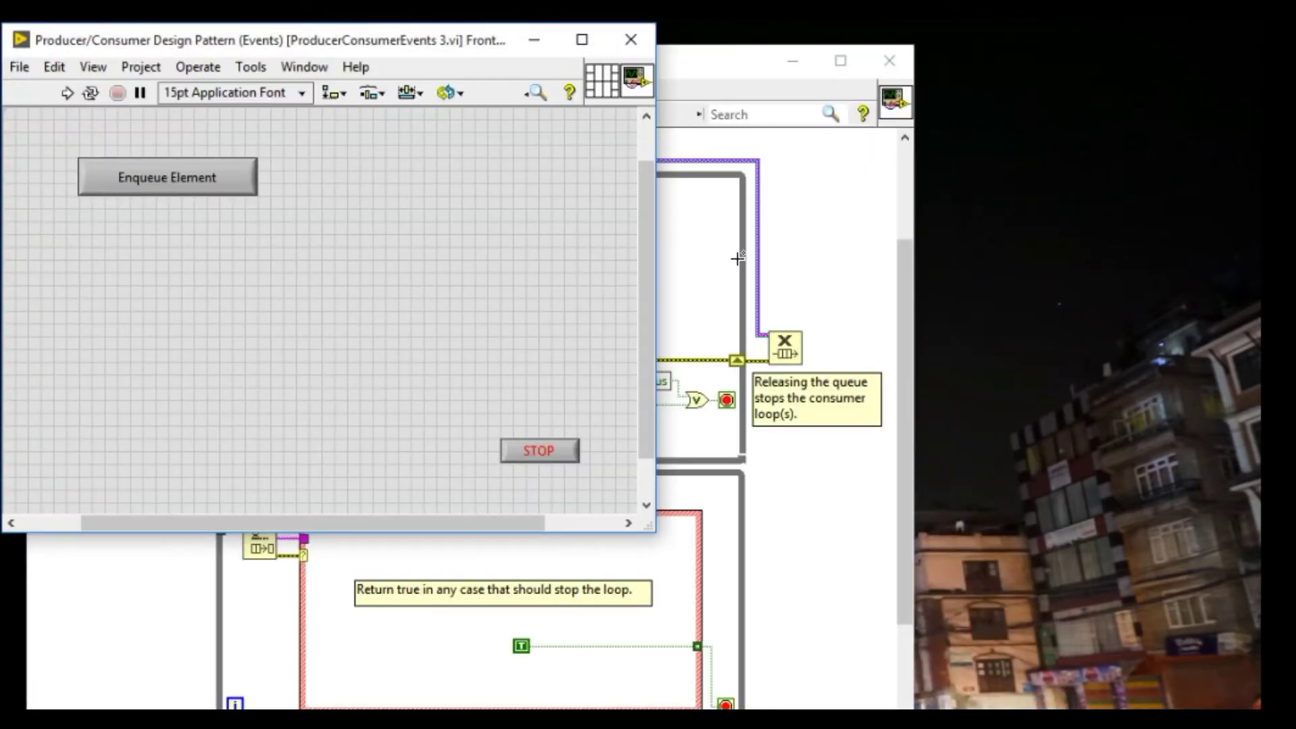
{"action": "left_click", "coordinate": [800, 253]}
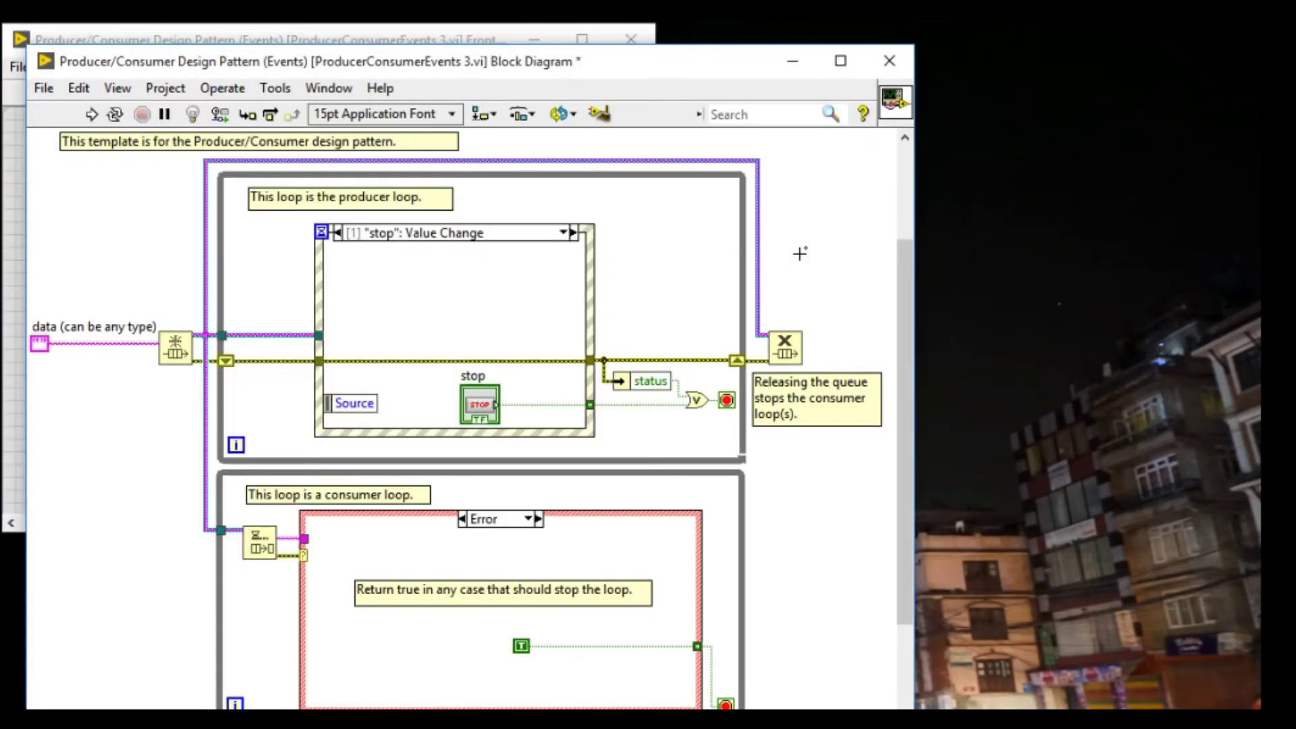
- Save the new VI as Print.vi, replacing the existing file
{"action": "key", "text": "ctrl+s"}
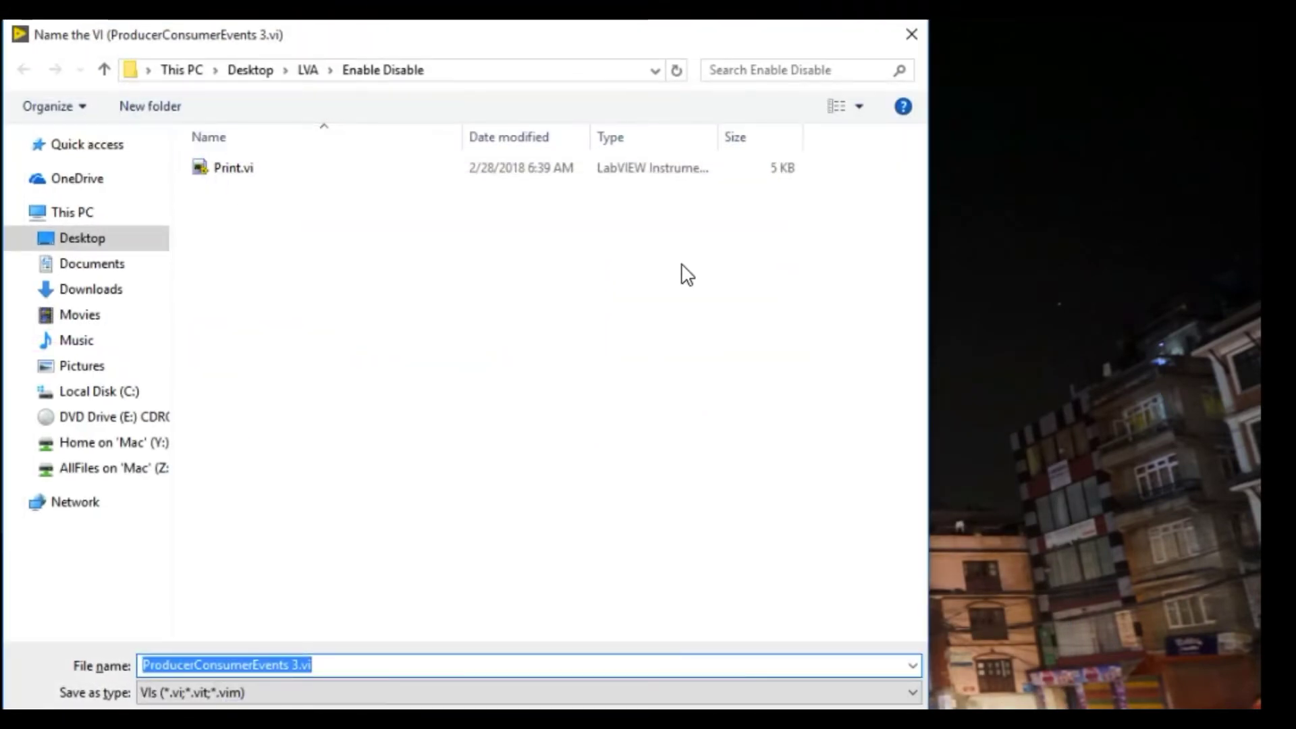
{"action": "double_click", "coordinate": [226, 164]}
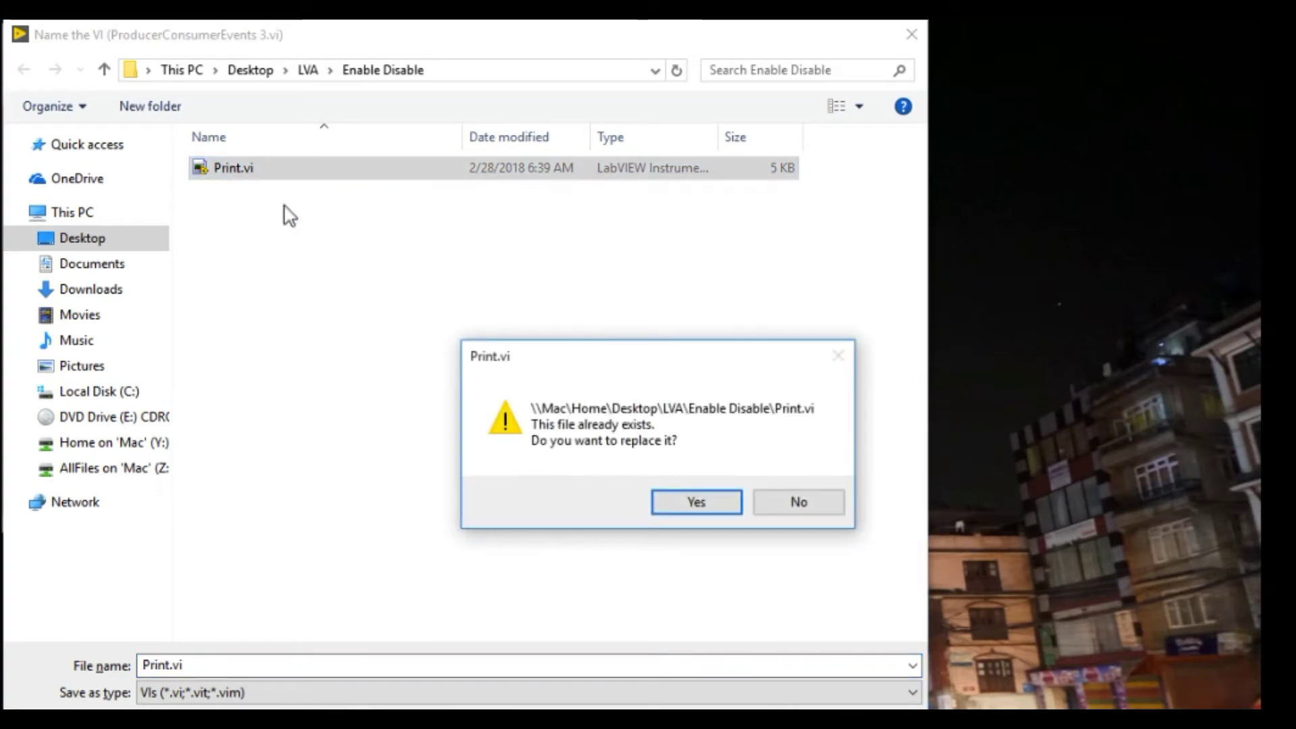
{"action": "left_click", "coordinate": [703, 506]}
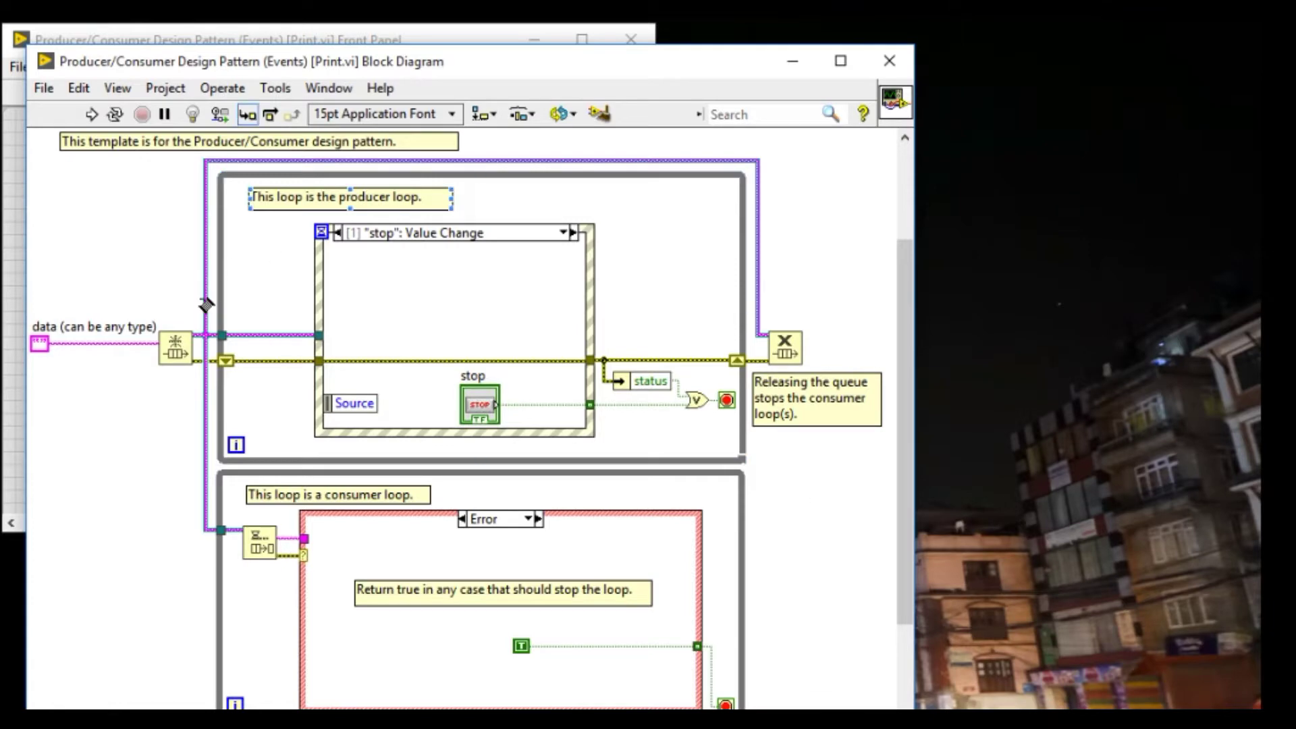
{"action": "left_click", "coordinate": [319, 284]}
- Maximize the block diagram and place an empty cluster constant at its upper left
{"action": "left_click_drag", "start_coordinate": [456, 75], "coordinate": [569, 50]}
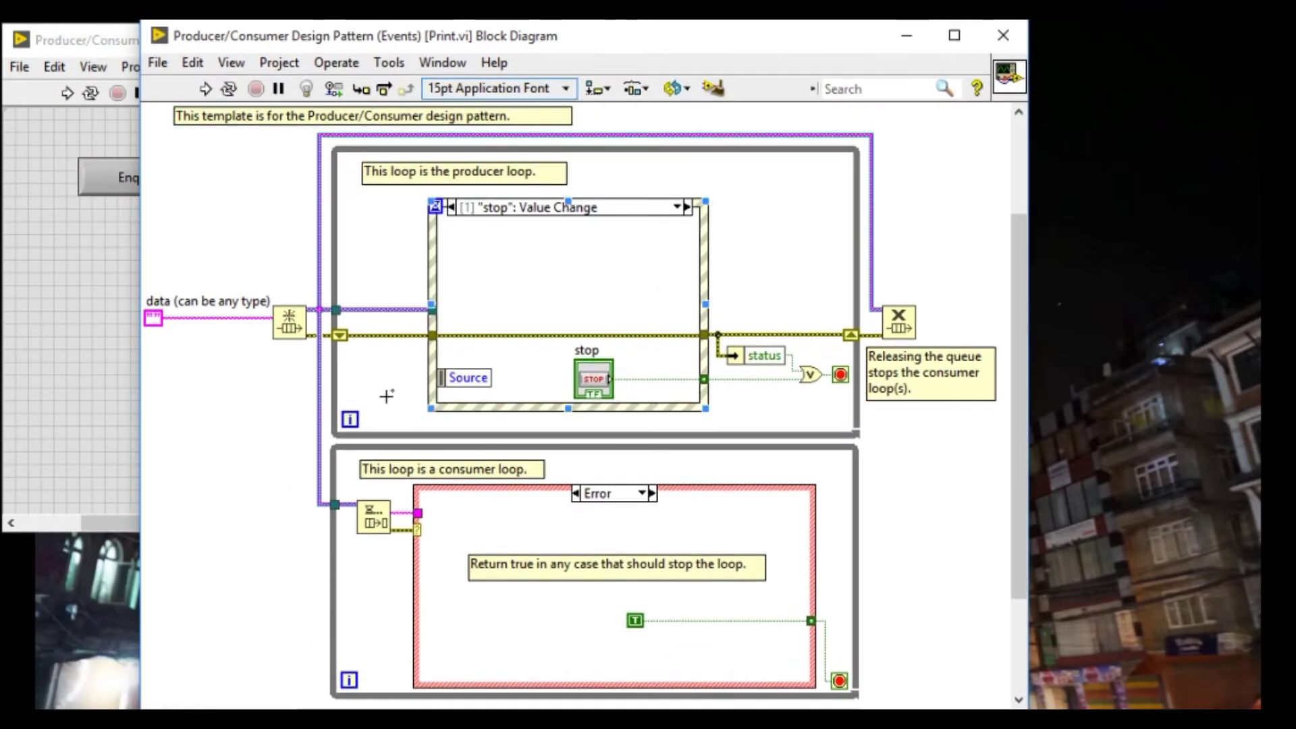
{"action": "left_click", "coordinate": [295, 116]}
{"action": "double_click", "coordinate": [284, 42]}
{"action": "left_click", "coordinate": [304, 460]}
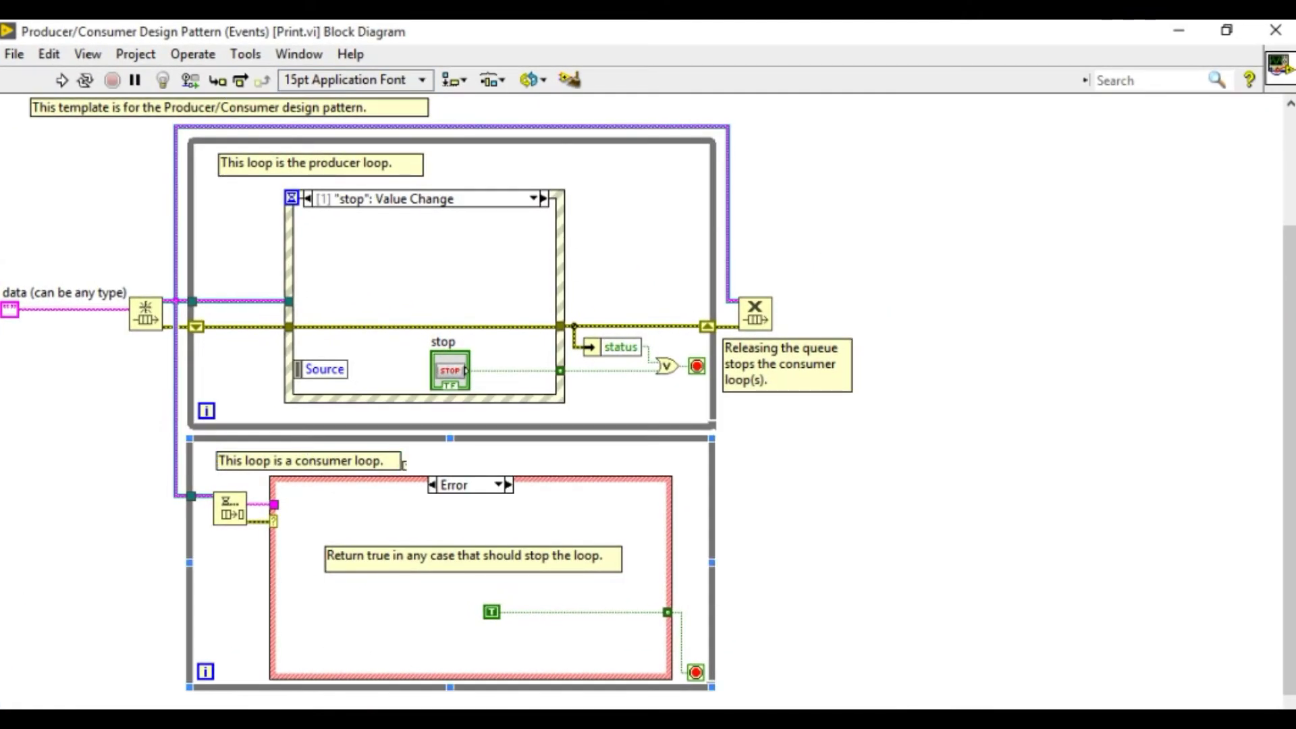
{"action": "left_click_drag", "start_coordinate": [34, 521], "coordinate": [294, 521]}
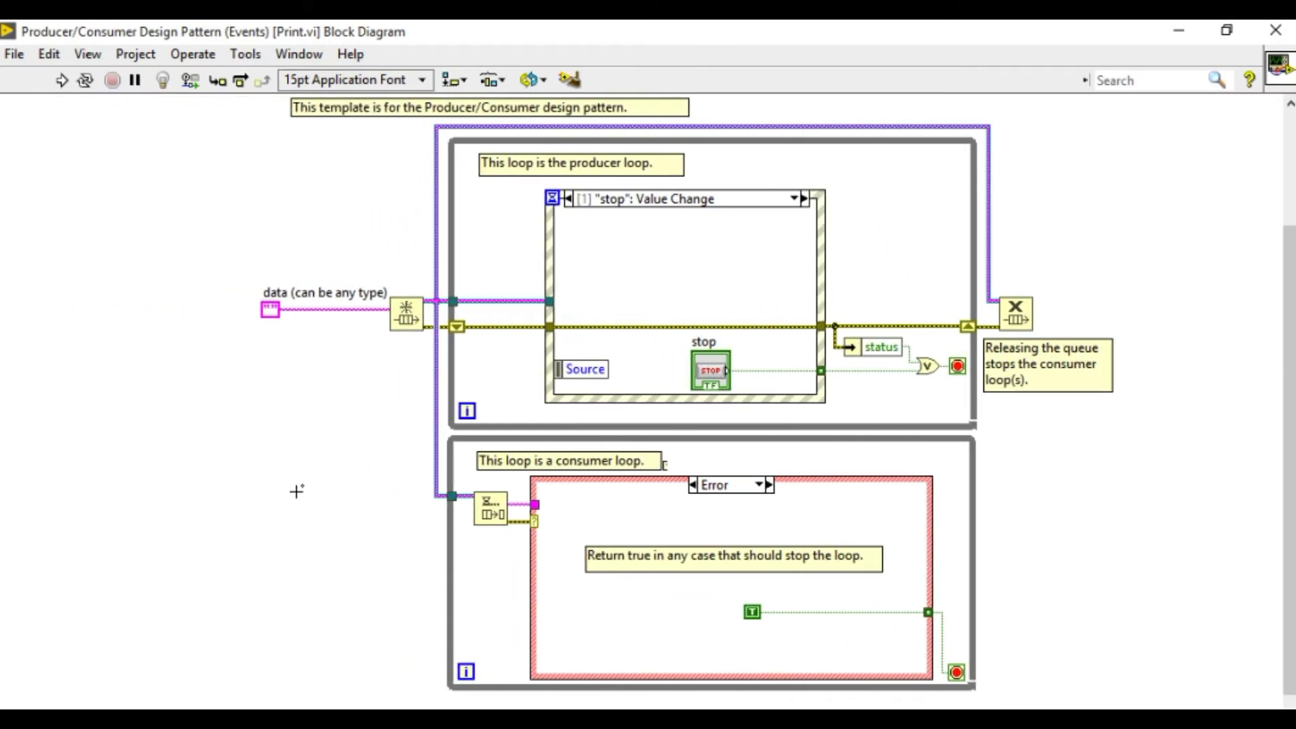
{"action": "key", "text": "ctrl+space"}
{"action": "type", "text": "cs"}
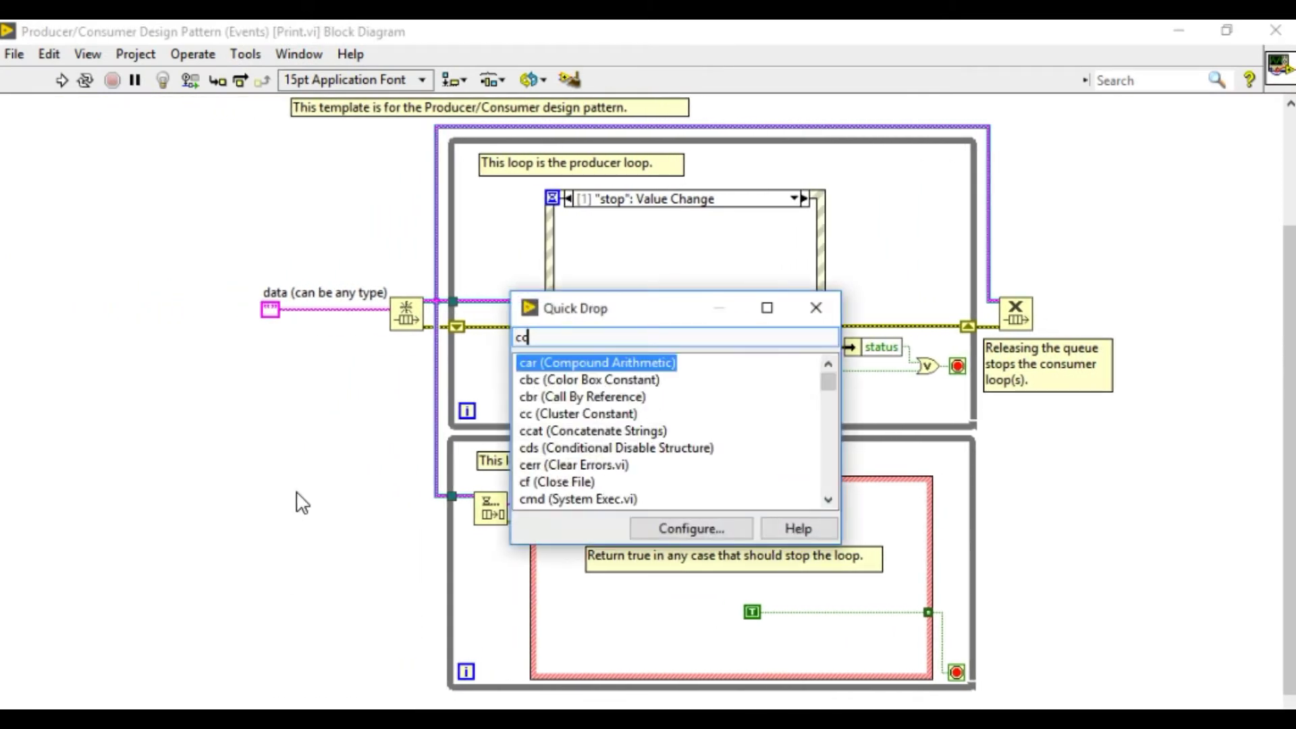
{"action": "key", "text": "Return"}
{"action": "left_click", "coordinate": [93, 303]}
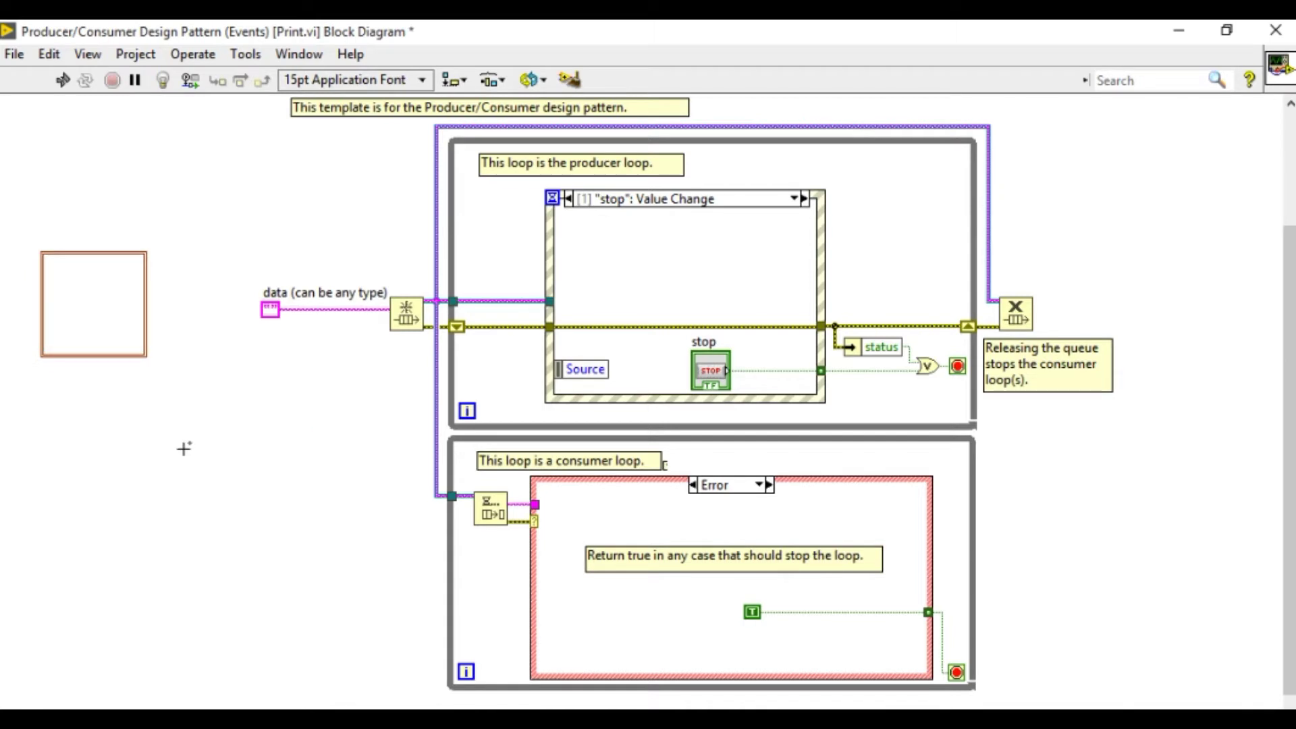
- Add an enum constant with items Generate Data and Stop below the cluster
{"action": "key", "text": "ctrl+space"}
{"action": "type", "text": "enum"}
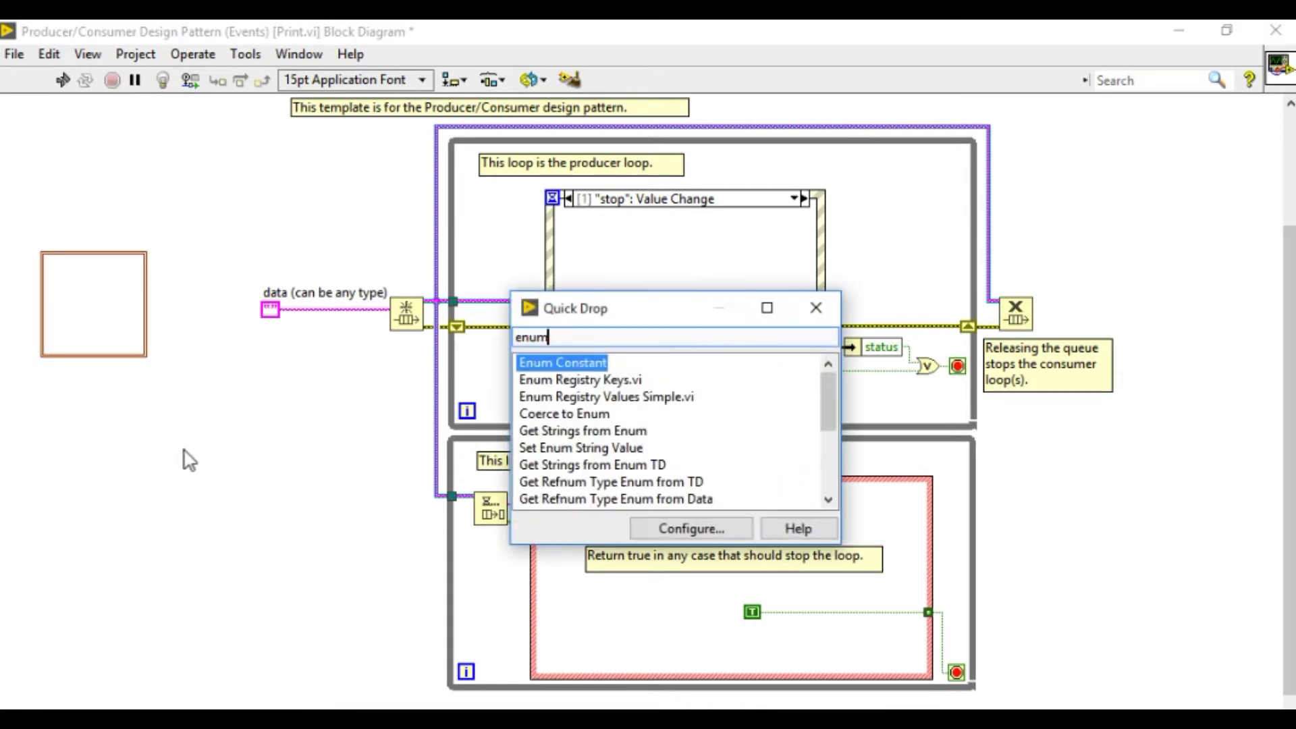
{"action": "key", "text": "Return"}
{"action": "left_click", "coordinate": [185, 393]}
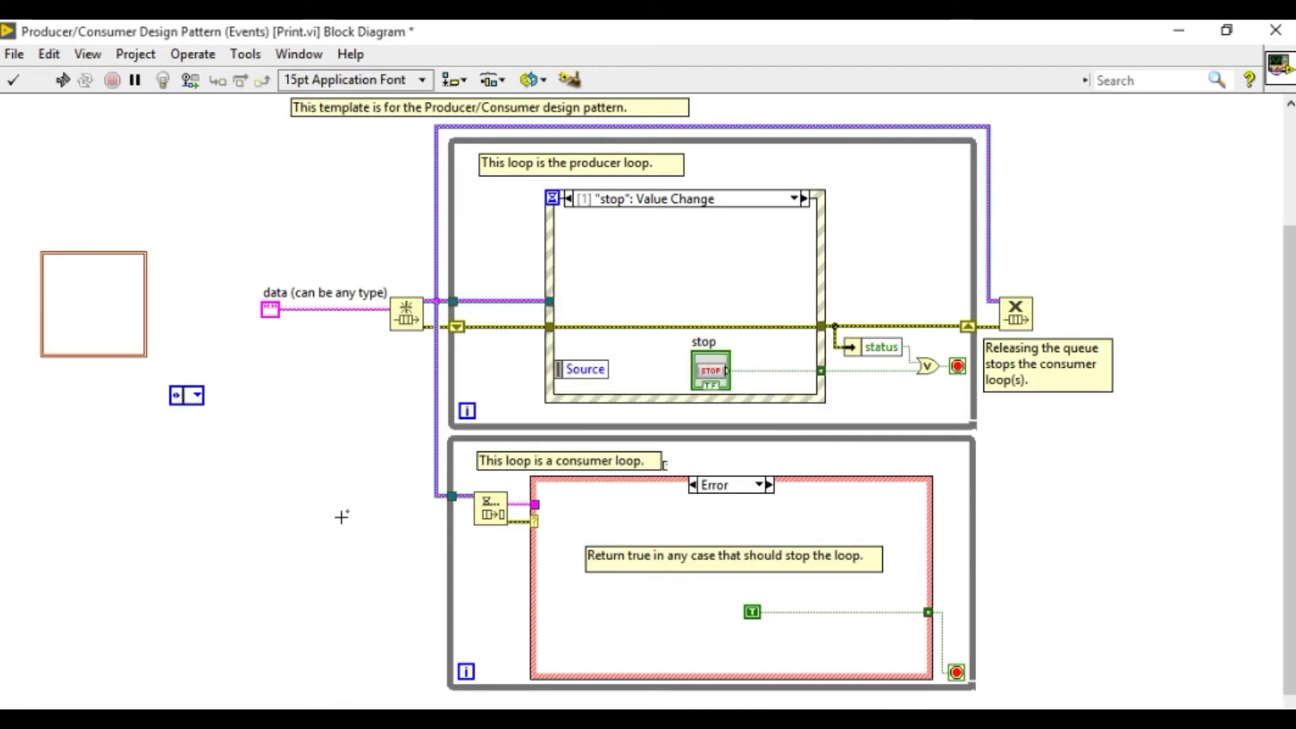
{"action": "type", "text": "Generate Data"}
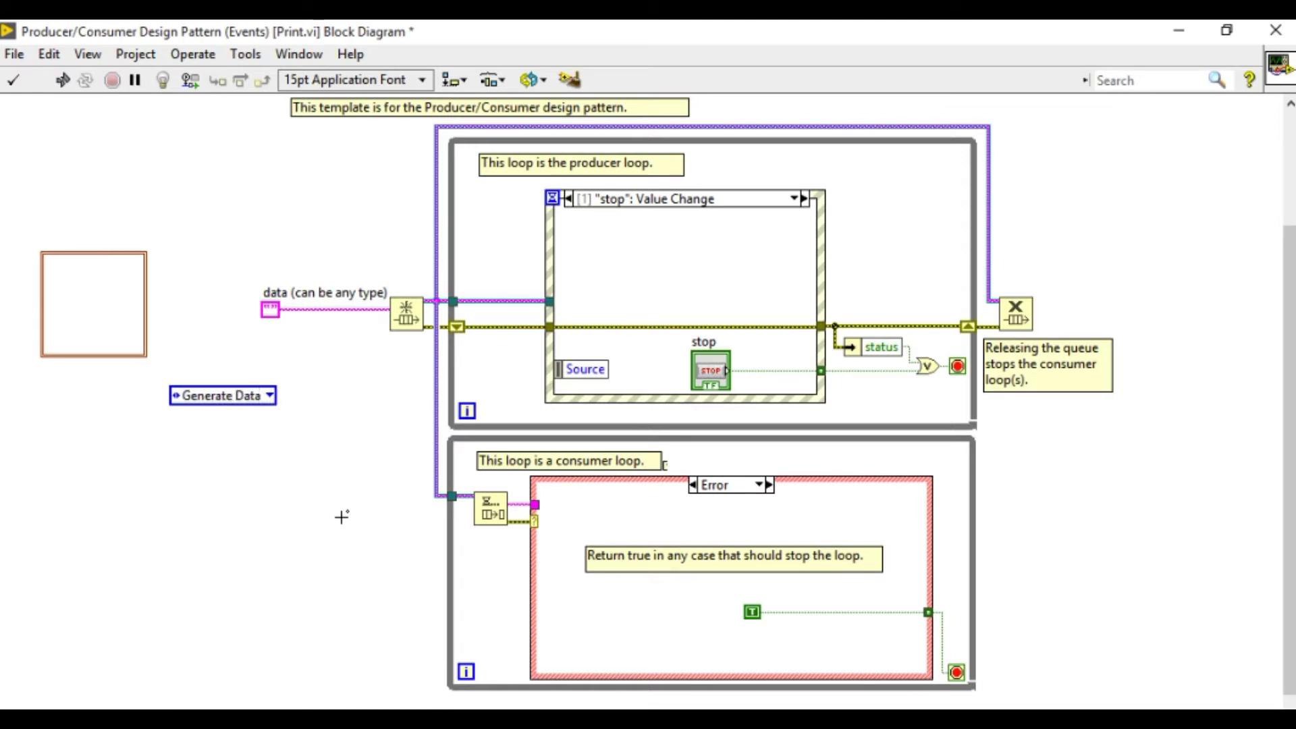
{"action": "key", "text": "ctrl+z"}
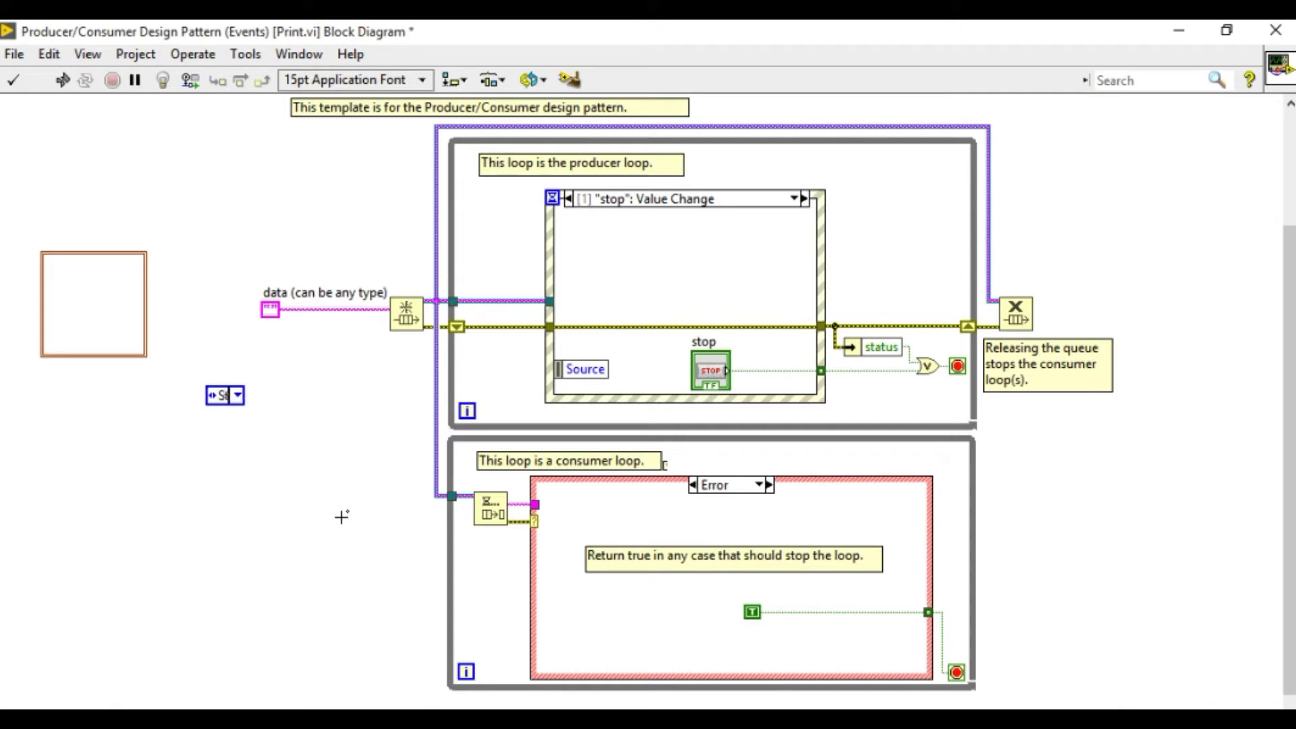
{"action": "left_click", "coordinate": [215, 399]}
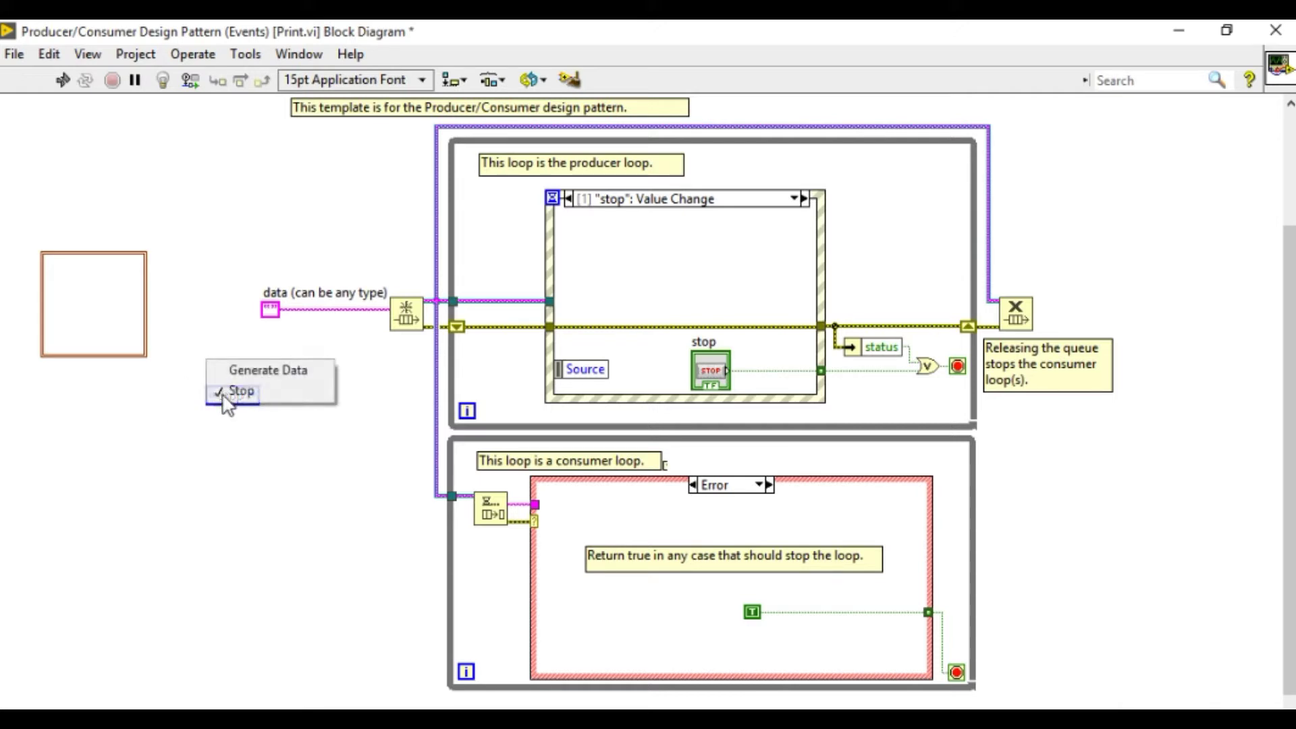
{"action": "left_click", "coordinate": [226, 399]}
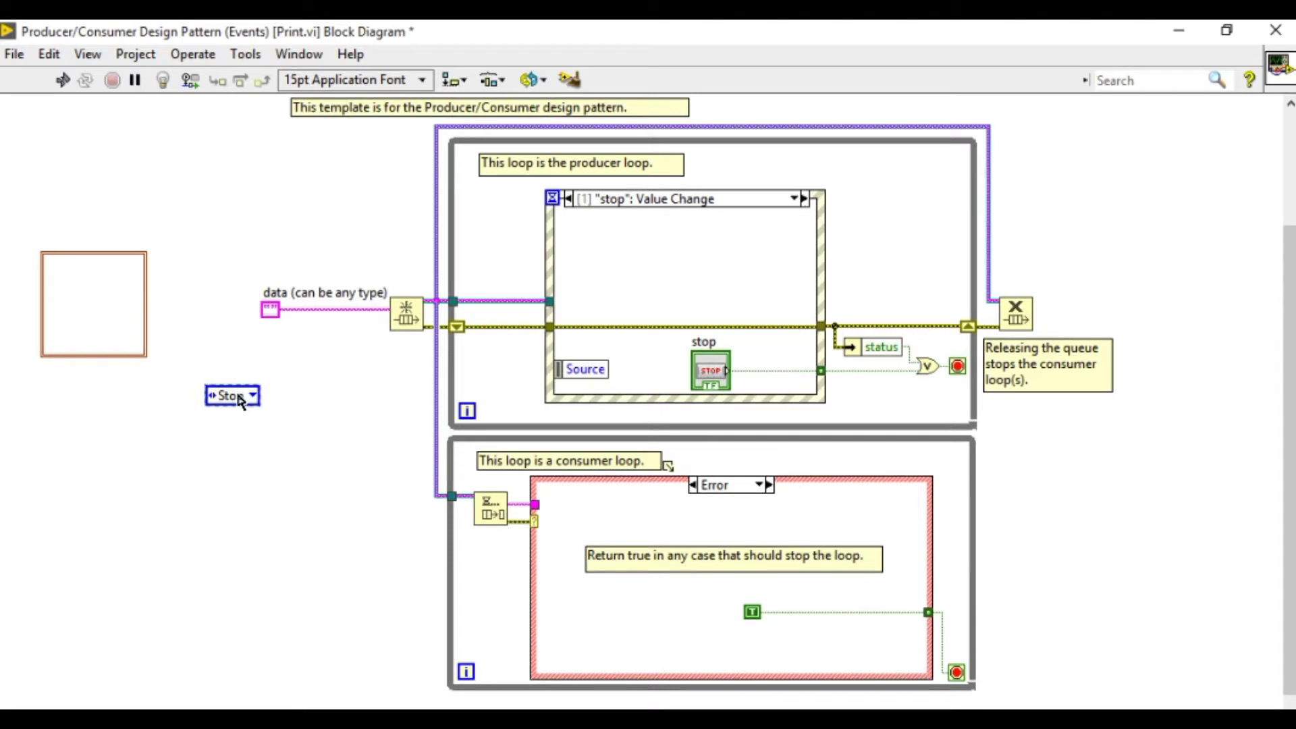
- Show the enum's label and name it Command
{"action": "right_click", "coordinate": [240, 400]}
{"action": "mouse_move", "coordinate": [340, 342]}
{"action": "left_click", "coordinate": [436, 333]}
{"action": "type", "text": "co"}
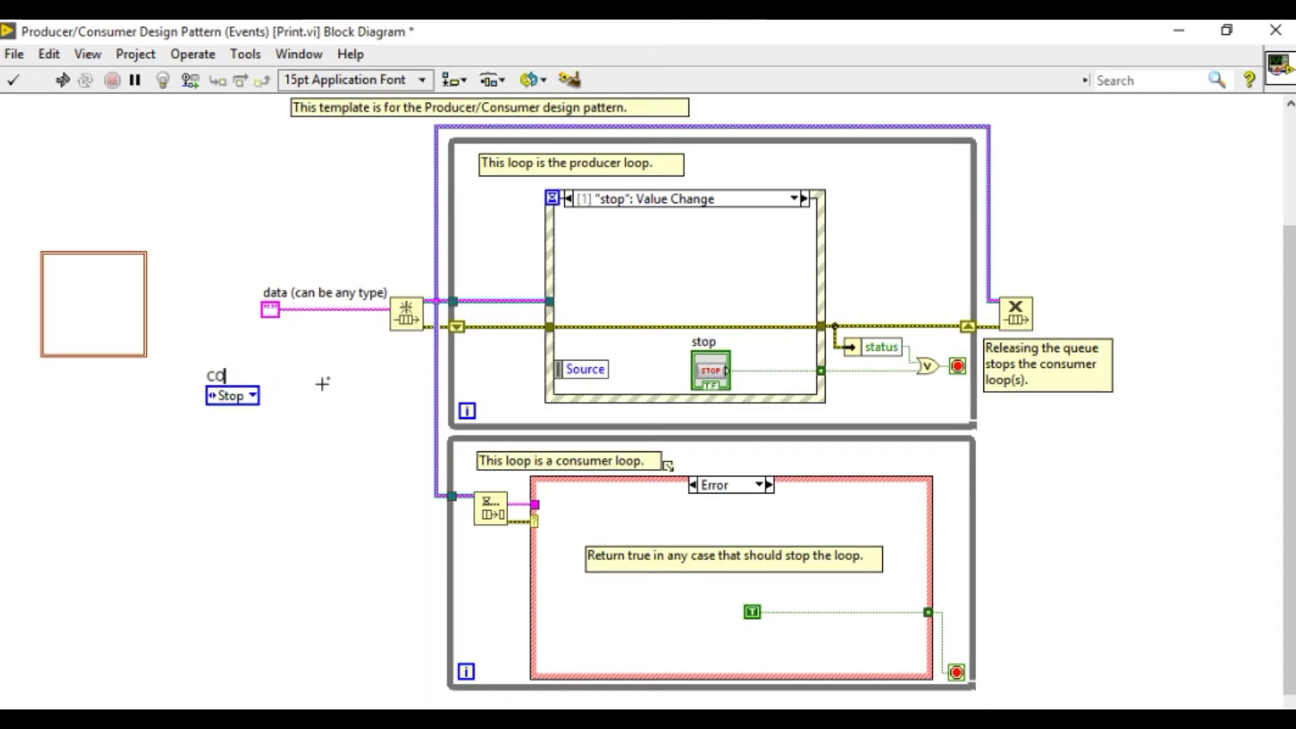
{"action": "type", "text": "mmand"}
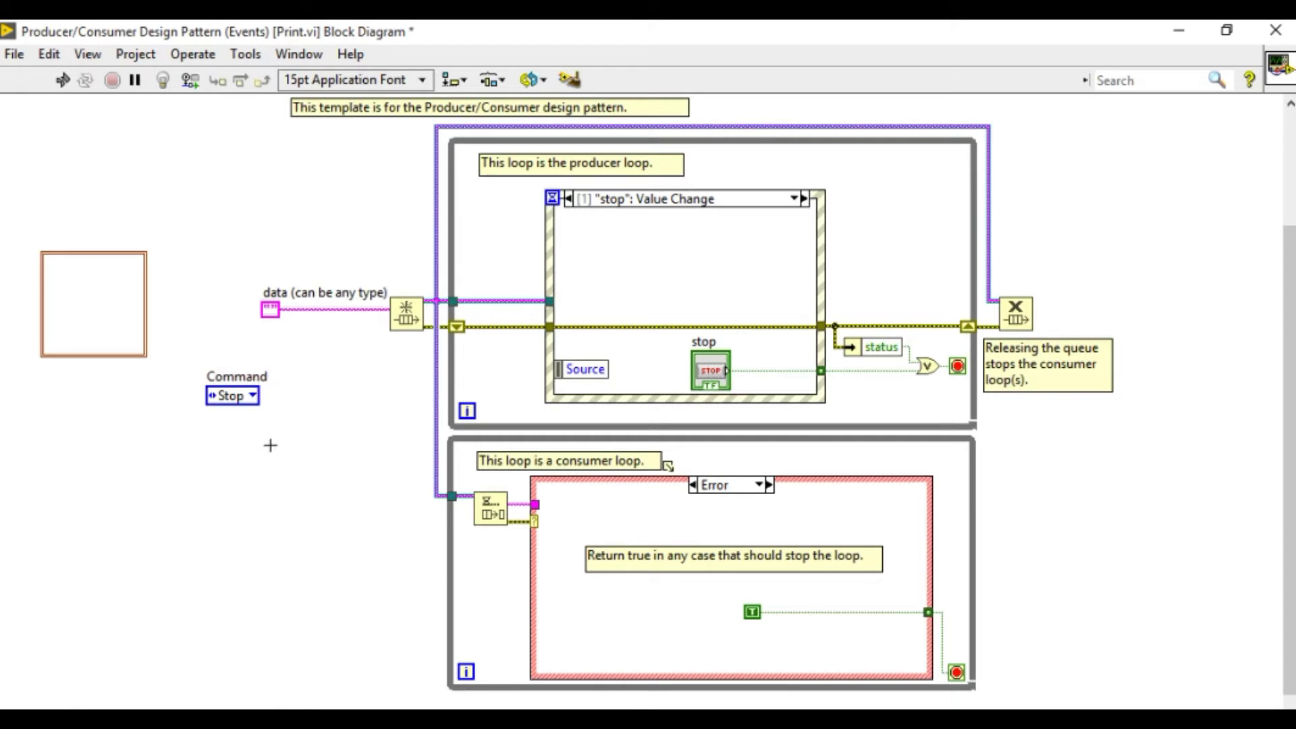
{"action": "key", "text": "ctrl+space"}
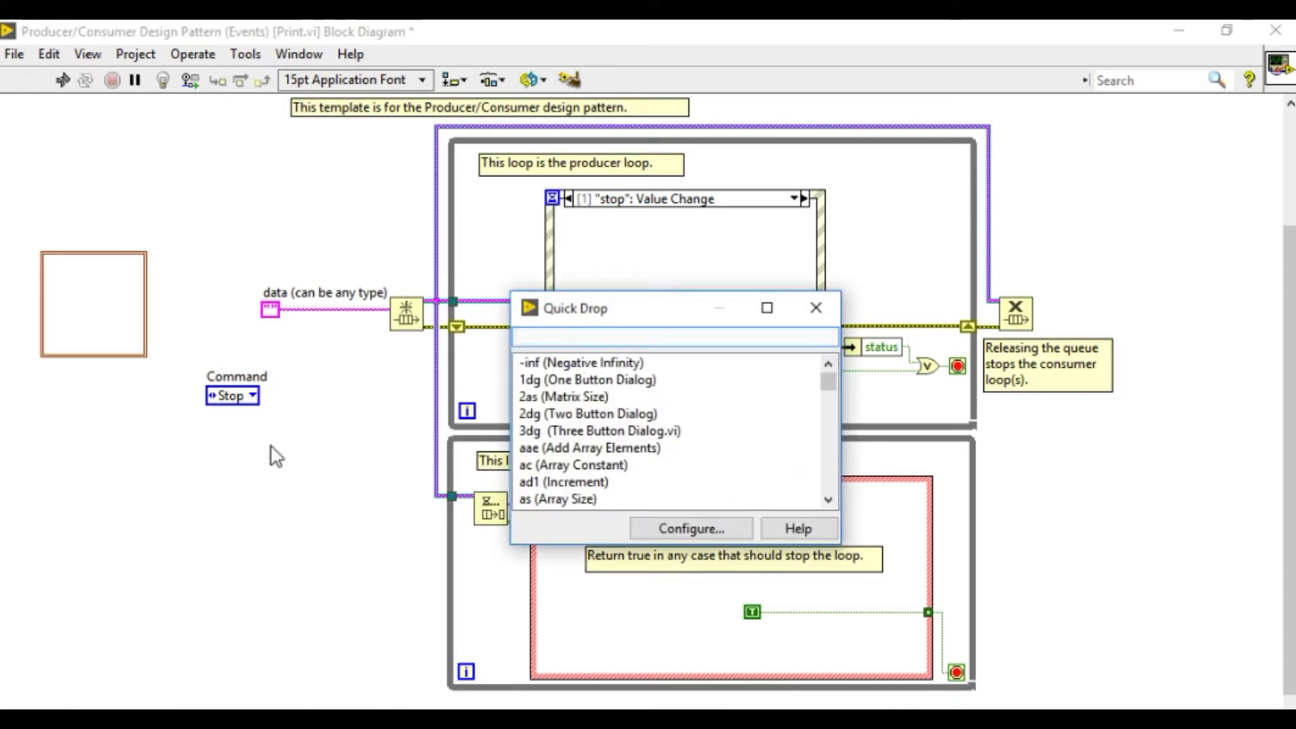
- Add a numeric constant labelled Data below the Command enum
{"action": "type", "text": "nc"}
{"action": "key", "text": "Return"}
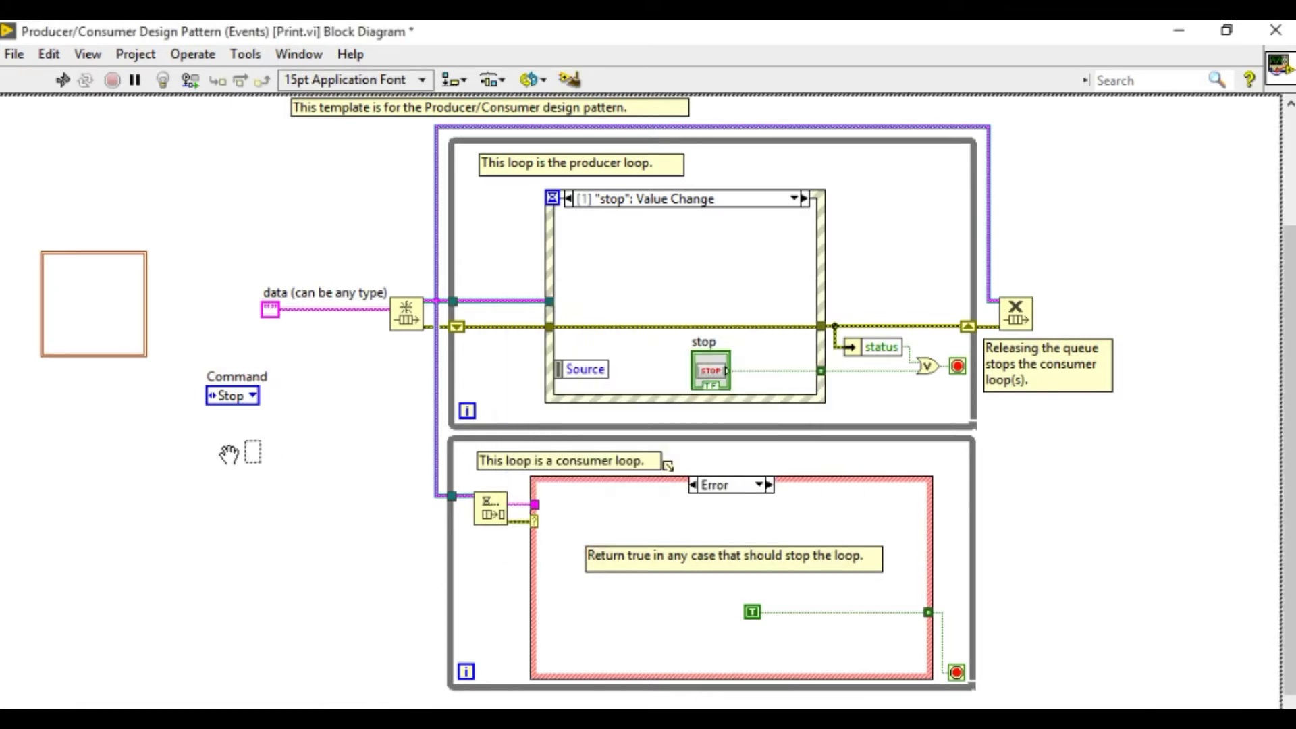
{"action": "left_click", "coordinate": [227, 458]}
{"action": "right_click", "coordinate": [227, 454]}
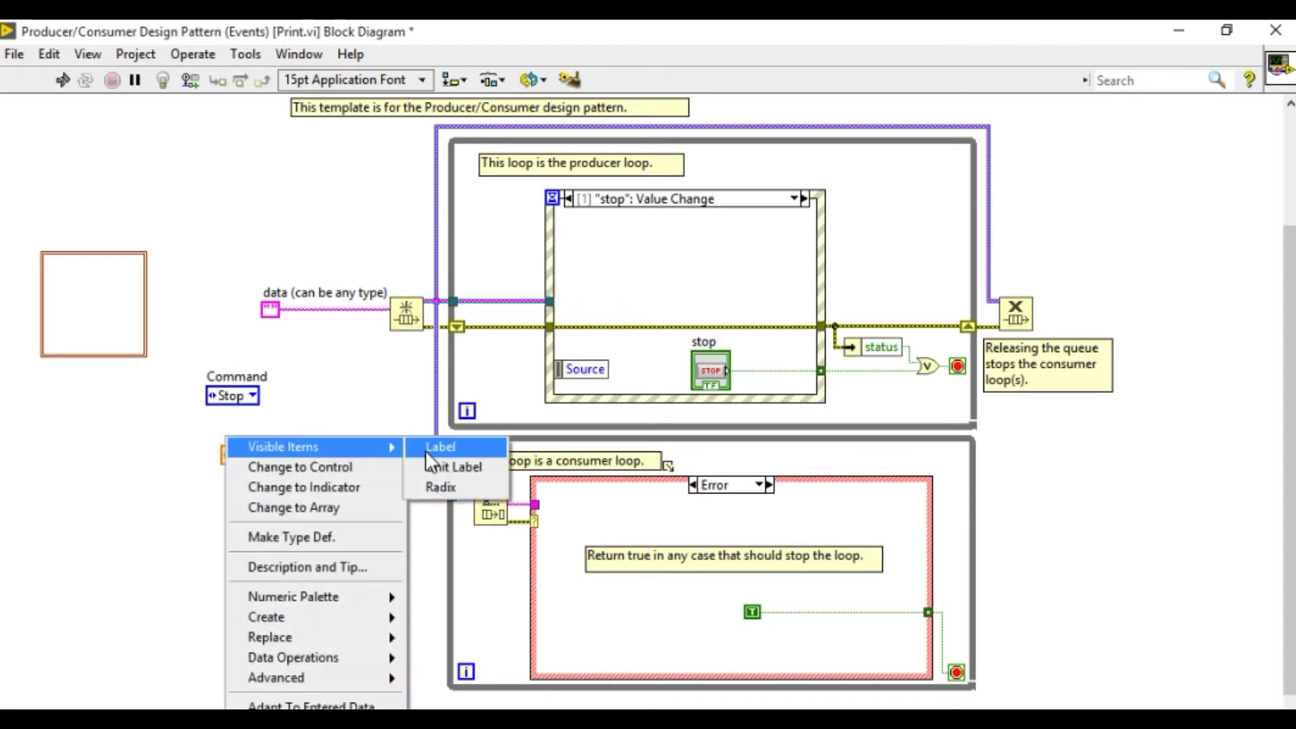
{"action": "left_click", "coordinate": [425, 451]}
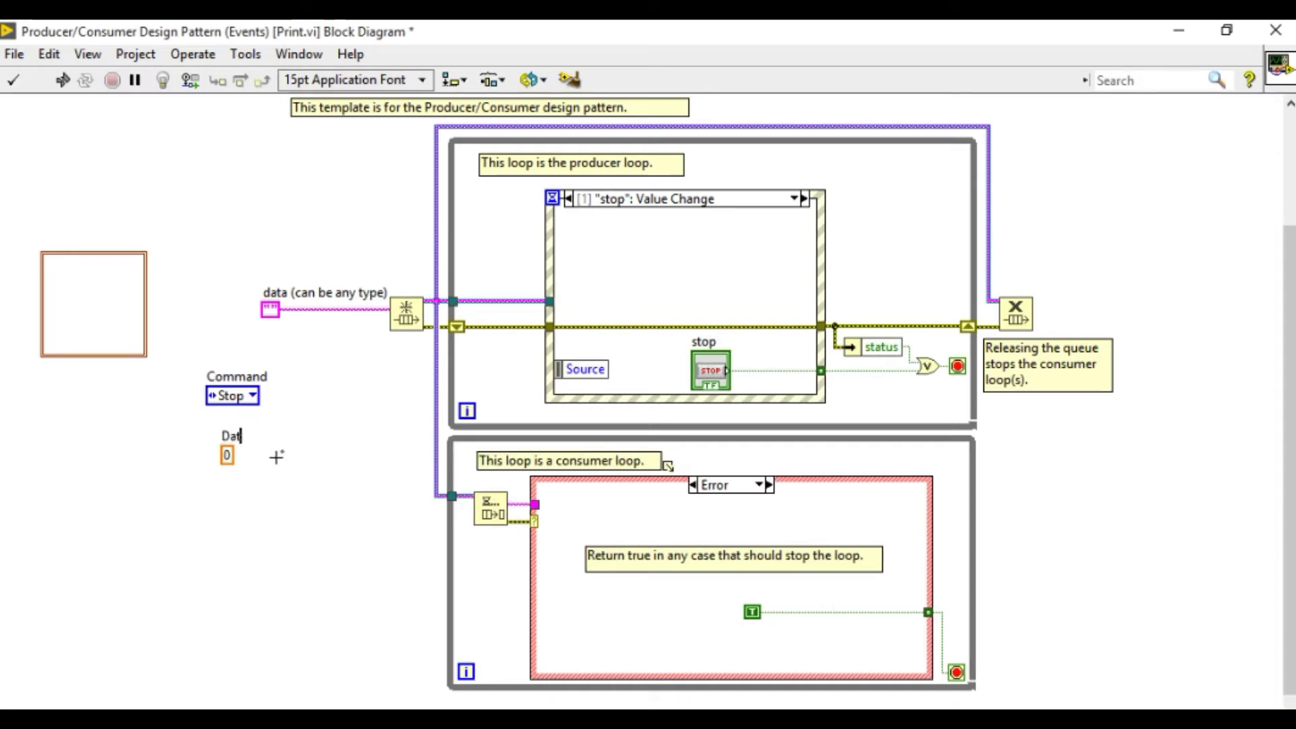
- Put Command and Data into the cluster, replacing the old data constant wired to Obtain Queue
{"action": "left_click_drag", "start_coordinate": [168, 362], "coordinate": [270, 467]}
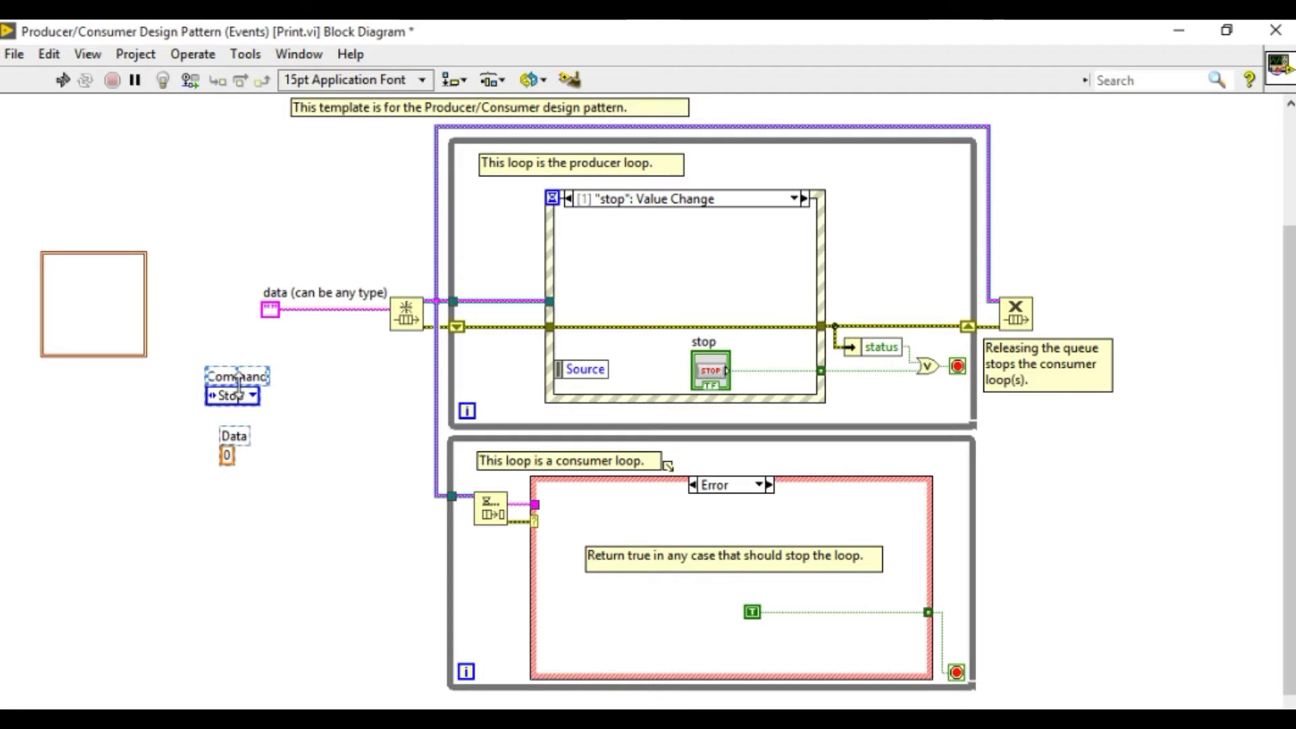
{"action": "left_click_drag", "start_coordinate": [219, 383], "coordinate": [76, 264]}
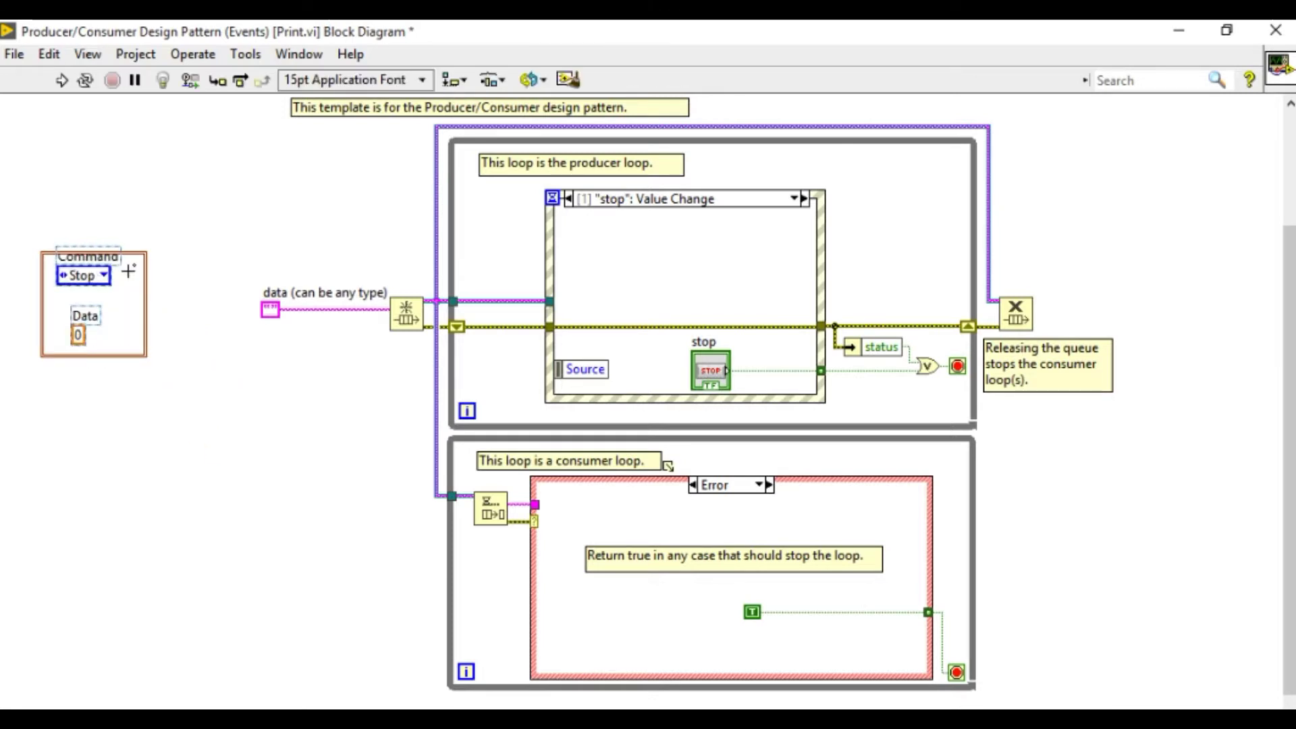
{"action": "left_click", "coordinate": [146, 288]}
{"action": "left_click_drag", "start_coordinate": [147, 288], "coordinate": [236, 249]}
{"action": "left_click", "coordinate": [297, 350]}
{"action": "key", "text": "Delete"}
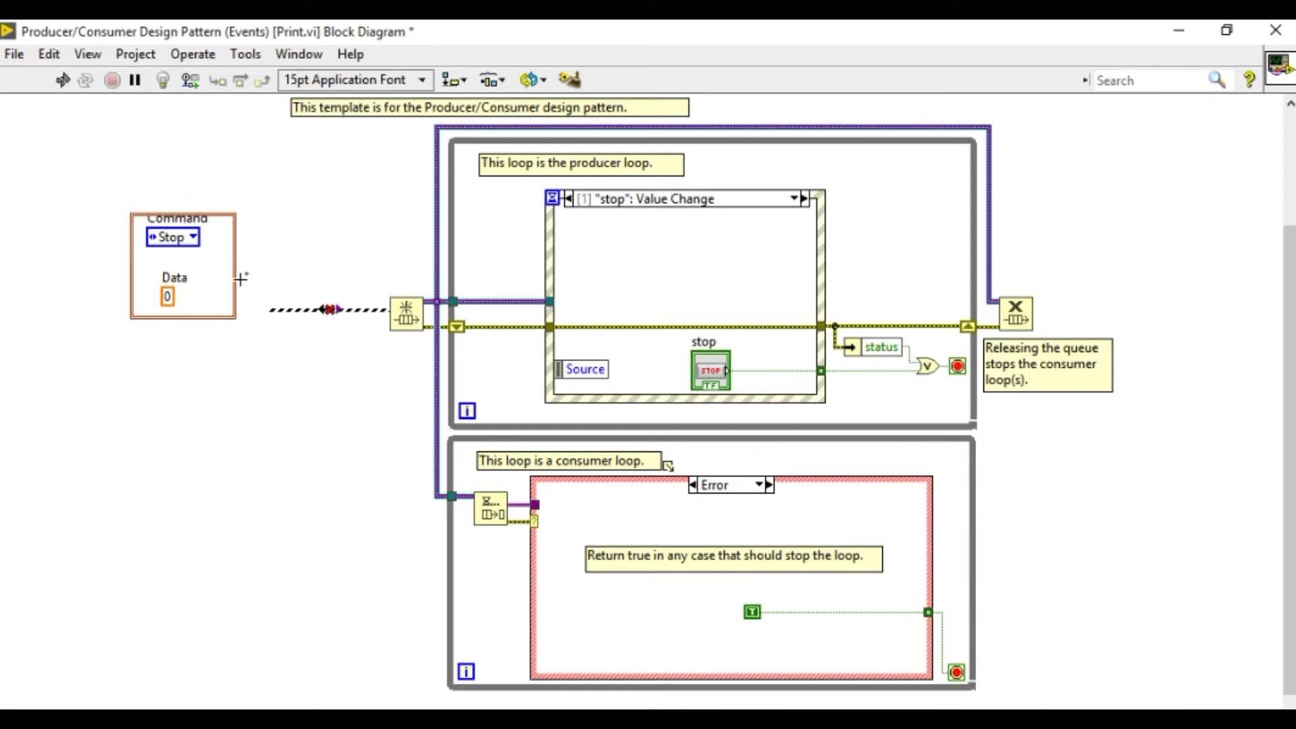
{"action": "left_click", "coordinate": [273, 311]}
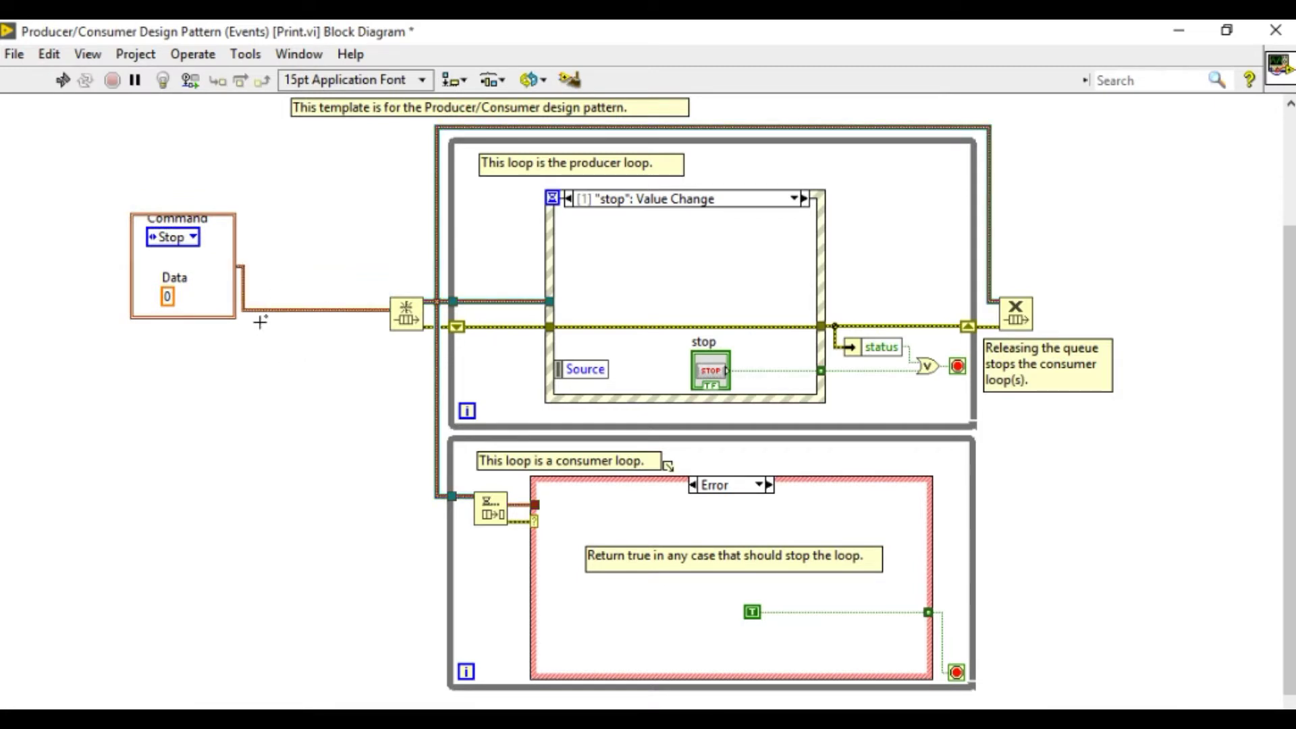
- Arrange the cluster's elements horizontally and hide the Command and Data labels
{"action": "left_click", "coordinate": [235, 256]}
{"action": "right_click", "coordinate": [235, 257]}
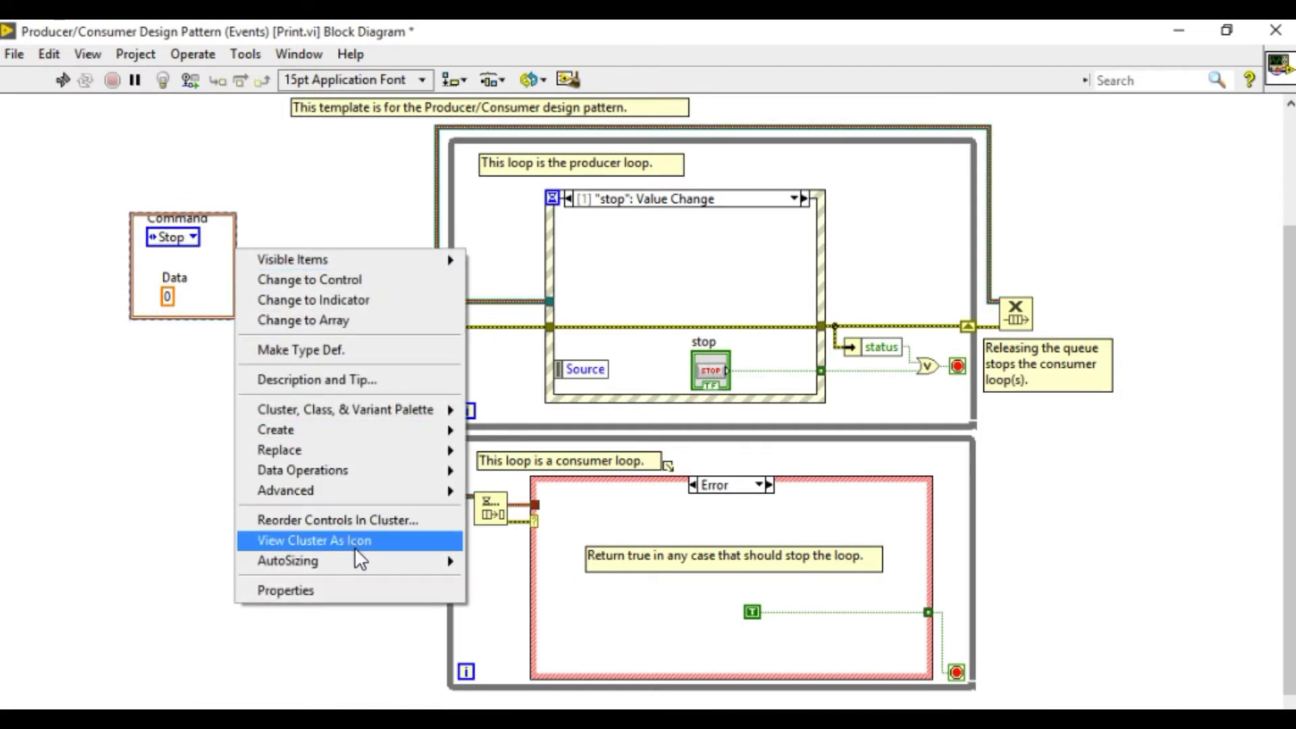
{"action": "mouse_move", "coordinate": [399, 562]}
{"action": "left_click", "coordinate": [556, 598]}
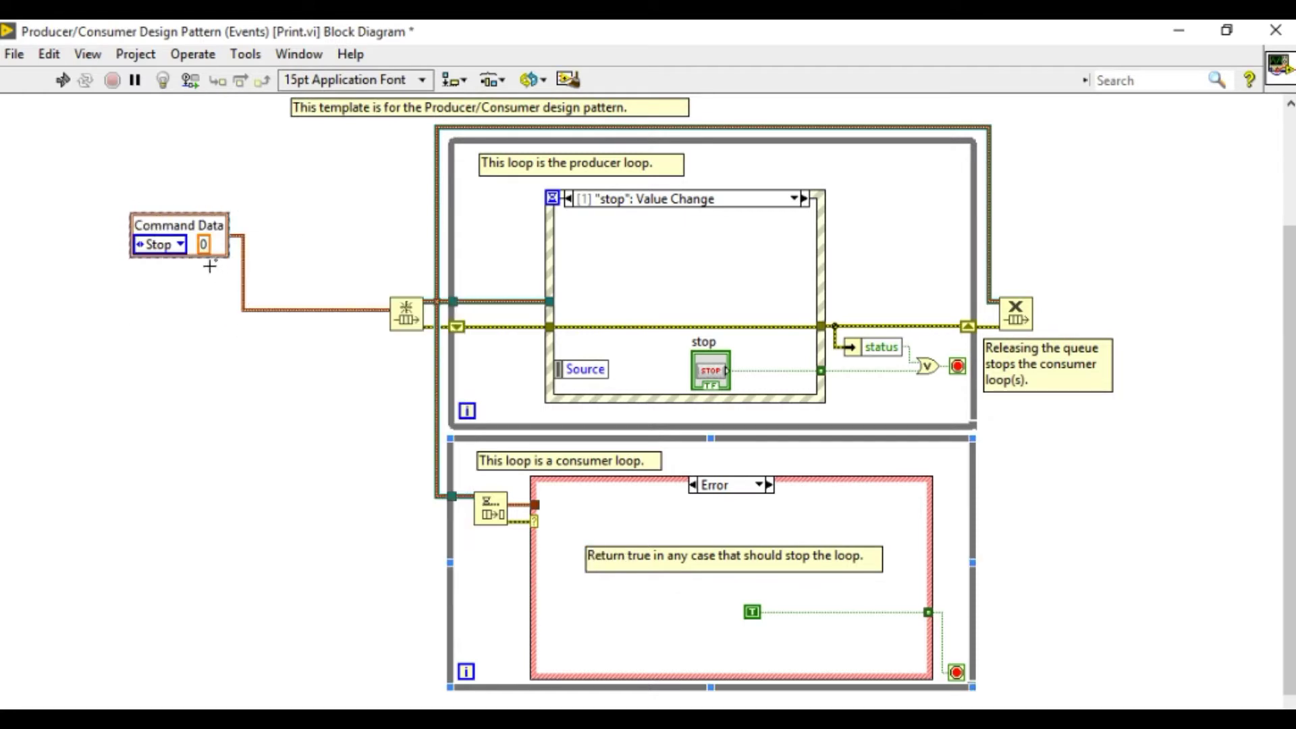
{"action": "right_click", "coordinate": [152, 241]}
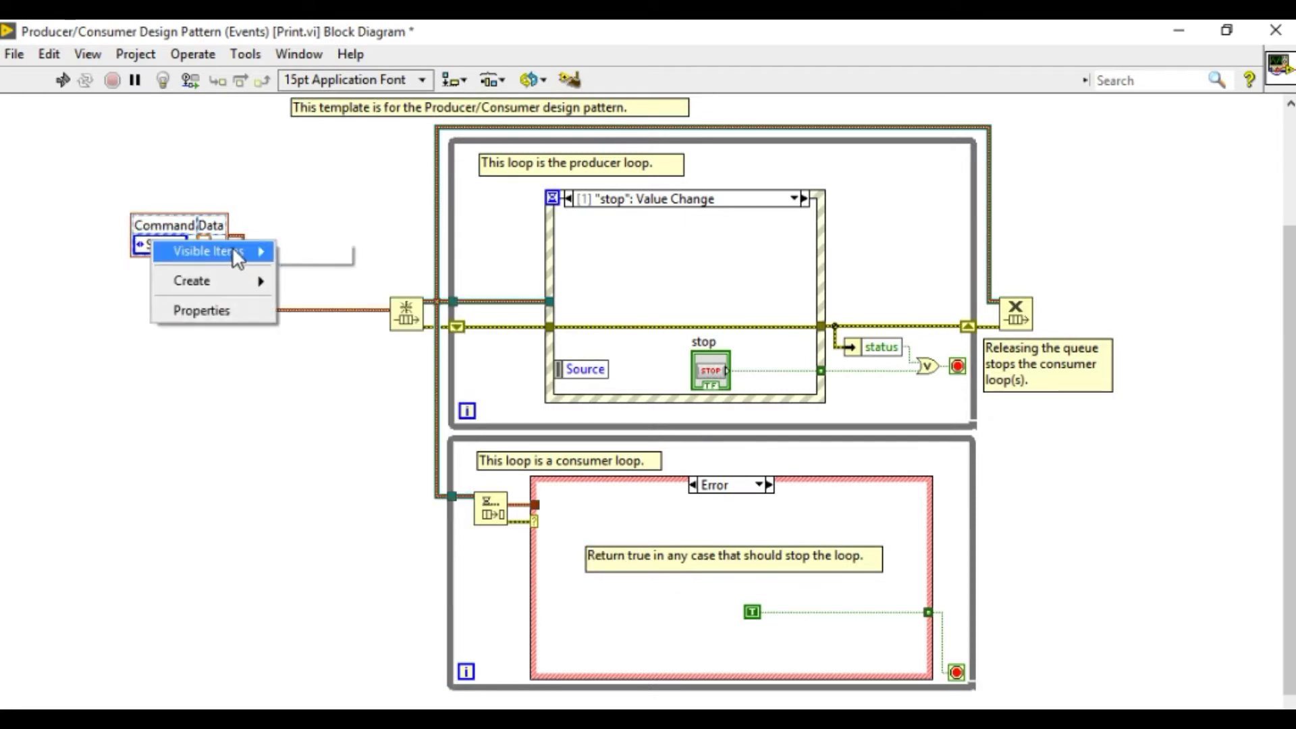
{"action": "mouse_move", "coordinate": [237, 249]}
{"action": "left_click", "coordinate": [303, 246]}
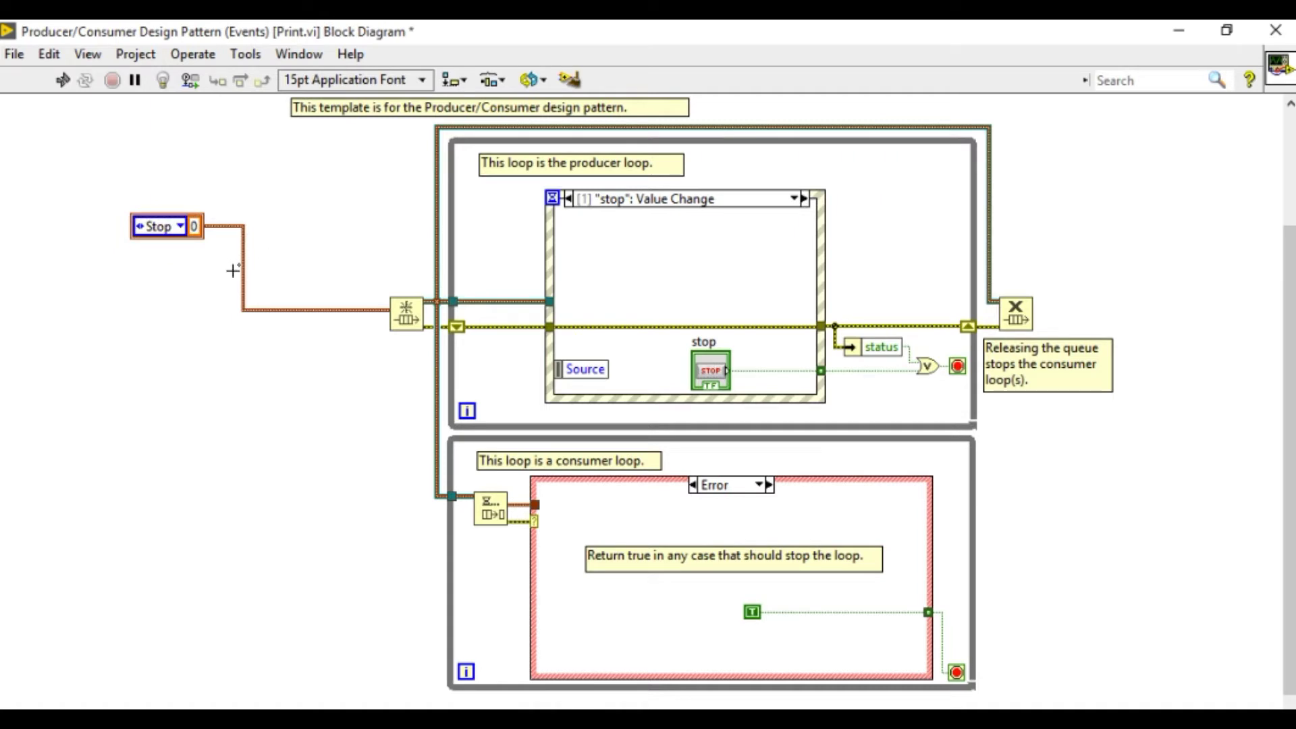
- Move the cluster constant beside the queue and set its command to Generate Data
{"action": "left_click_drag", "start_coordinate": [246, 288], "coordinate": [368, 289]}
{"action": "left_click", "coordinate": [191, 231]}
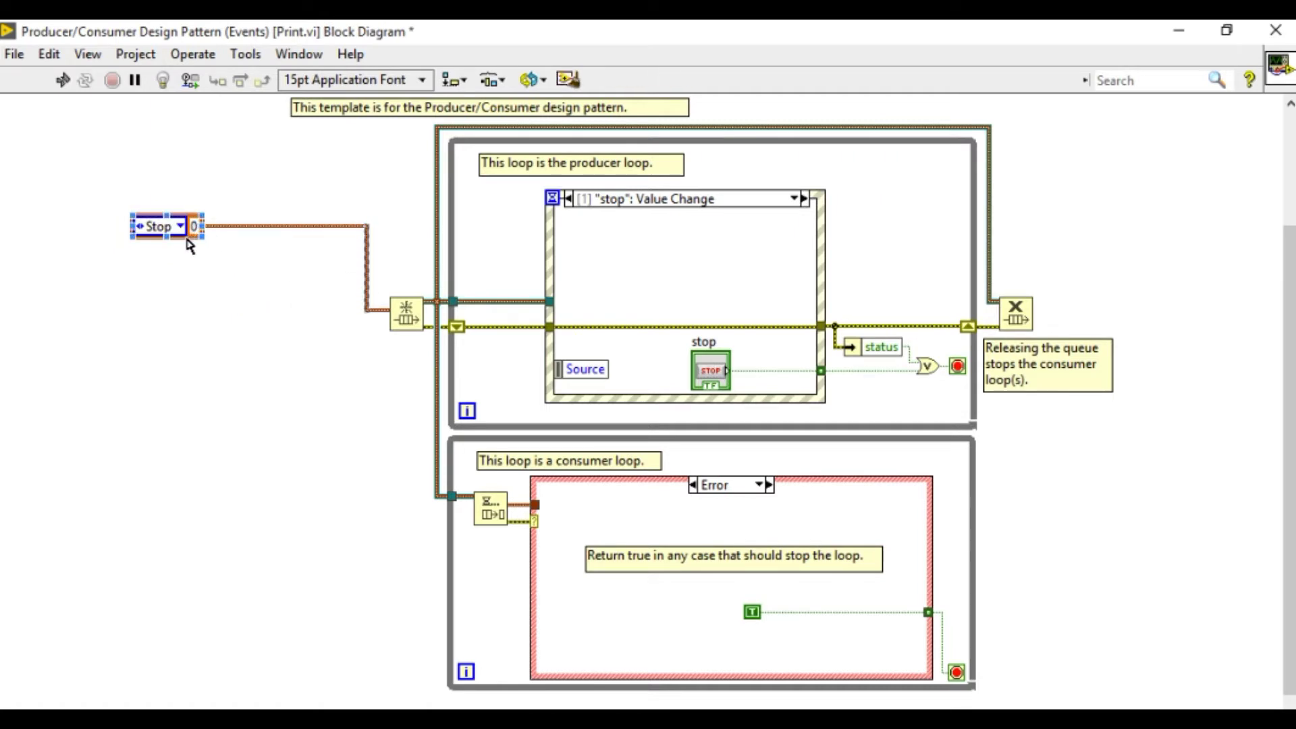
{"action": "left_click_drag", "start_coordinate": [188, 243], "coordinate": [312, 257]}
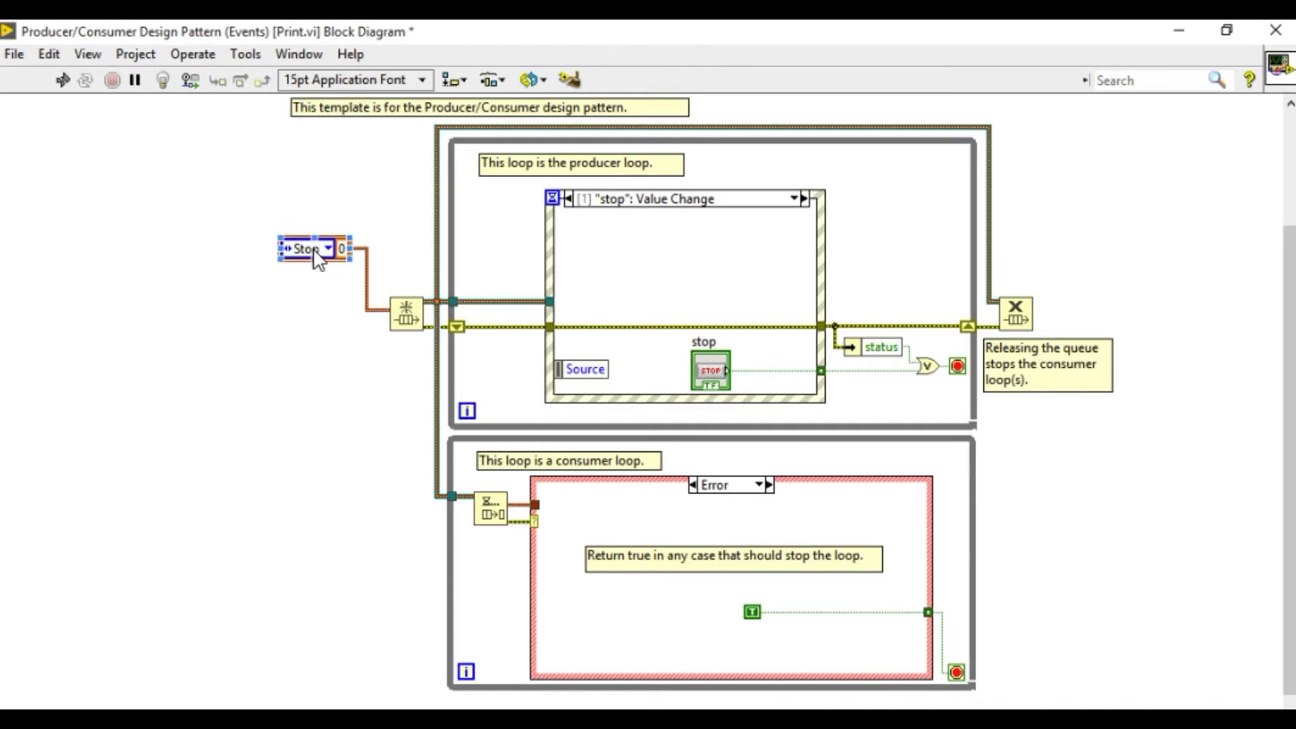
{"action": "left_click", "coordinate": [319, 258]}
{"action": "left_click", "coordinate": [346, 223]}
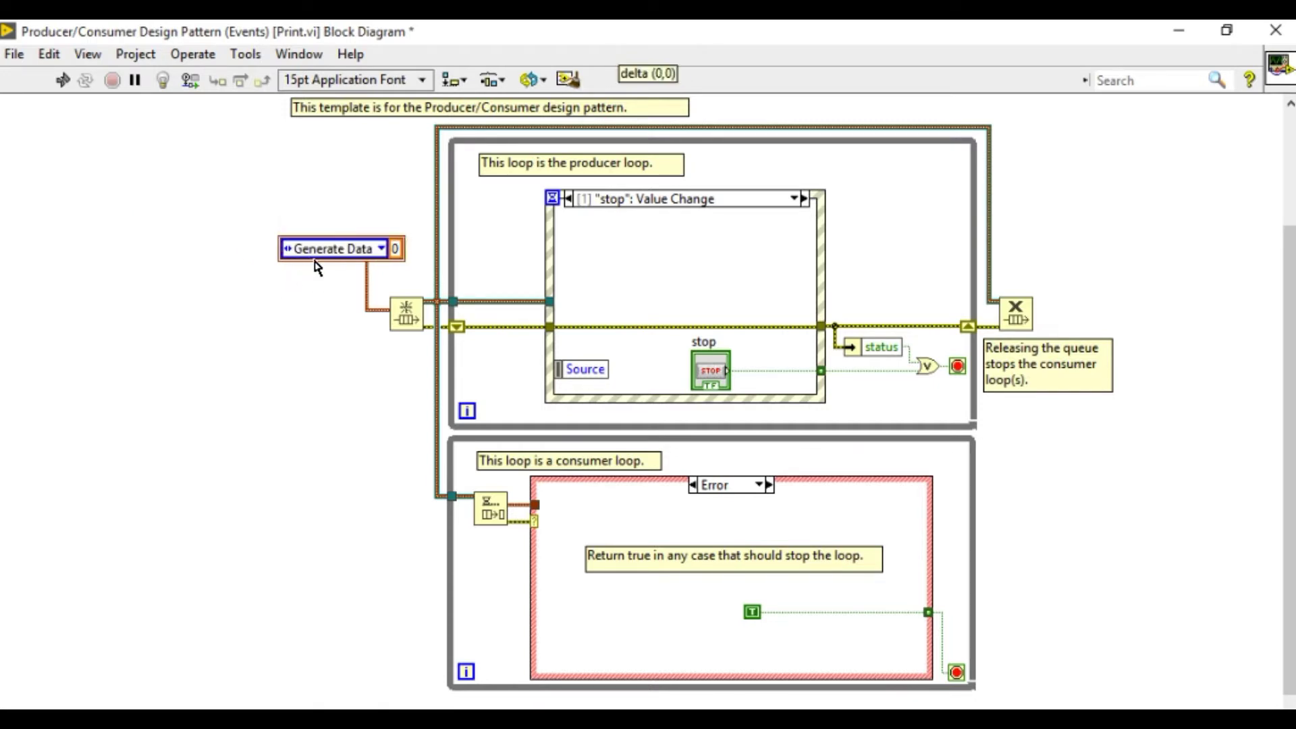
{"action": "left_click_drag", "start_coordinate": [318, 264], "coordinate": [264, 272]}
{"action": "left_click", "coordinate": [300, 327]}
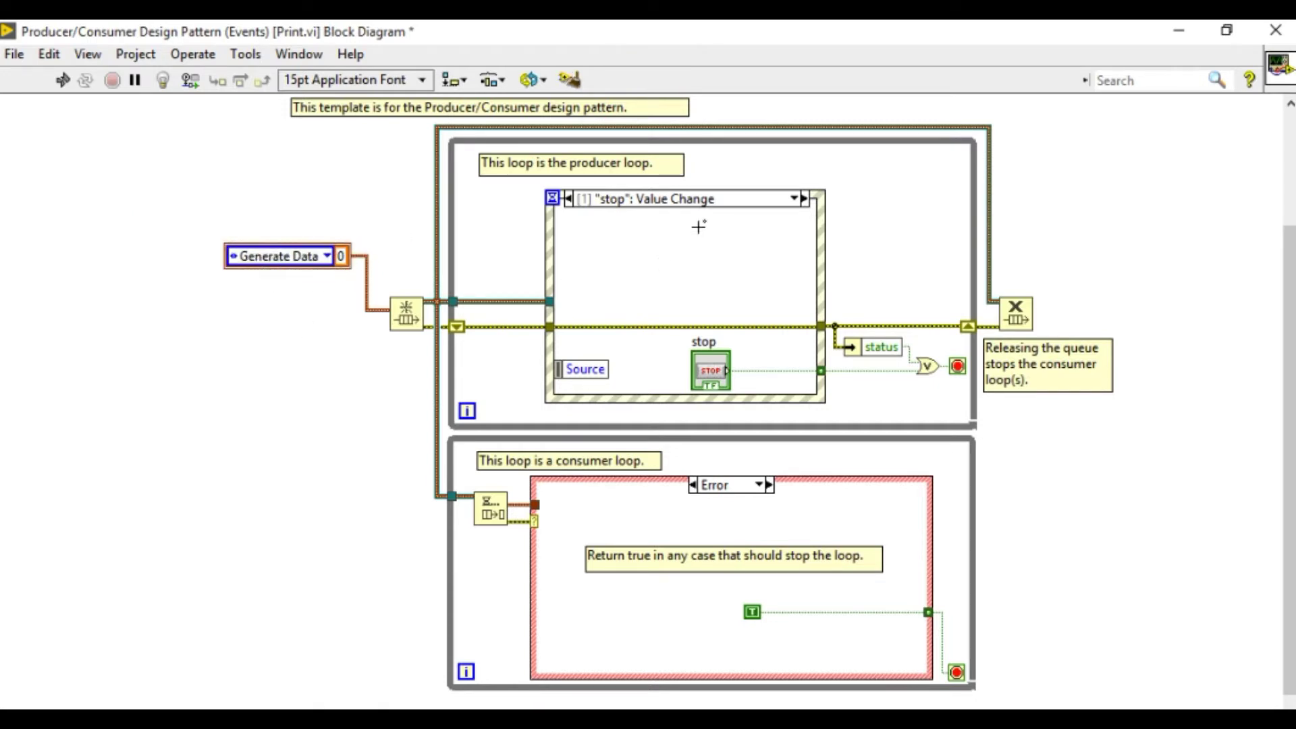
- Switch the event structure to the Enqueue Element case and delete the old element constant
{"action": "right_click", "coordinate": [714, 196]}
{"action": "key", "text": "Escape"}
{"action": "left_click", "coordinate": [570, 199]}
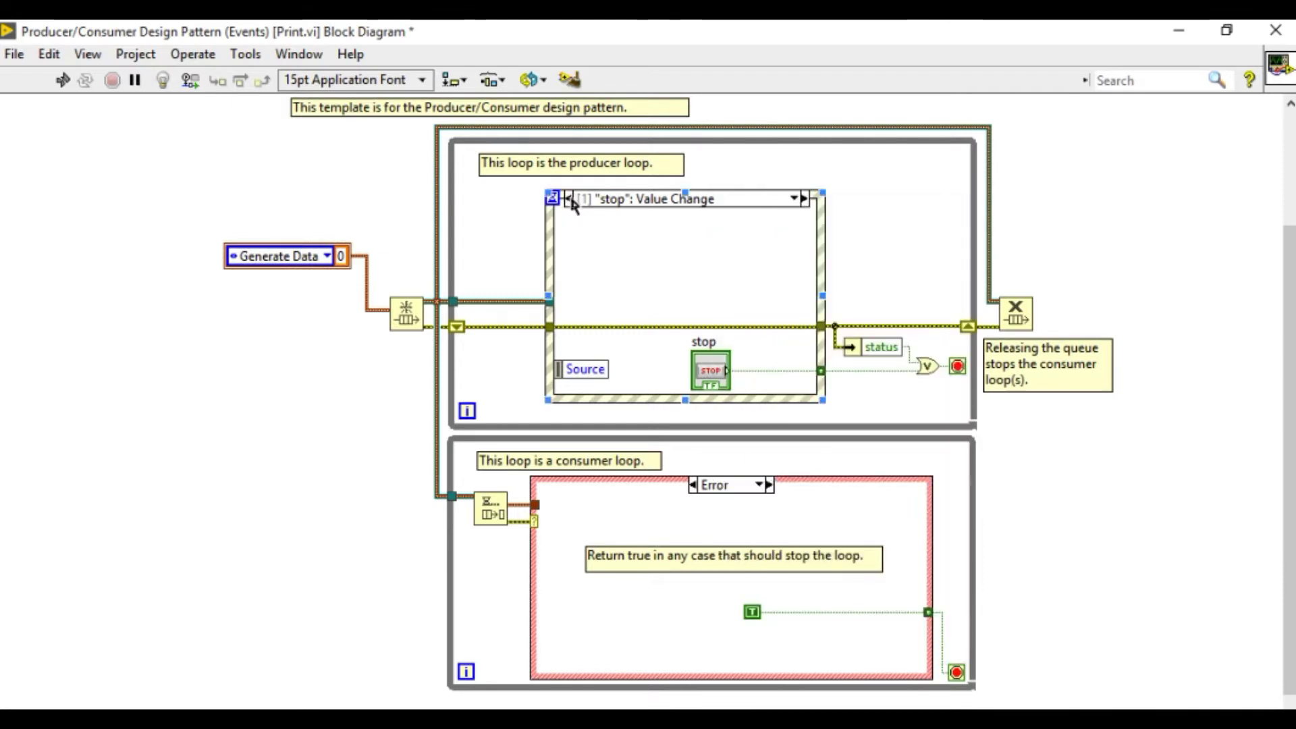
{"action": "left_click", "coordinate": [569, 199]}
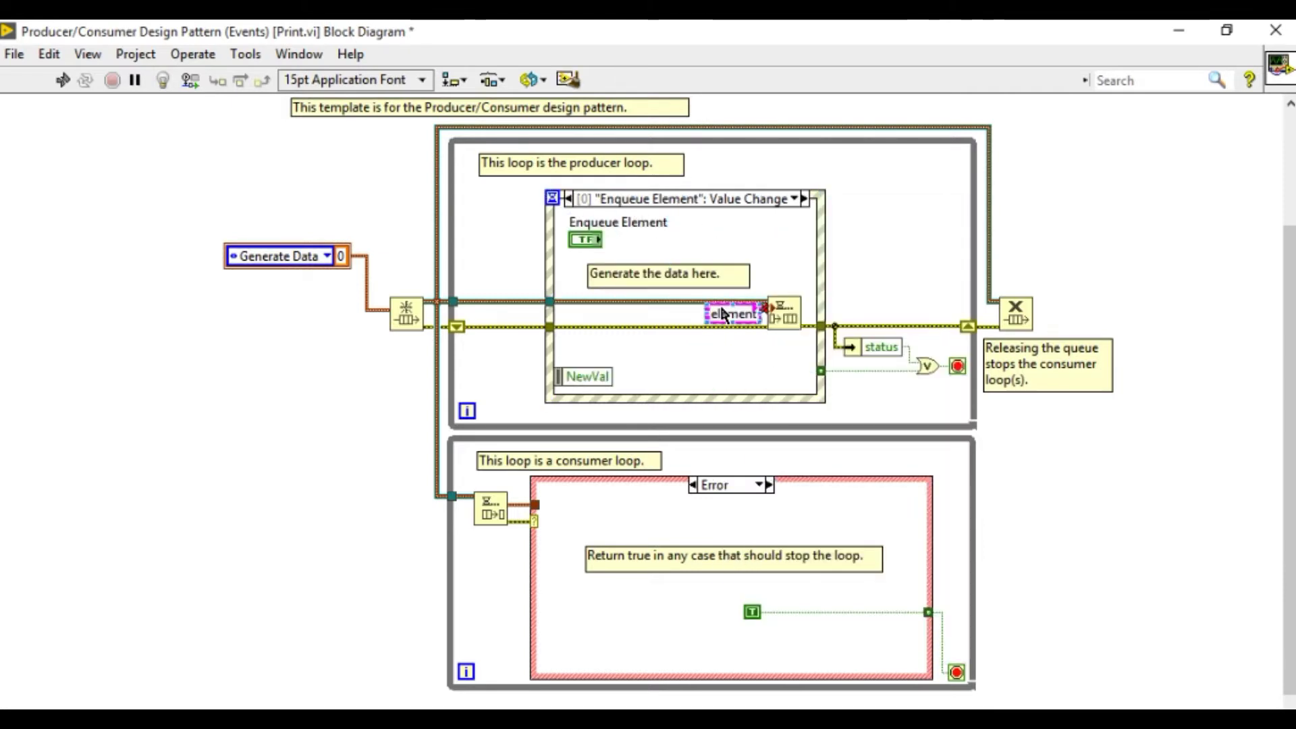
{"action": "key", "text": "Delete"}
{"action": "key", "text": "Delete"}
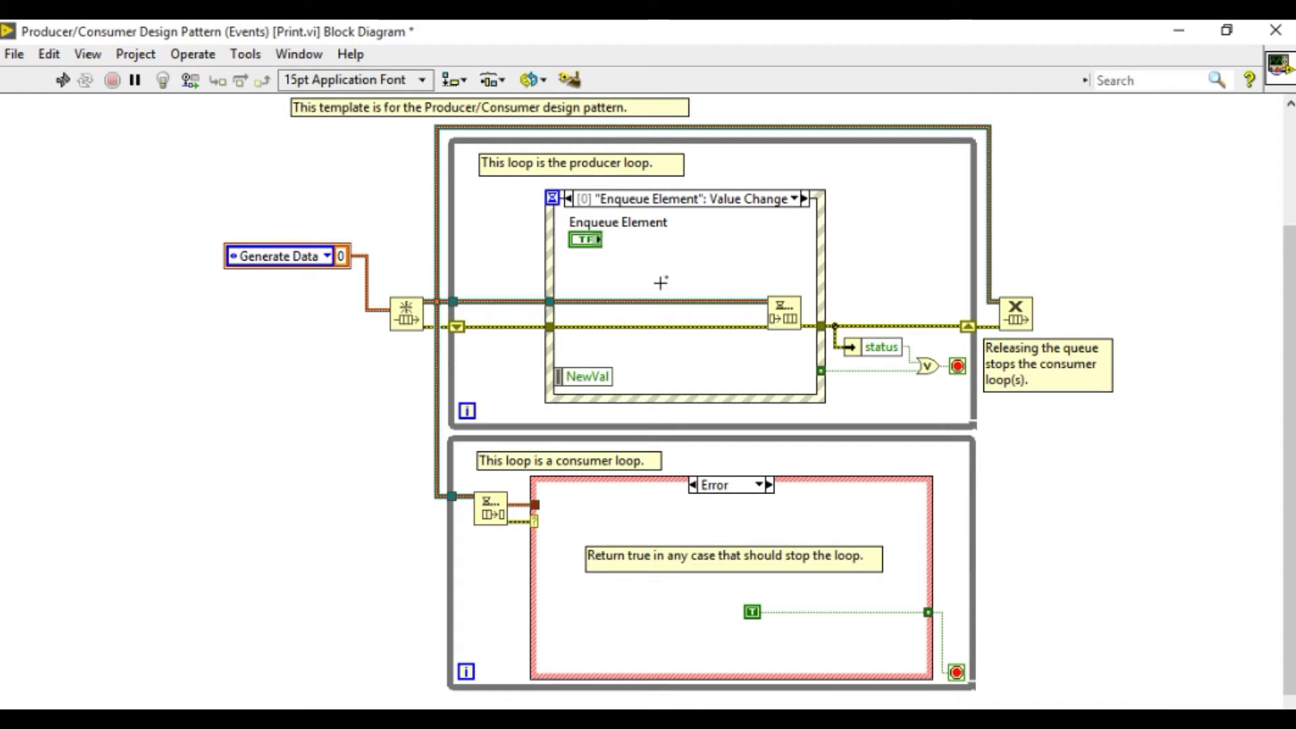
- Create a Generate Data constant for the enqueued element and tidy the event case layout
{"action": "right_click", "coordinate": [770, 315]}
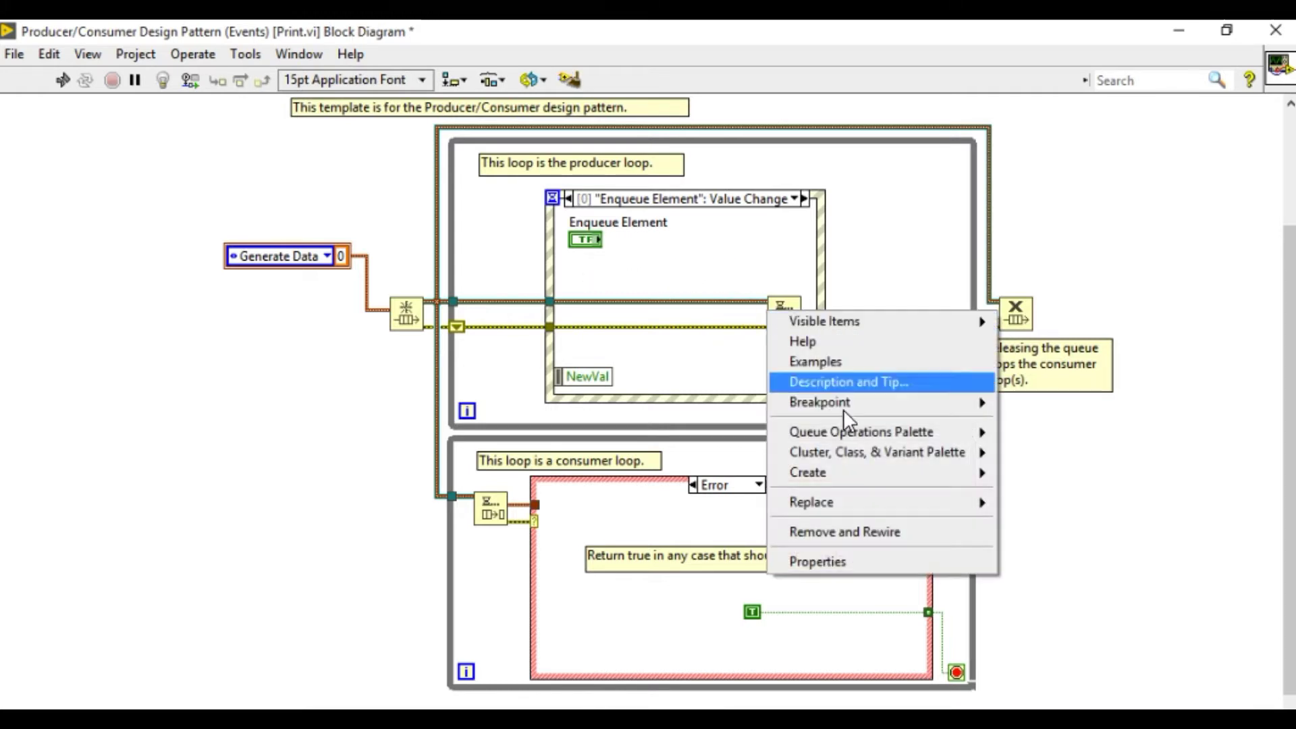
{"action": "mouse_move", "coordinate": [868, 473]}
{"action": "left_click", "coordinate": [1013, 474]}
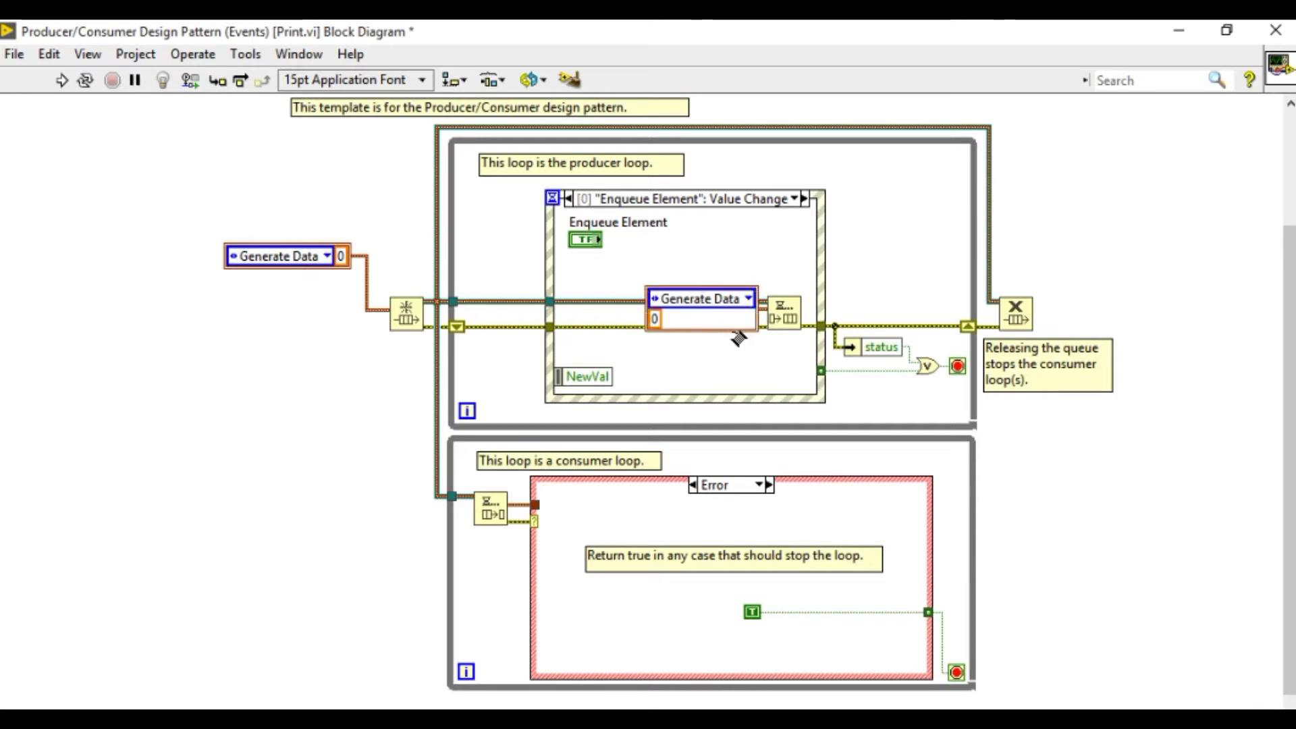
{"action": "left_click_drag", "start_coordinate": [721, 331], "coordinate": [757, 292]}
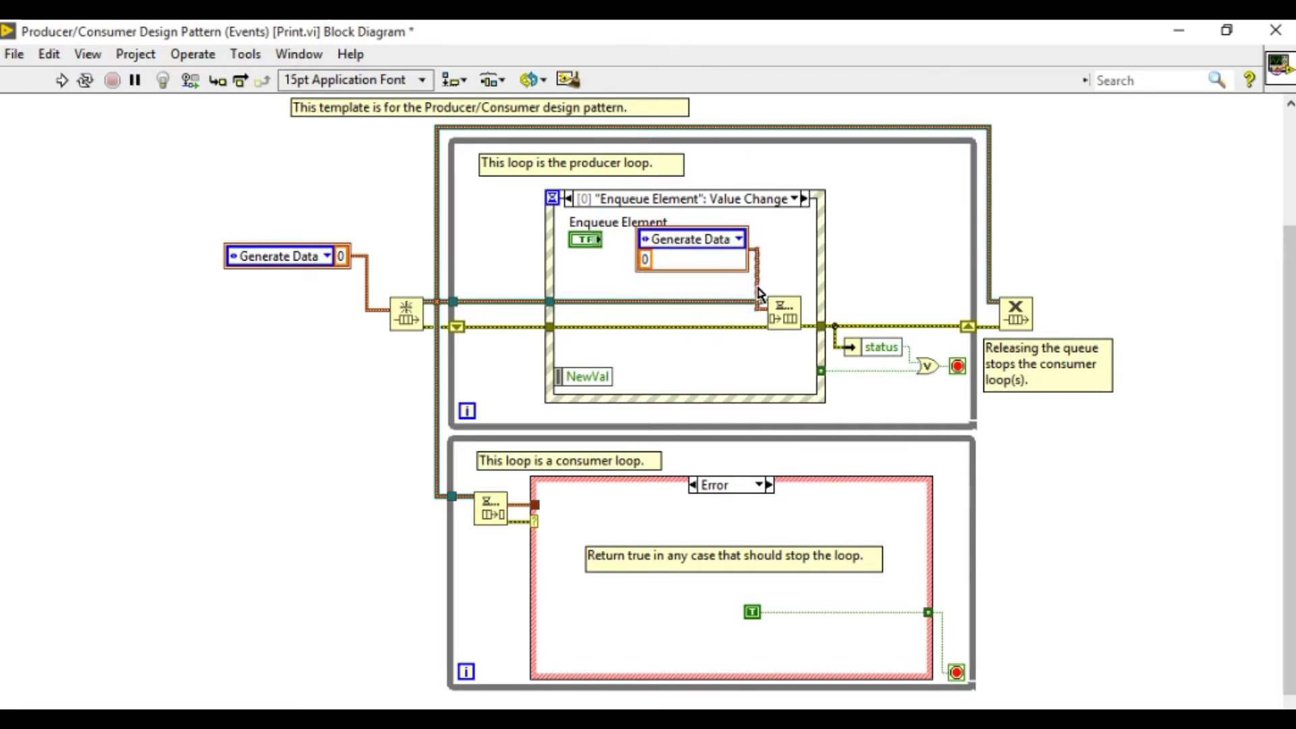
{"action": "left_click_drag", "start_coordinate": [554, 280], "coordinate": [479, 290]}
{"action": "left_click_drag", "start_coordinate": [562, 240], "coordinate": [505, 241]}
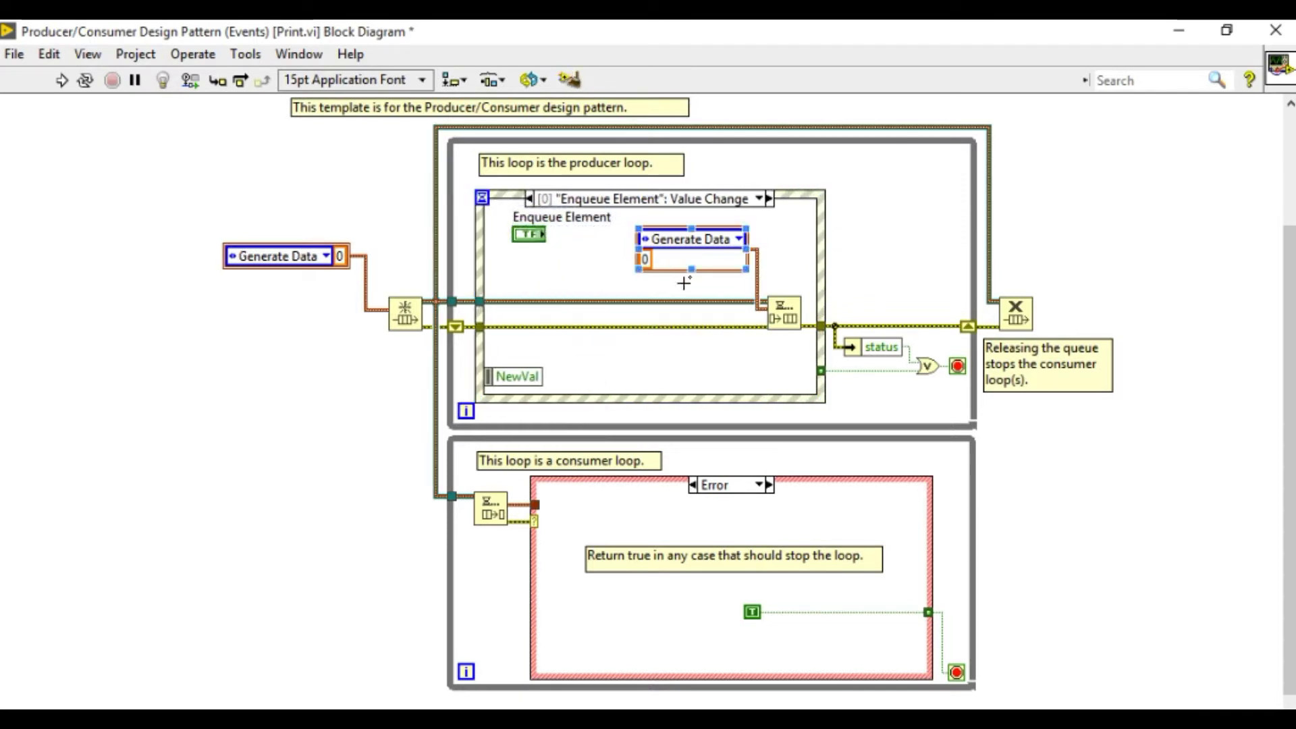
{"action": "left_click_drag", "start_coordinate": [702, 266], "coordinate": [620, 270]}
- Insert a Bundle By Name node on the enqueue wire, bundling into the Data element
{"action": "right_click", "coordinate": [756, 271]}
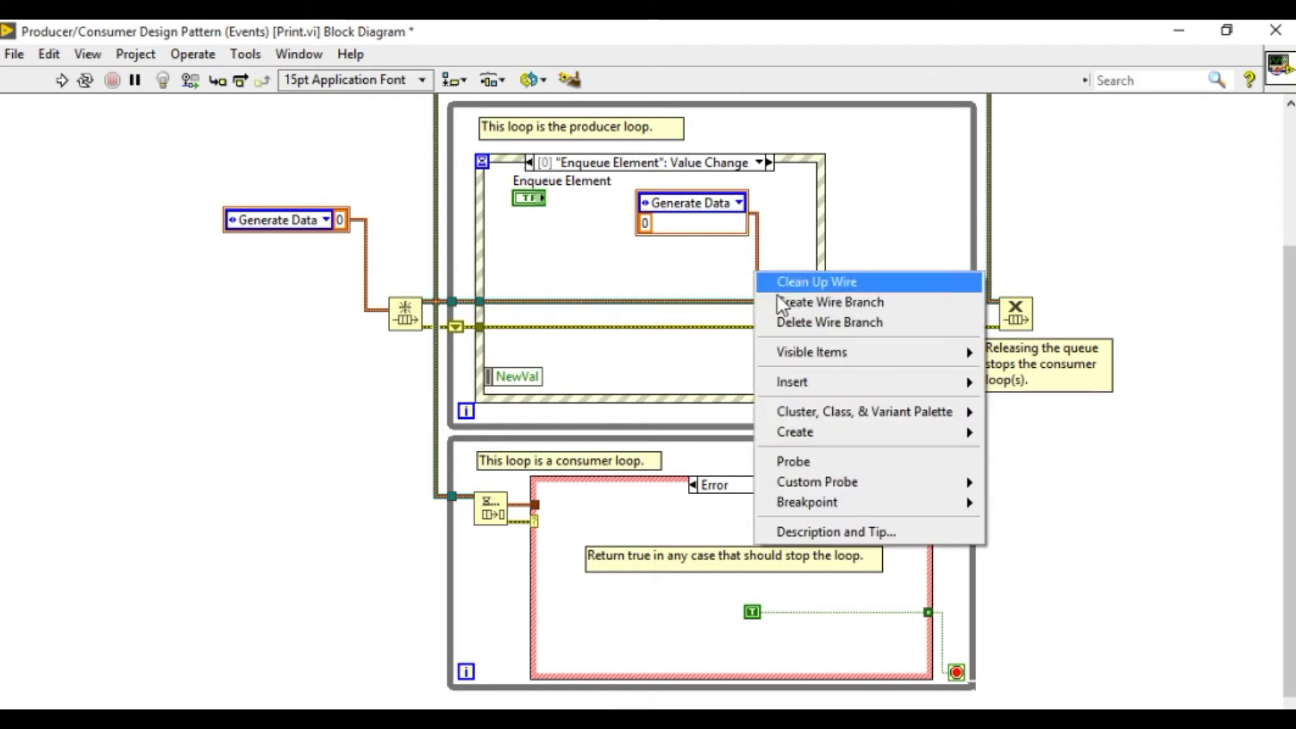
{"action": "mouse_move", "coordinate": [802, 382]}
{"action": "mouse_move", "coordinate": [1010, 379]}
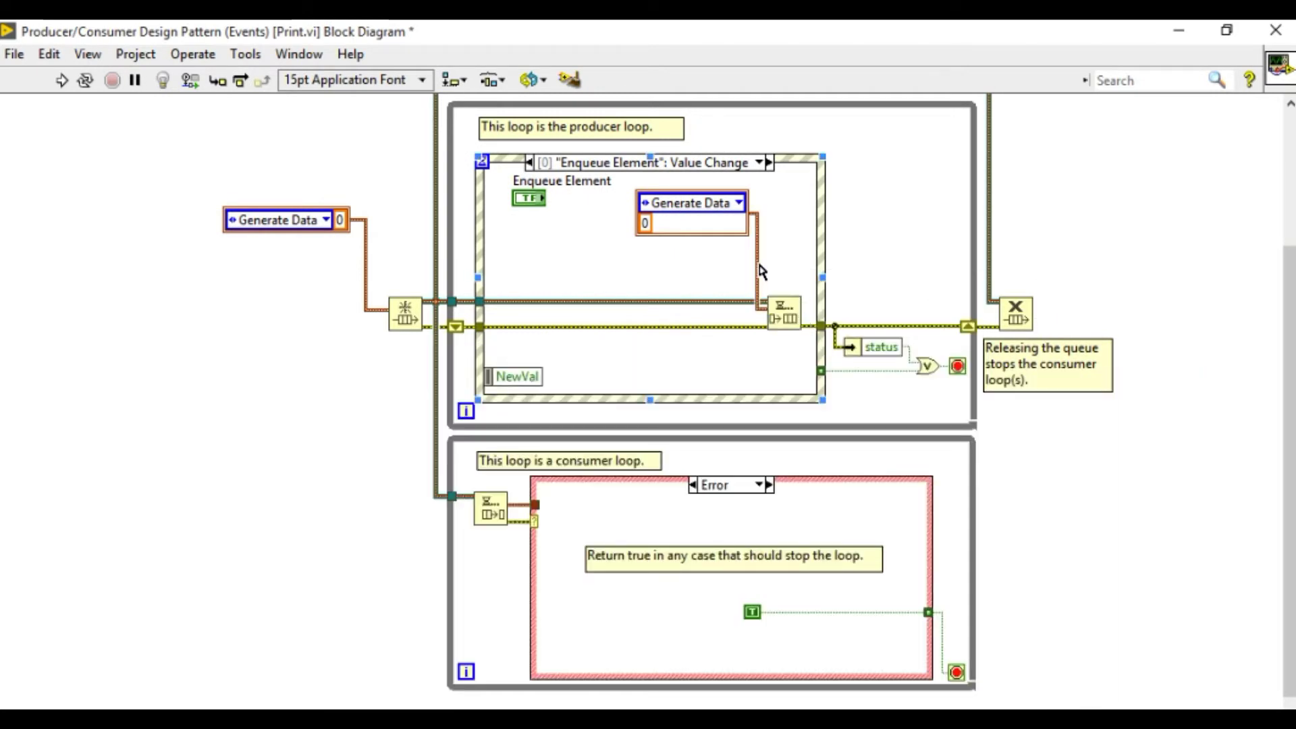
{"action": "key", "text": "ctrl+space"}
{"action": "type", "text": "bbn"}
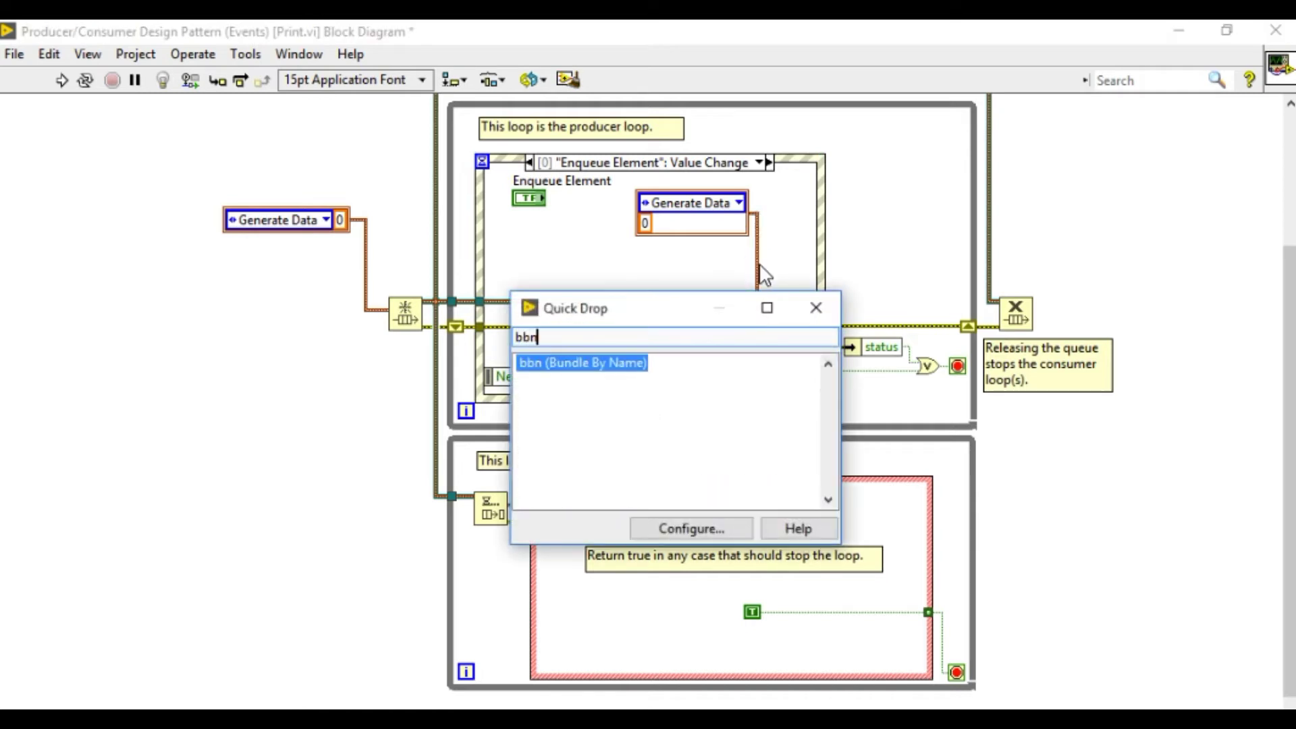
{"action": "key", "text": "Return"}
{"action": "left_click", "coordinate": [762, 271]}
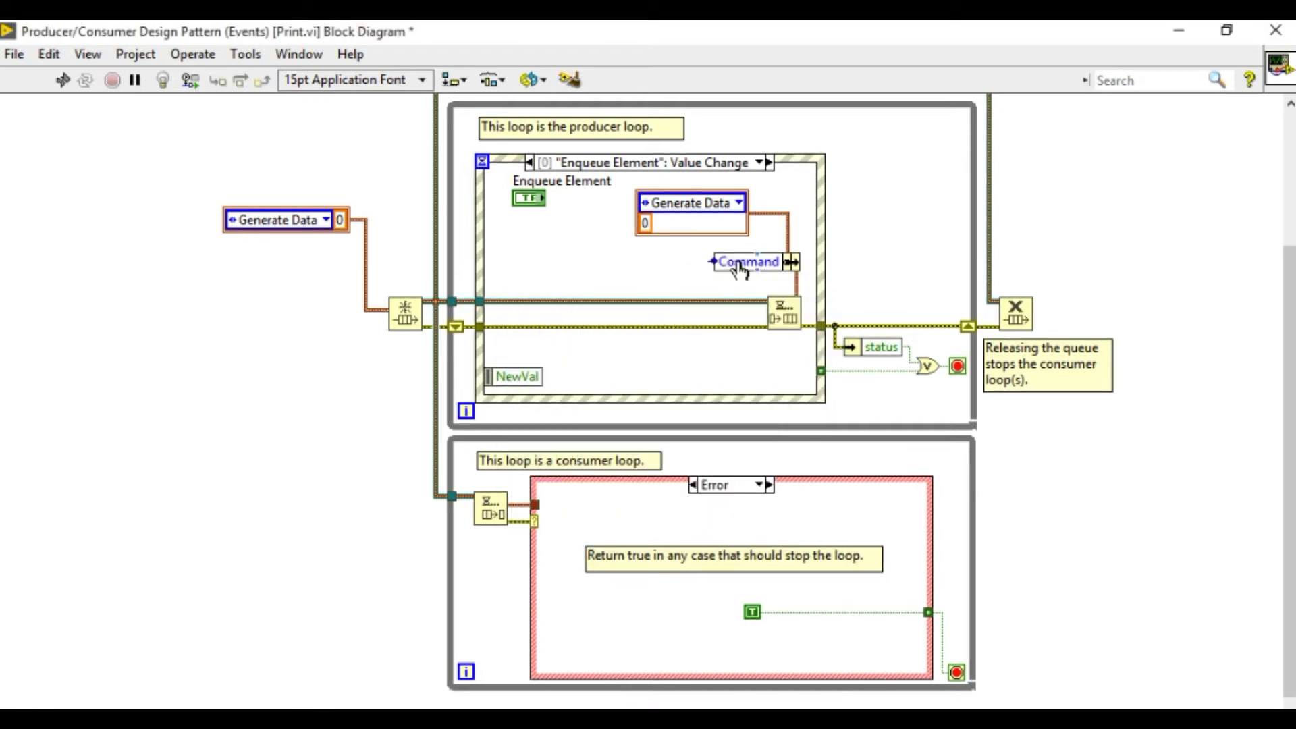
{"action": "left_click", "coordinate": [740, 269]}
{"action": "left_click", "coordinate": [768, 290]}
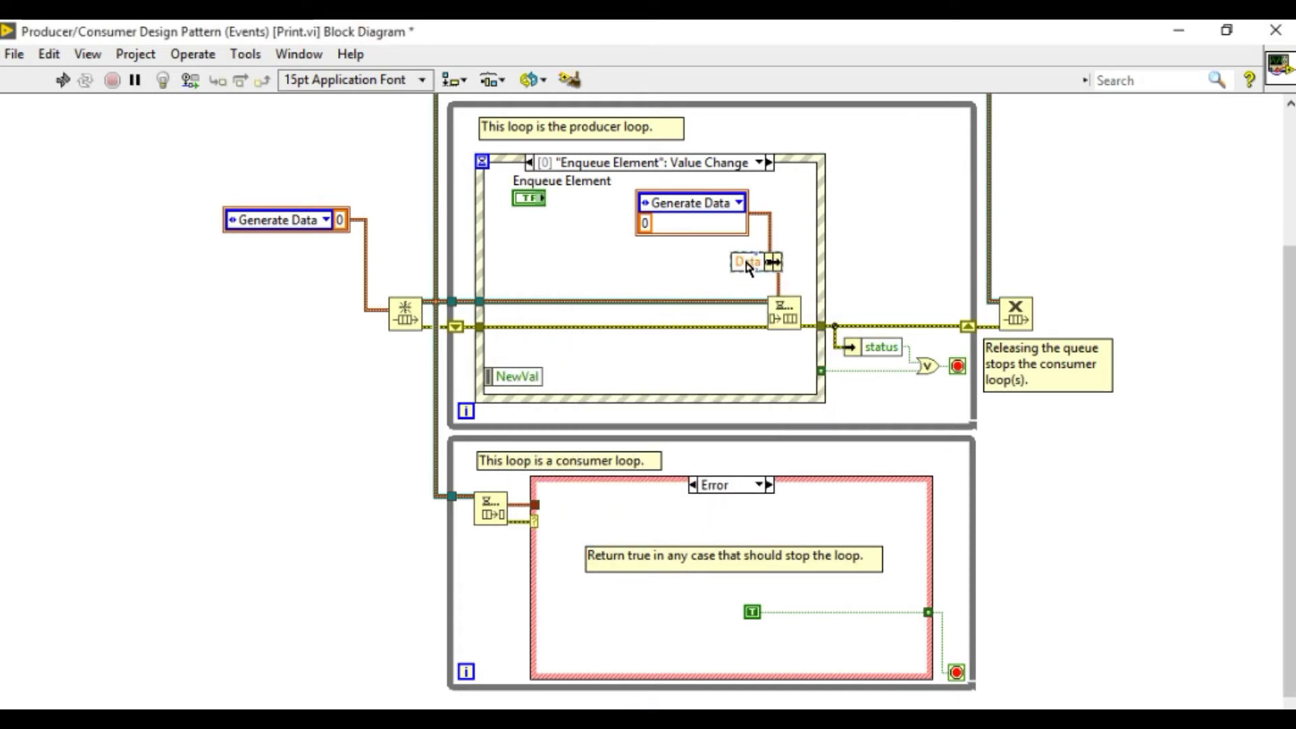
{"action": "left_click_drag", "start_coordinate": [748, 266], "coordinate": [729, 267]}
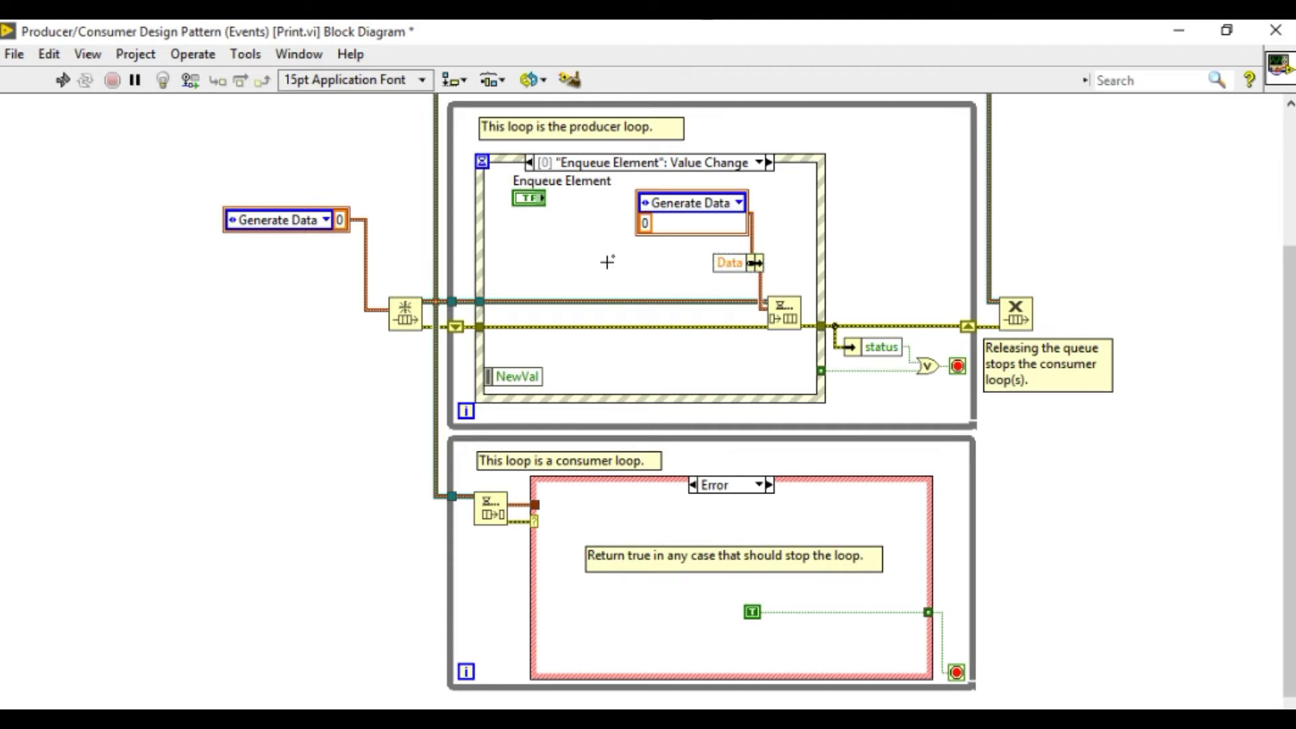
- Add a labelled Random Number (0-1) function feeding the Data element
{"action": "key", "text": "ctrl+space"}
{"action": "type", "text": "rand"}
{"action": "key", "text": "Return"}
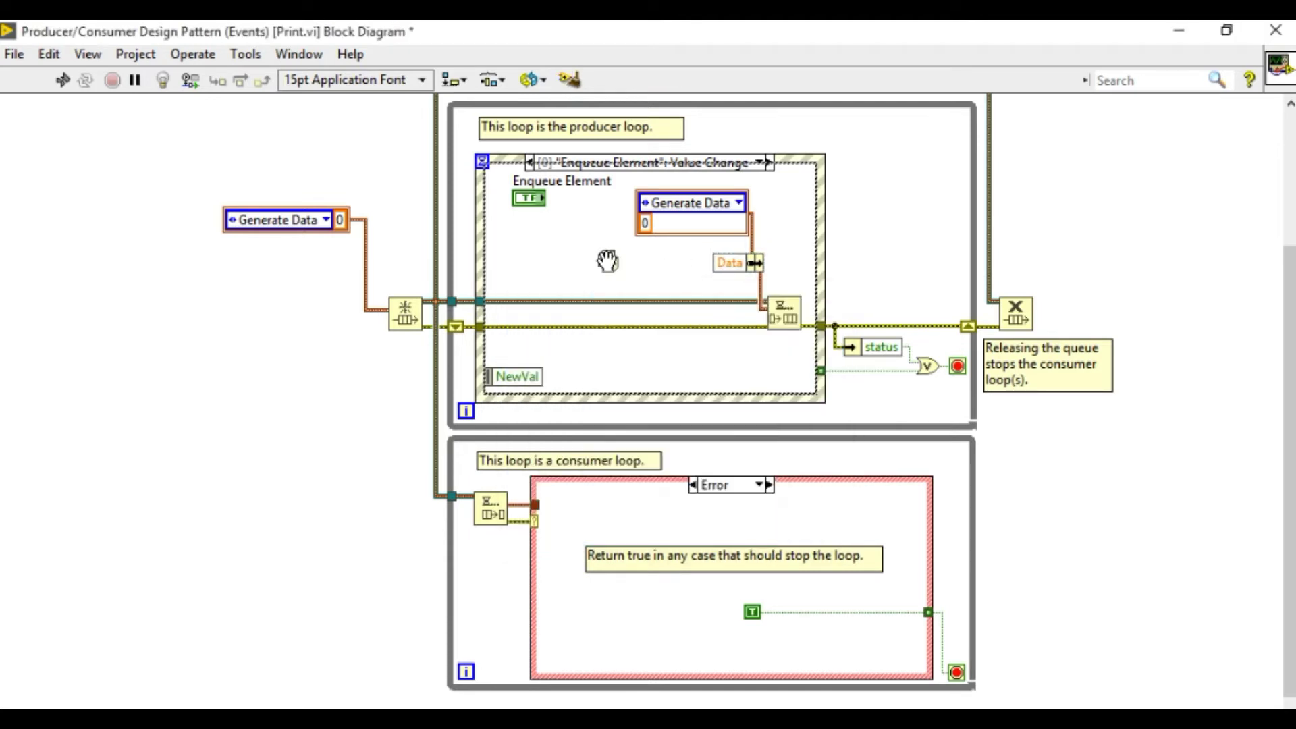
{"action": "left_click", "coordinate": [621, 264]}
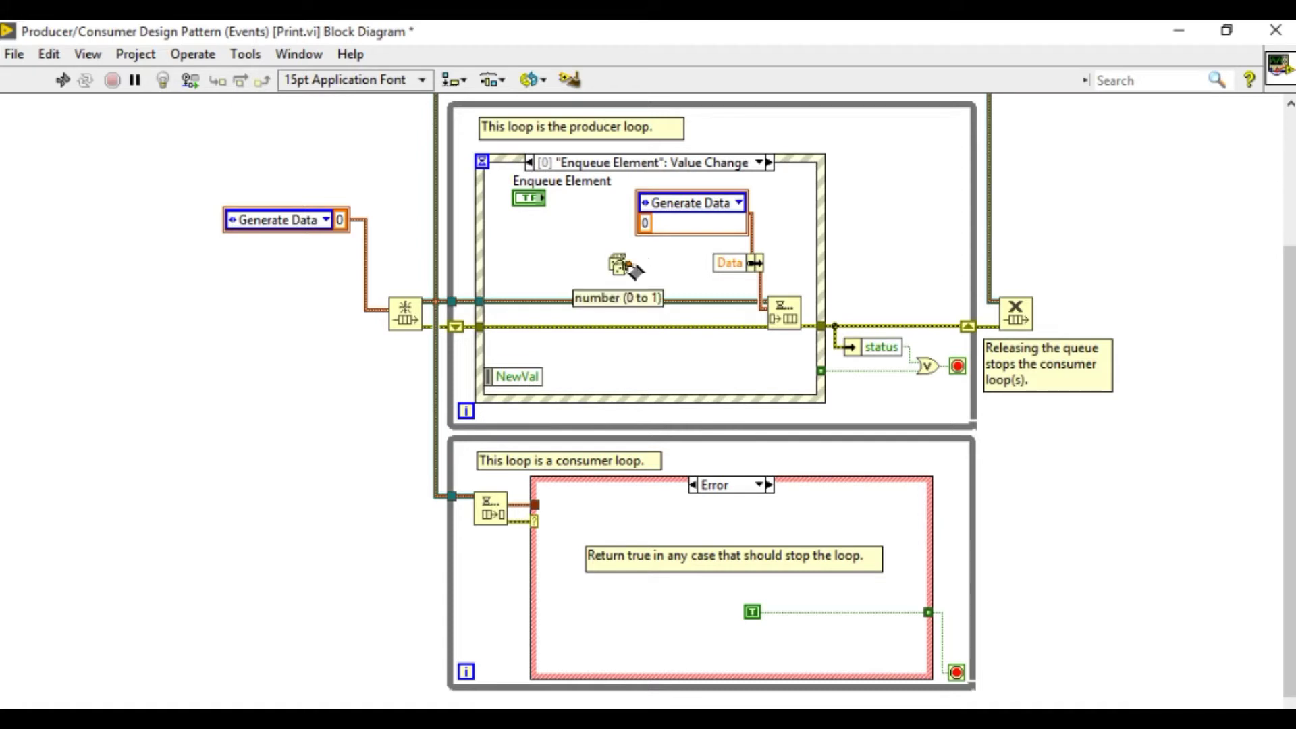
{"action": "right_click", "coordinate": [625, 265]}
{"action": "mouse_move", "coordinate": [648, 273]}
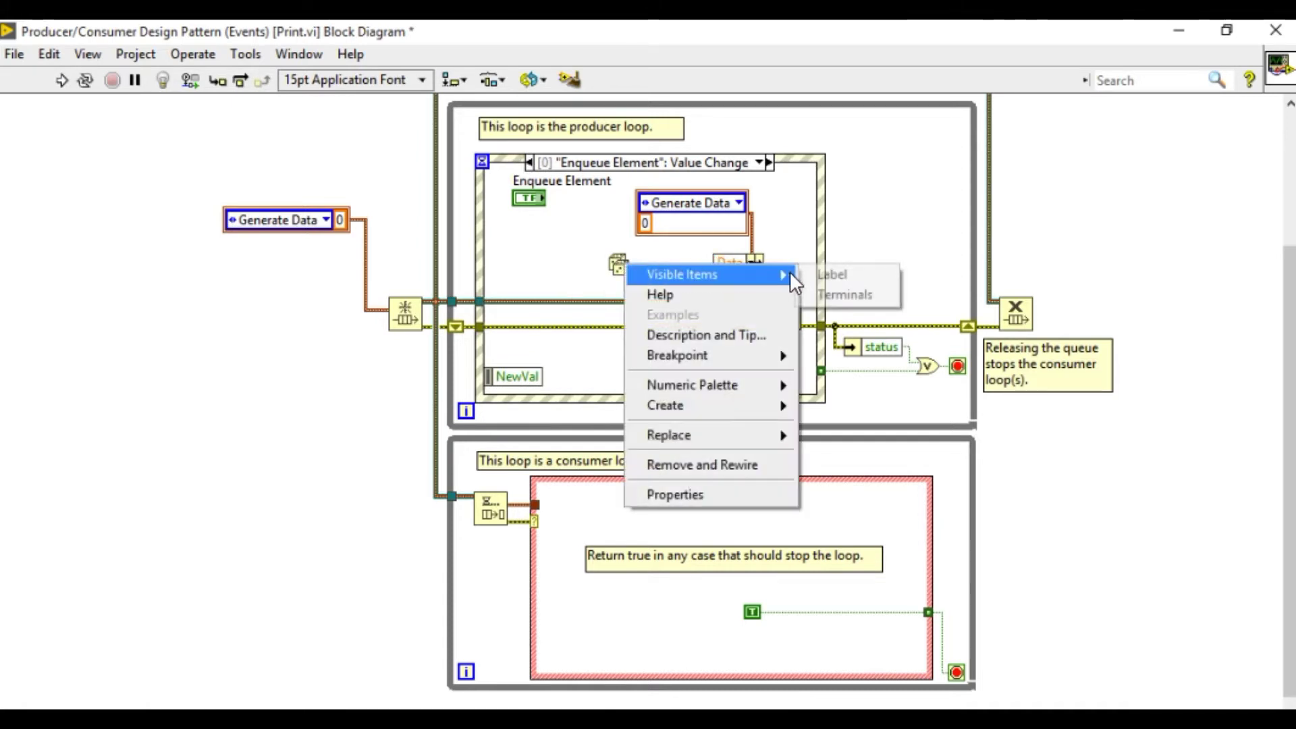
{"action": "left_click", "coordinate": [837, 274]}
{"action": "left_click_drag", "start_coordinate": [658, 258], "coordinate": [617, 287]}
{"action": "left_click", "coordinate": [613, 222]}
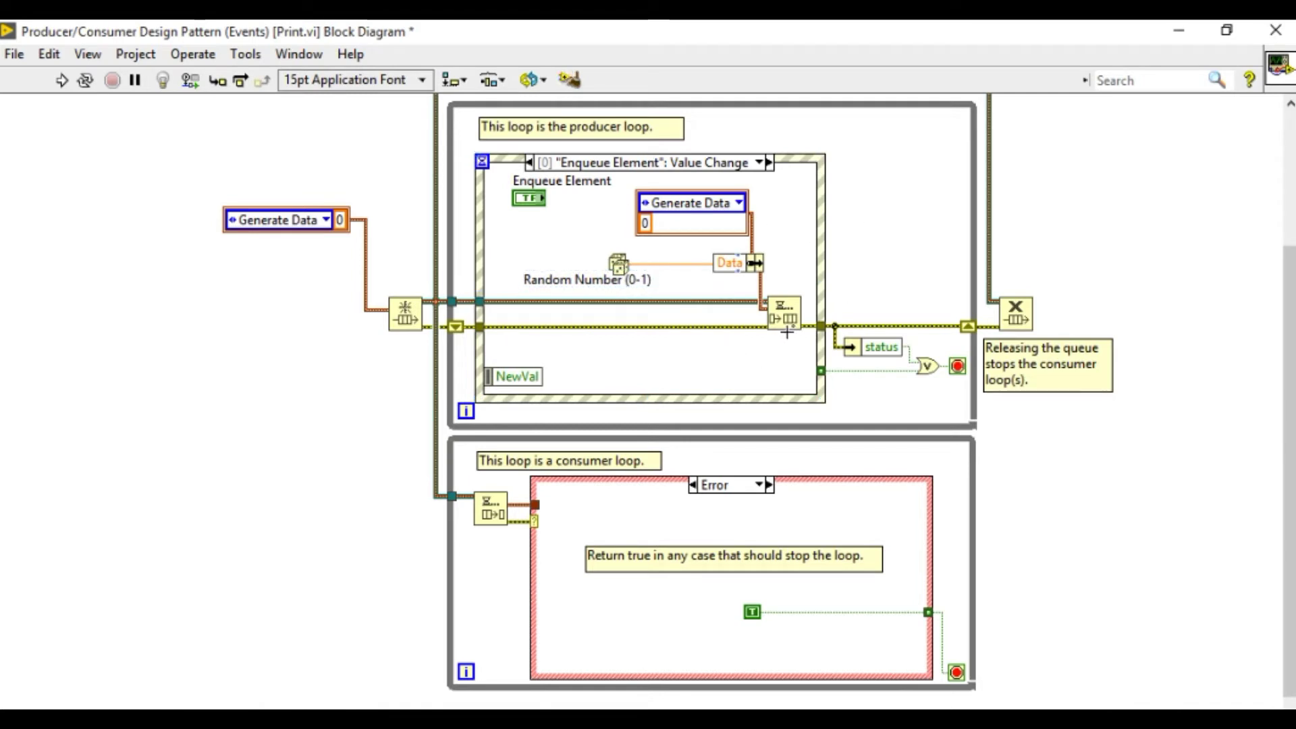
- Show the consumer loop's No Error case and move Dequeue Element down
{"action": "left_click", "coordinate": [742, 491]}
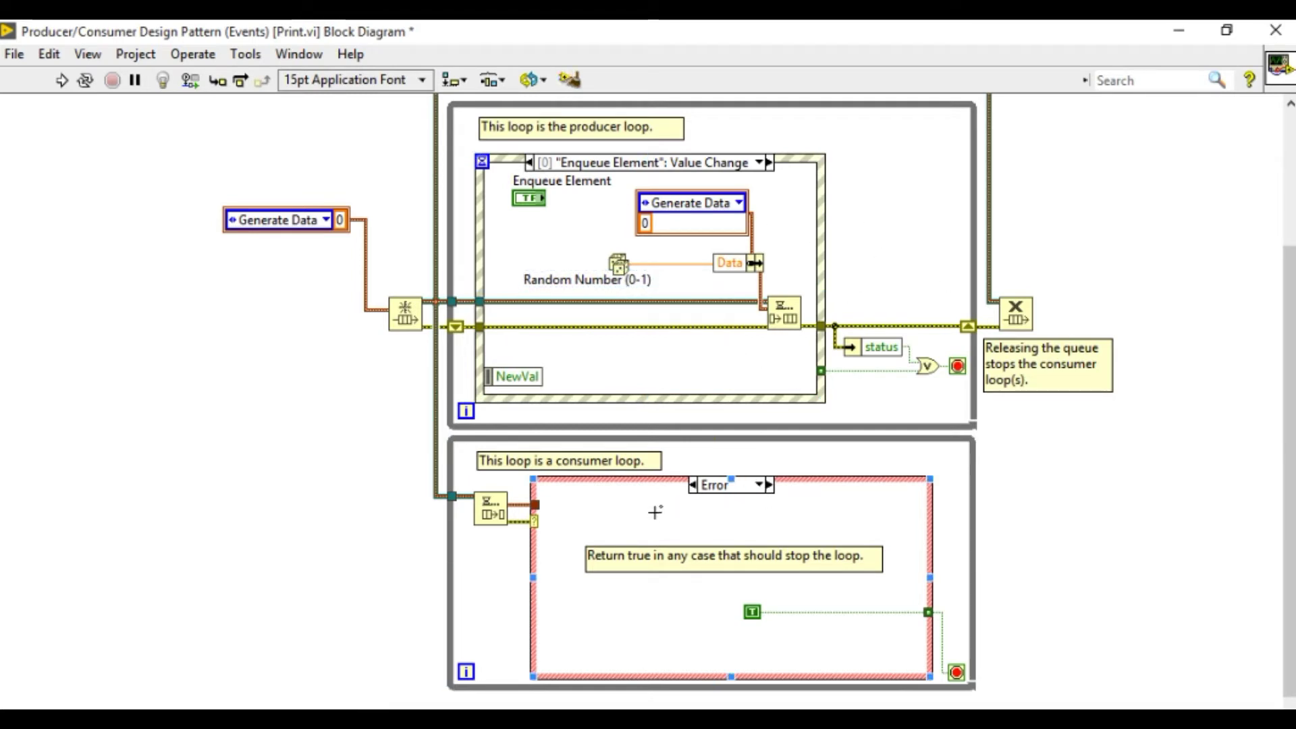
{"action": "left_click", "coordinate": [694, 485]}
{"action": "scroll", "coordinate": [717, 521], "scroll_direction": "up", "scroll_amount": 1}
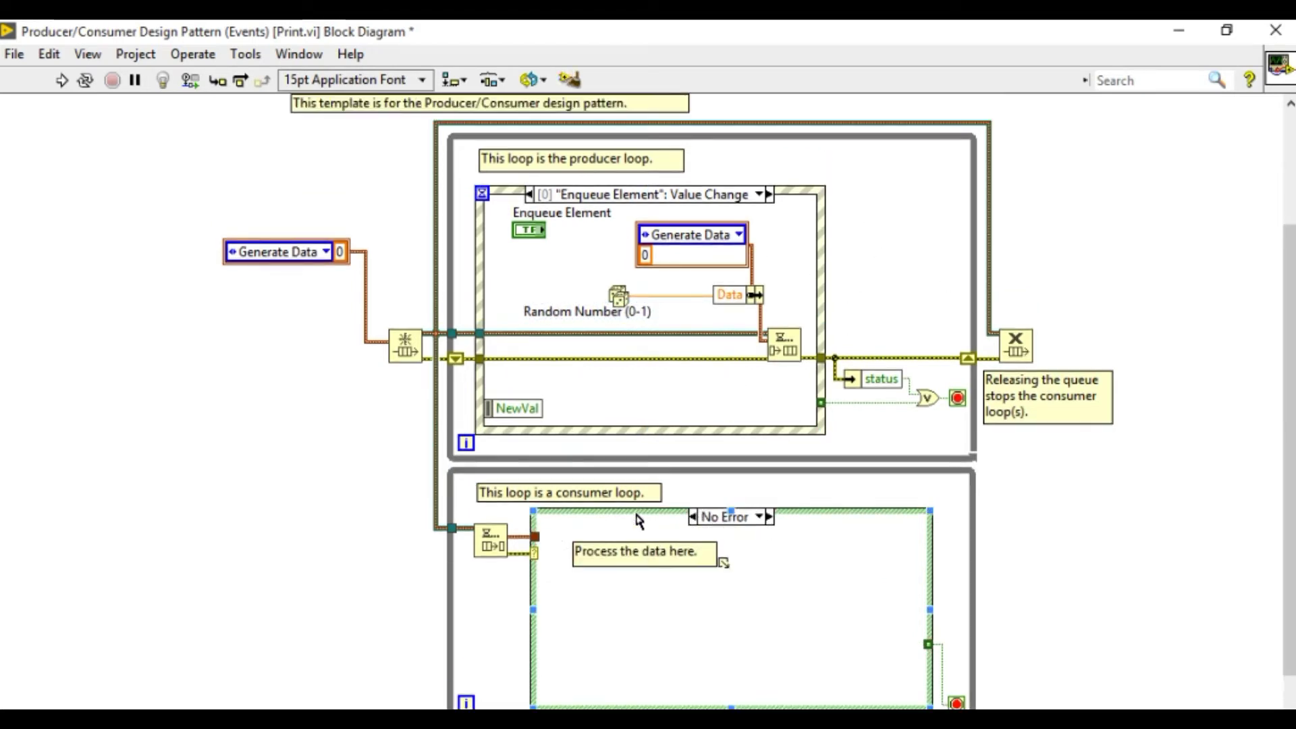
{"action": "scroll", "coordinate": [558, 534], "scroll_direction": "down", "scroll_amount": 3}
{"action": "scroll", "coordinate": [550, 513], "scroll_direction": "down", "scroll_amount": 1}
{"action": "scroll", "coordinate": [559, 486], "scroll_direction": "up", "scroll_amount": 1}
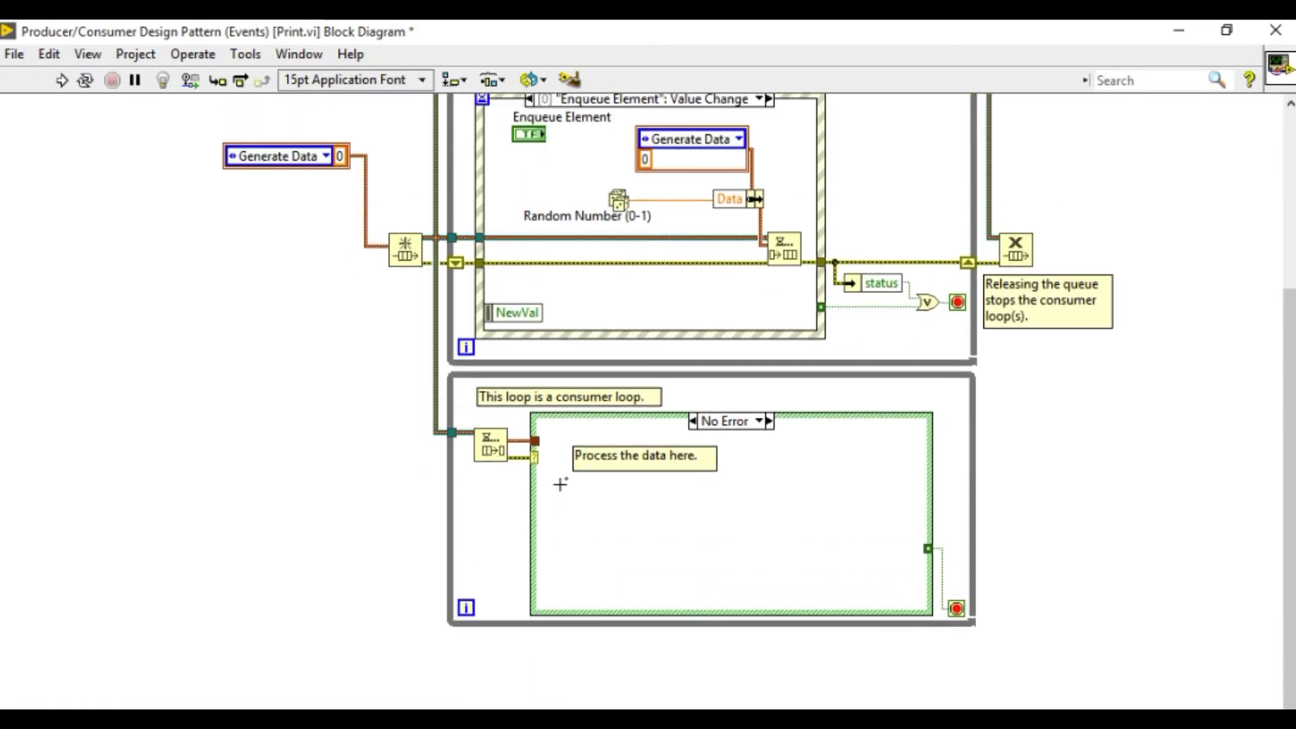
{"action": "scroll", "coordinate": [558, 485], "scroll_direction": "up", "scroll_amount": 1}
{"action": "left_click_drag", "start_coordinate": [549, 524], "coordinate": [470, 640]}
- Delete the 'Process the data here.' comment
{"action": "left_click", "coordinate": [628, 526]}
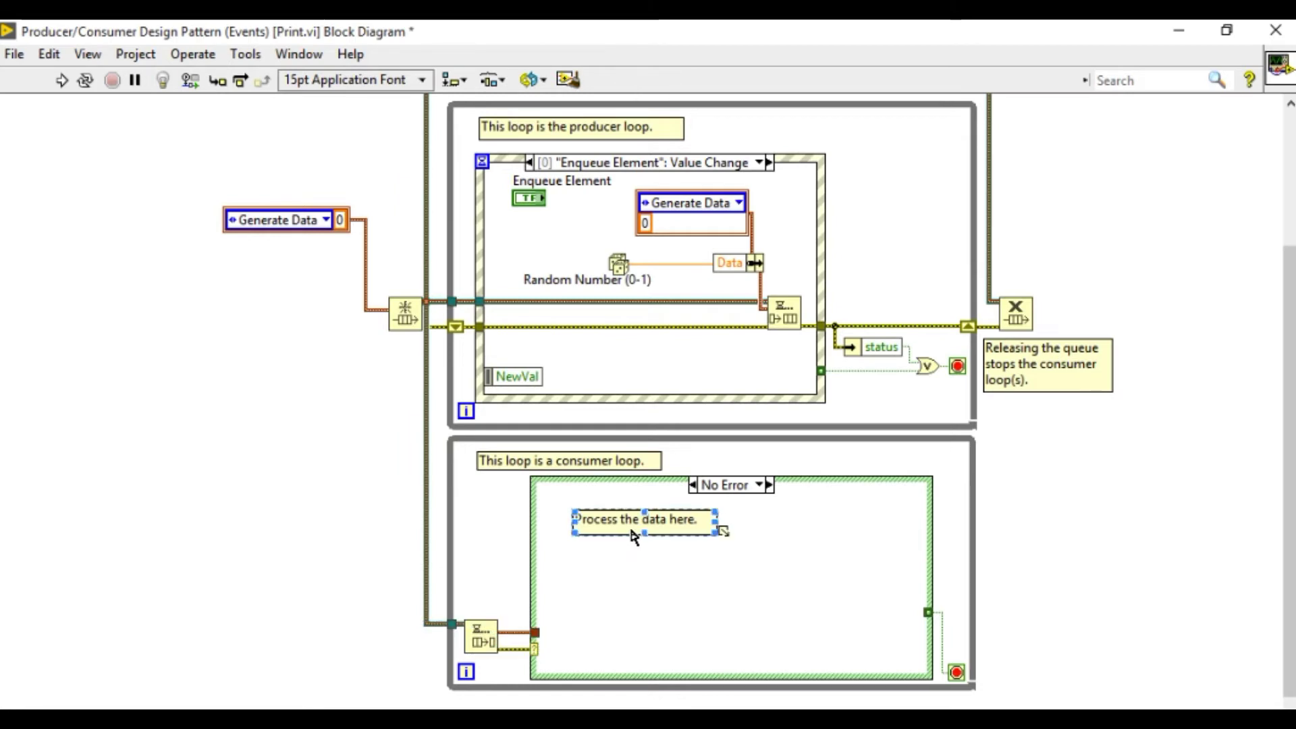
{"action": "key", "text": "Delete"}
{"action": "scroll", "coordinate": [634, 536], "scroll_direction": "up", "scroll_amount": 1}
{"action": "scroll", "coordinate": [634, 536], "scroll_direction": "down", "scroll_amount": 1}
{"action": "scroll", "coordinate": [638, 530], "scroll_direction": "down", "scroll_amount": 1}
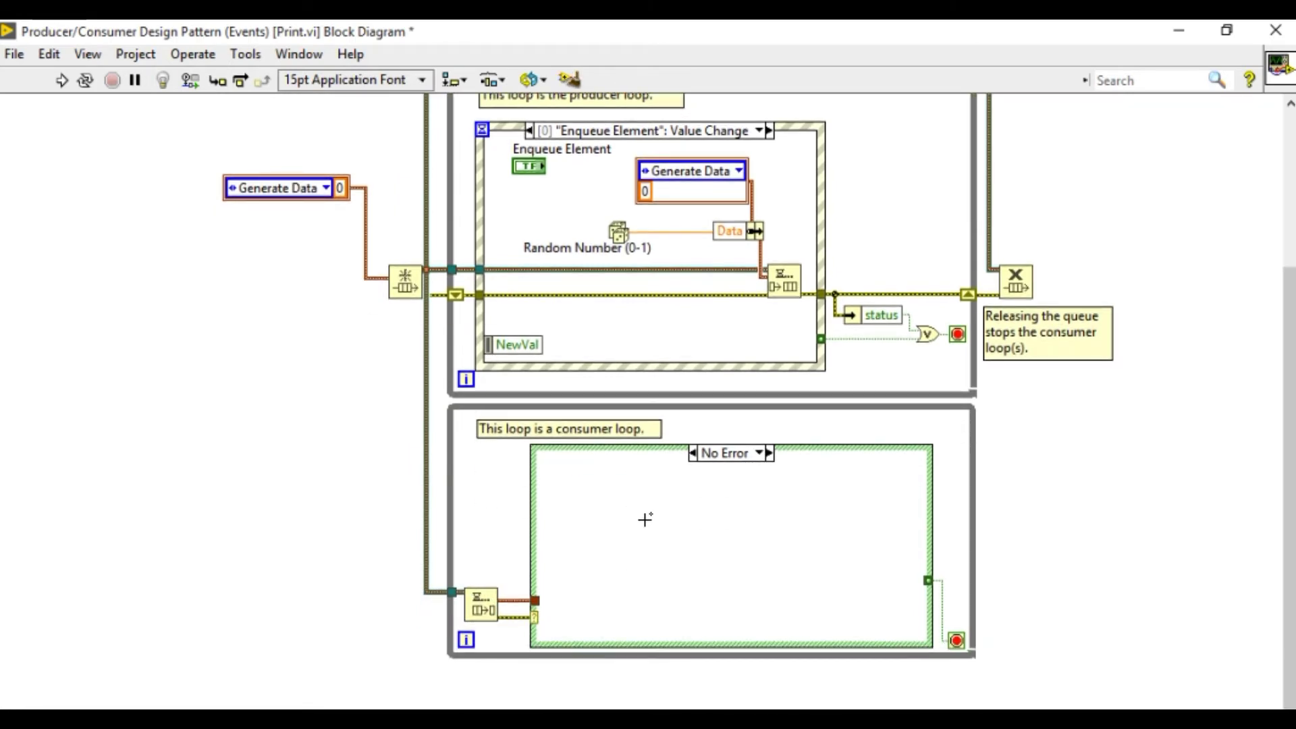
- Draw a new case structure inside the No Error case and reposition Dequeue Element
{"action": "key", "text": "ctrl+space"}
{"action": "type", "text": "a"}
{"action": "key", "text": "Return"}
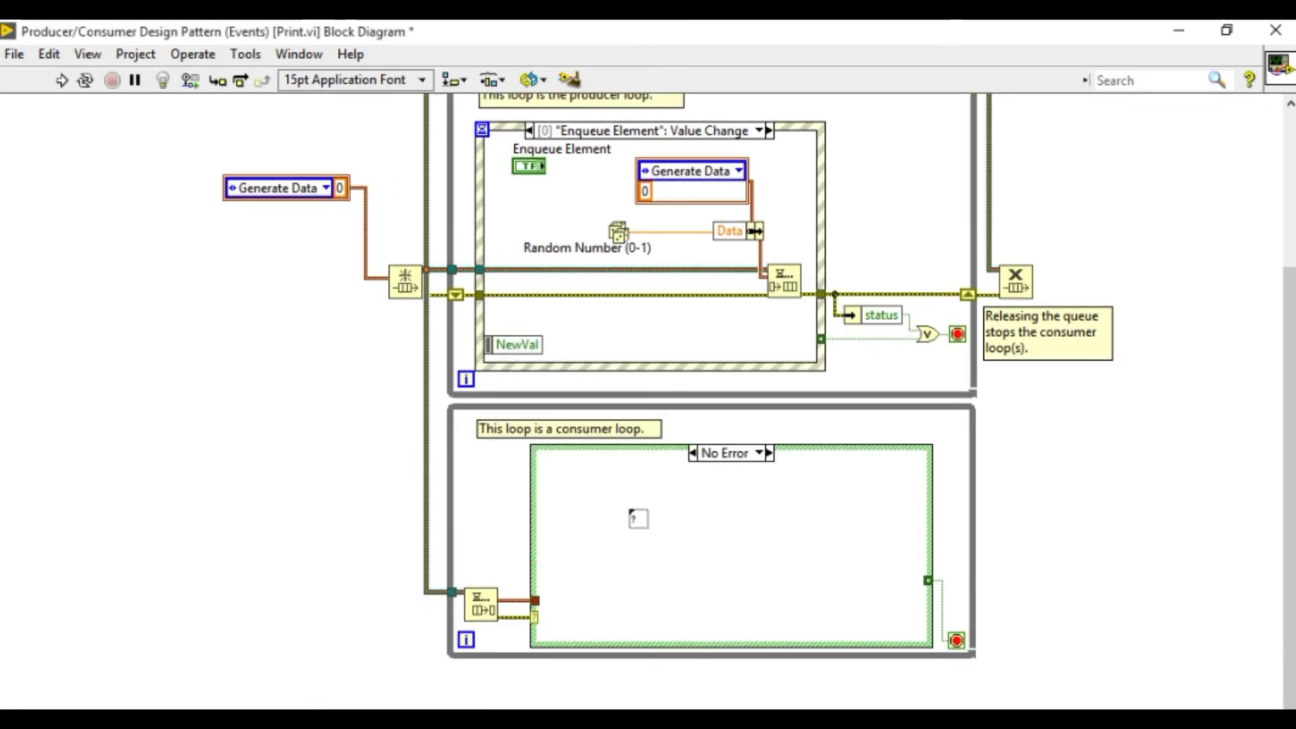
{"action": "left_click_drag", "start_coordinate": [569, 470], "coordinate": [902, 631]}
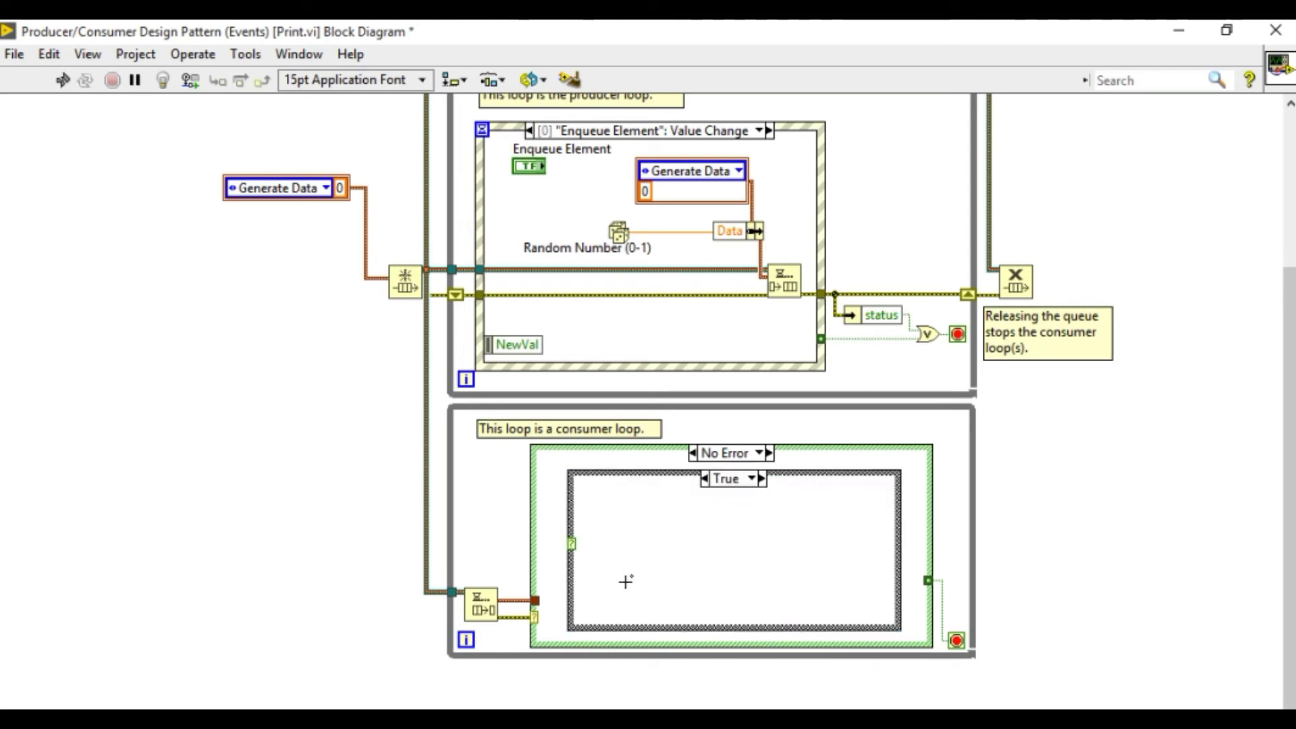
{"action": "left_click", "coordinate": [449, 570]}
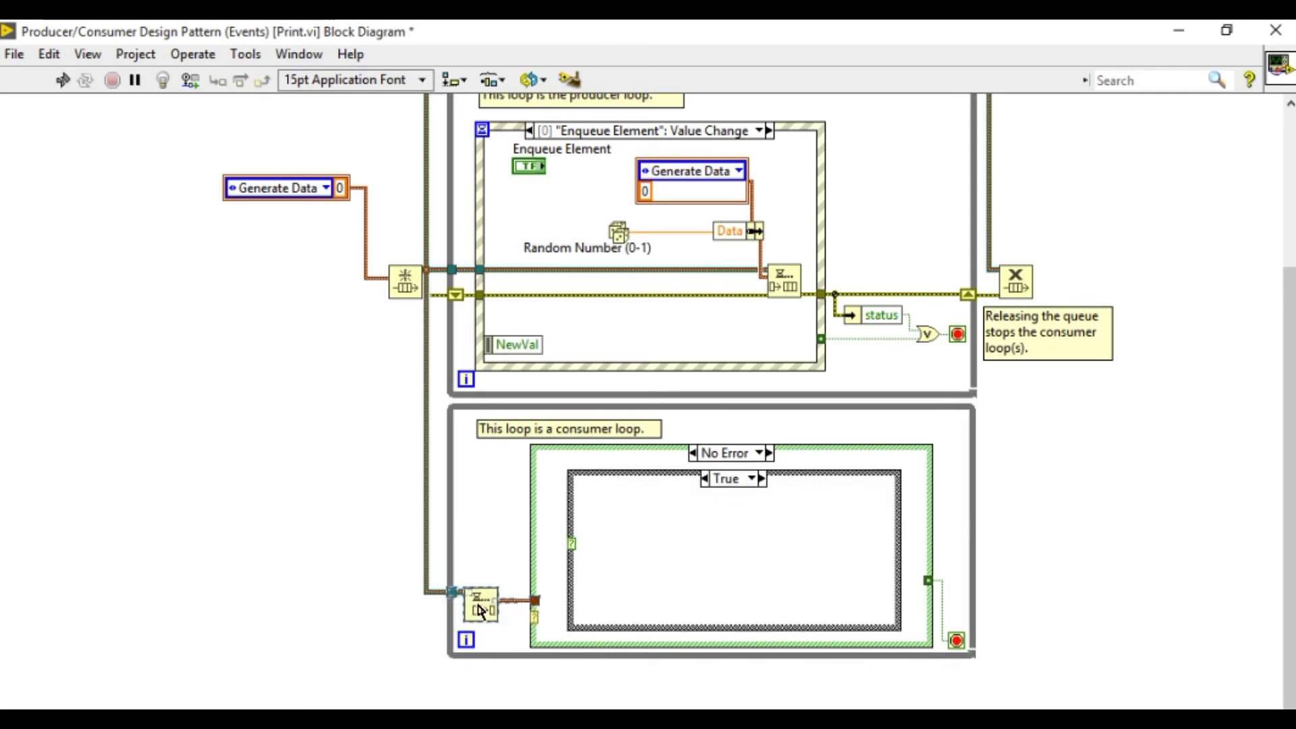
{"action": "left_click_drag", "start_coordinate": [477, 601], "coordinate": [474, 543]}
{"action": "left_click", "coordinate": [570, 554]}
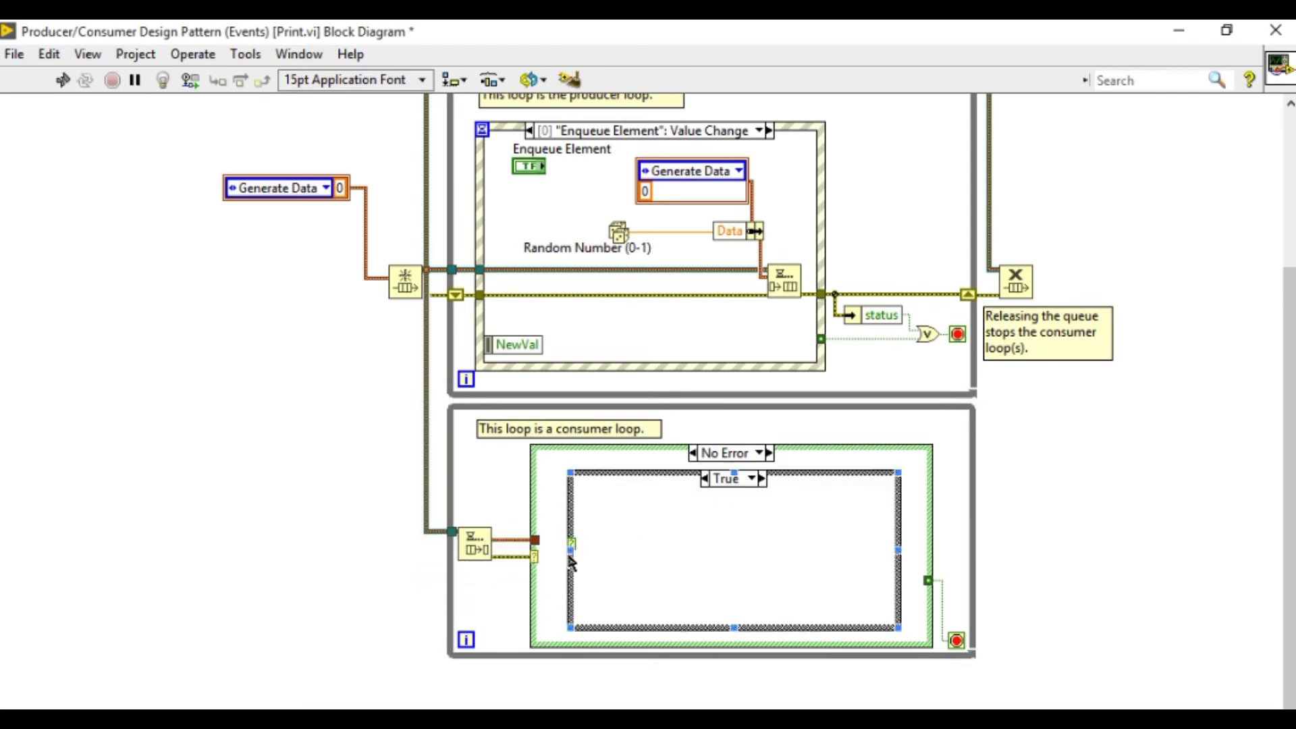
- Add a labelled Unbundle By Name node wired to the dequeued element
{"action": "left_click_drag", "start_coordinate": [569, 553], "coordinate": [650, 554]}
{"action": "left_click", "coordinate": [588, 556]}
{"action": "key", "text": "ctrl+space"}
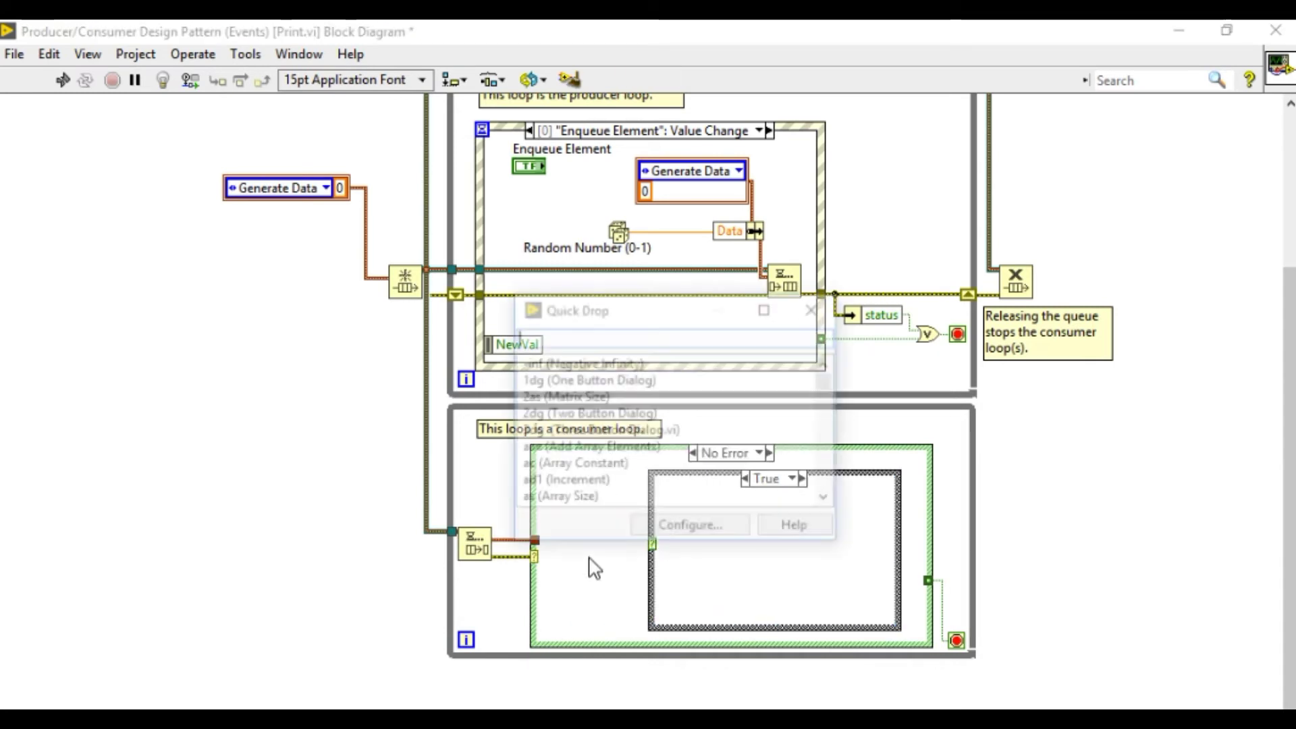
{"action": "type", "text": "ubn"}
{"action": "key", "text": "Return"}
{"action": "left_click", "coordinate": [571, 540]}
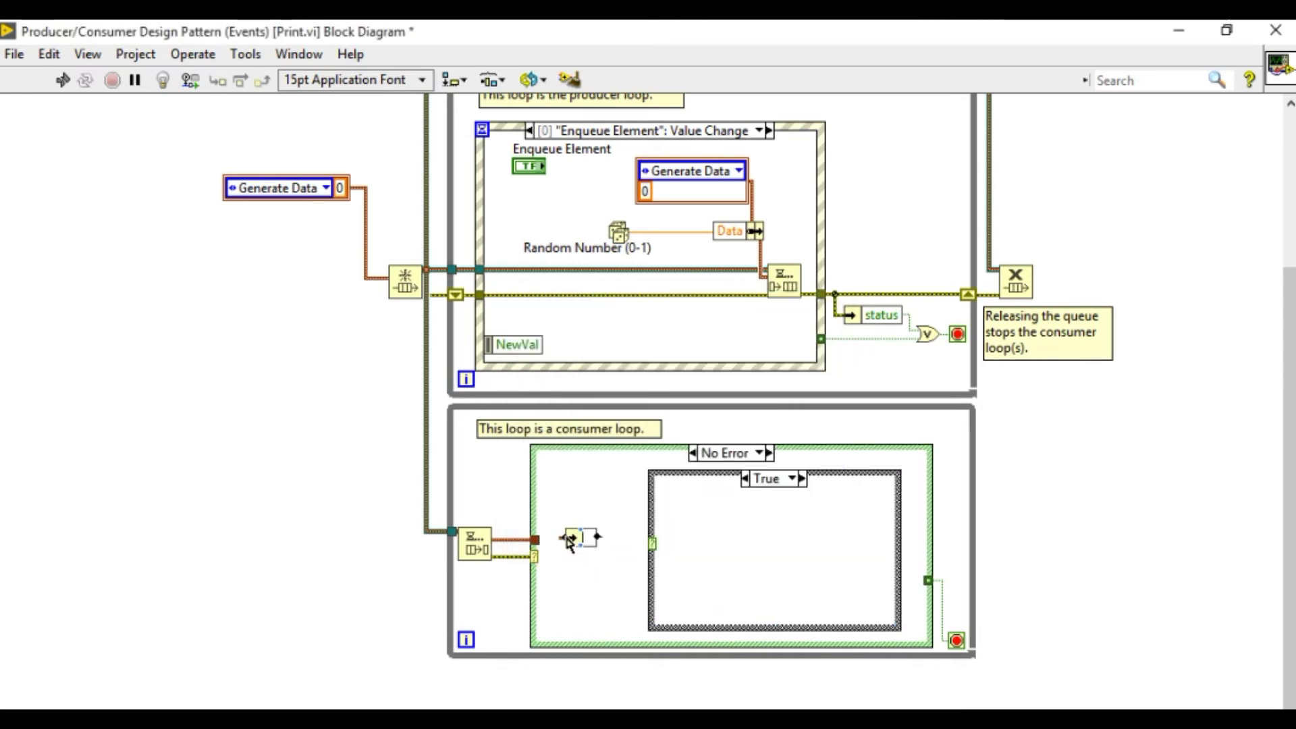
{"action": "left_click", "coordinate": [567, 538]}
{"action": "right_click", "coordinate": [576, 538]}
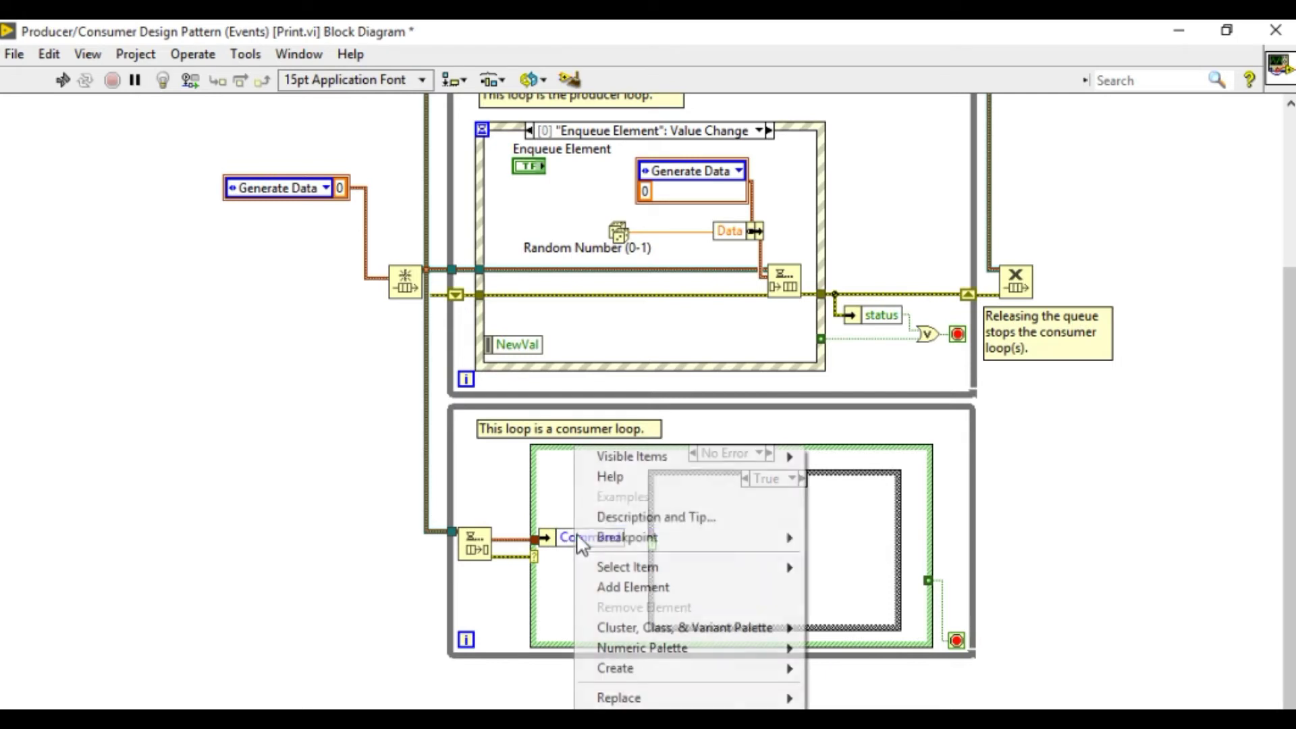
{"action": "mouse_move", "coordinate": [713, 455]}
{"action": "left_click", "coordinate": [828, 455]}
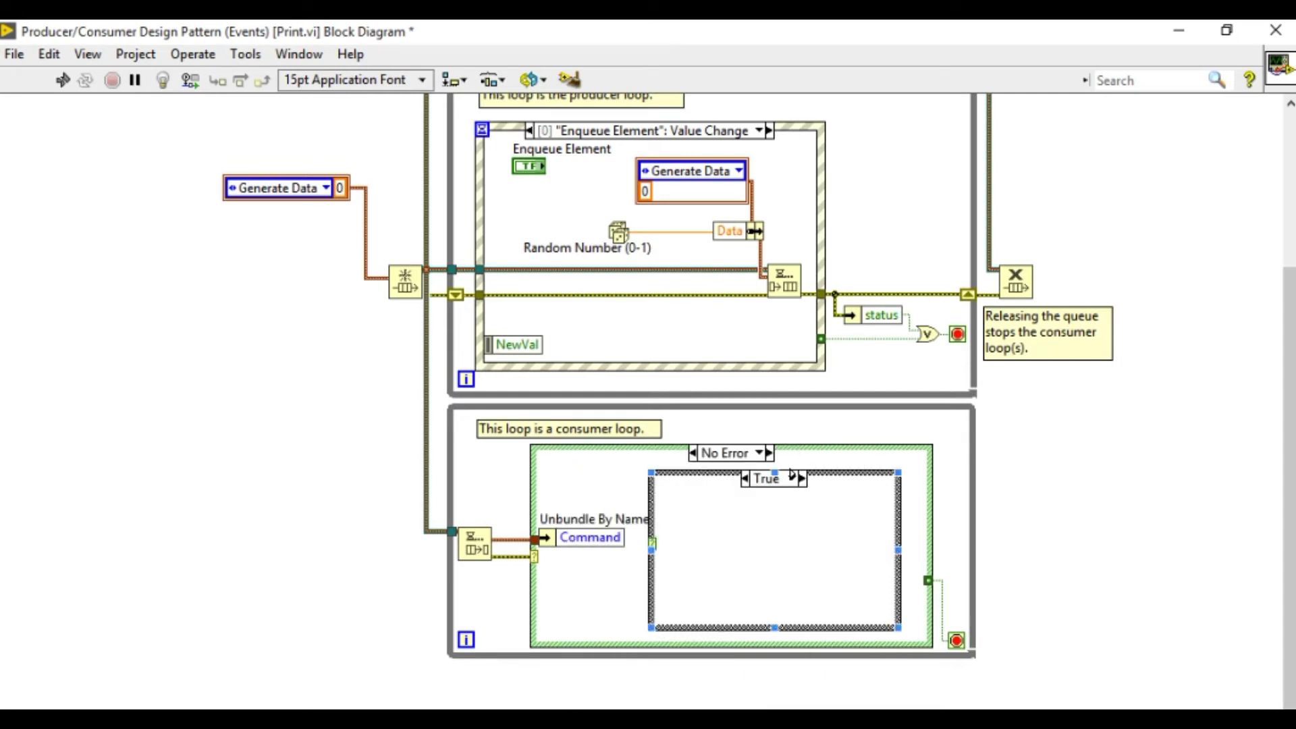
- Wire Command to the inner case selector and create a Data indicator in the Generate Data case
{"action": "left_click_drag", "start_coordinate": [631, 538], "coordinate": [583, 565]}
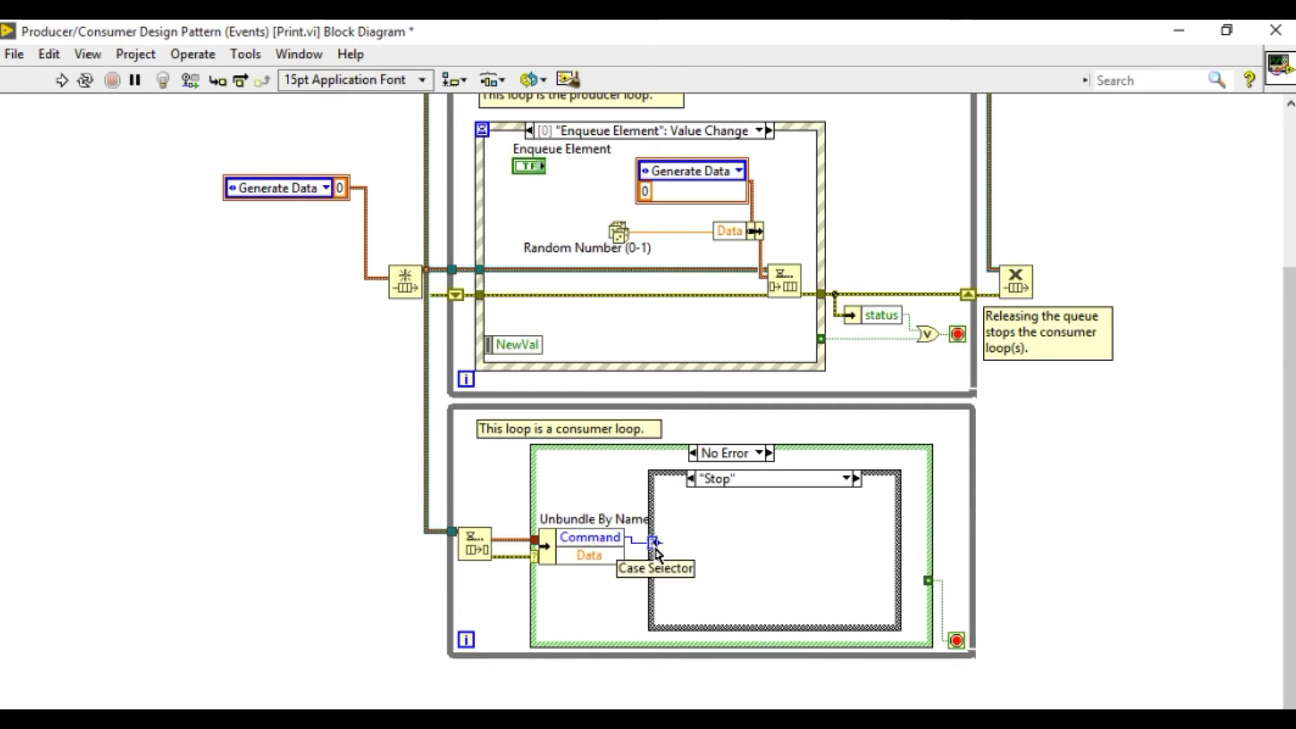
{"action": "left_click_drag", "start_coordinate": [654, 549], "coordinate": [655, 544]}
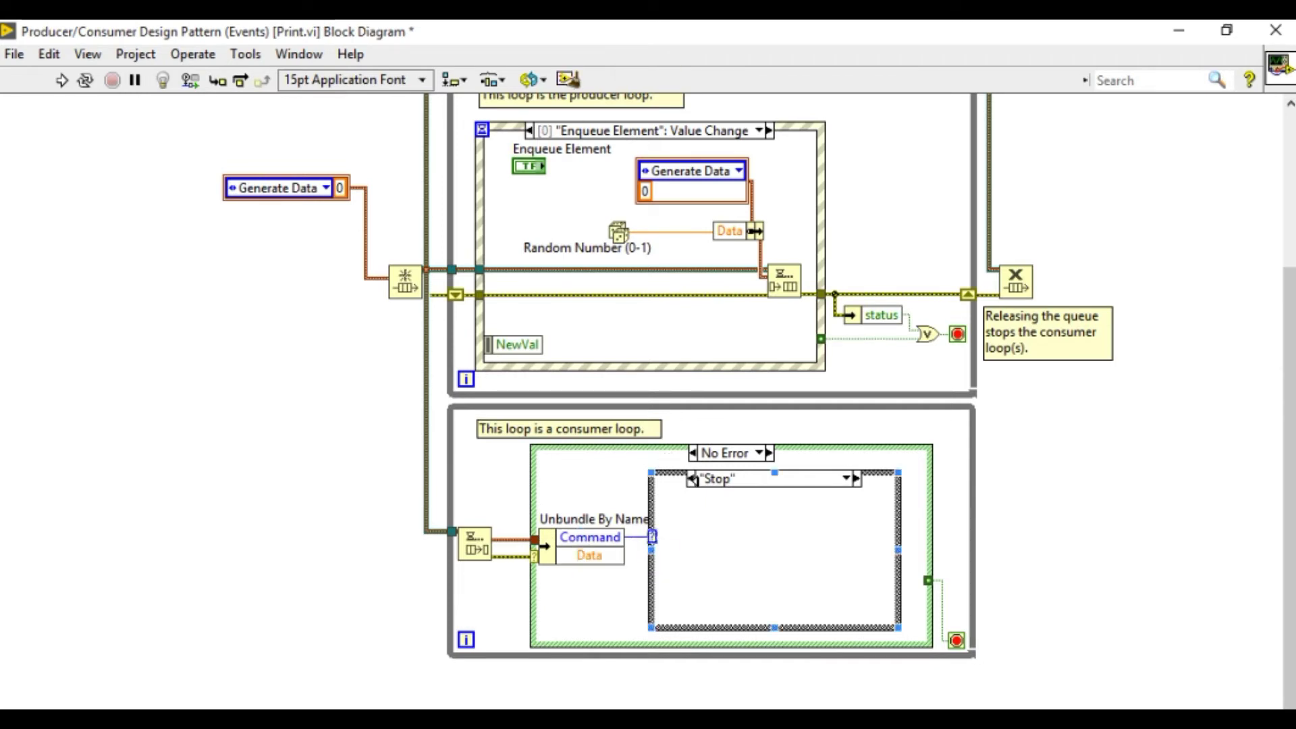
{"action": "left_click", "coordinate": [691, 478]}
{"action": "left_click_drag", "start_coordinate": [619, 555], "coordinate": [658, 559]}
{"action": "left_click", "coordinate": [653, 557]}
{"action": "right_click", "coordinate": [653, 557]}
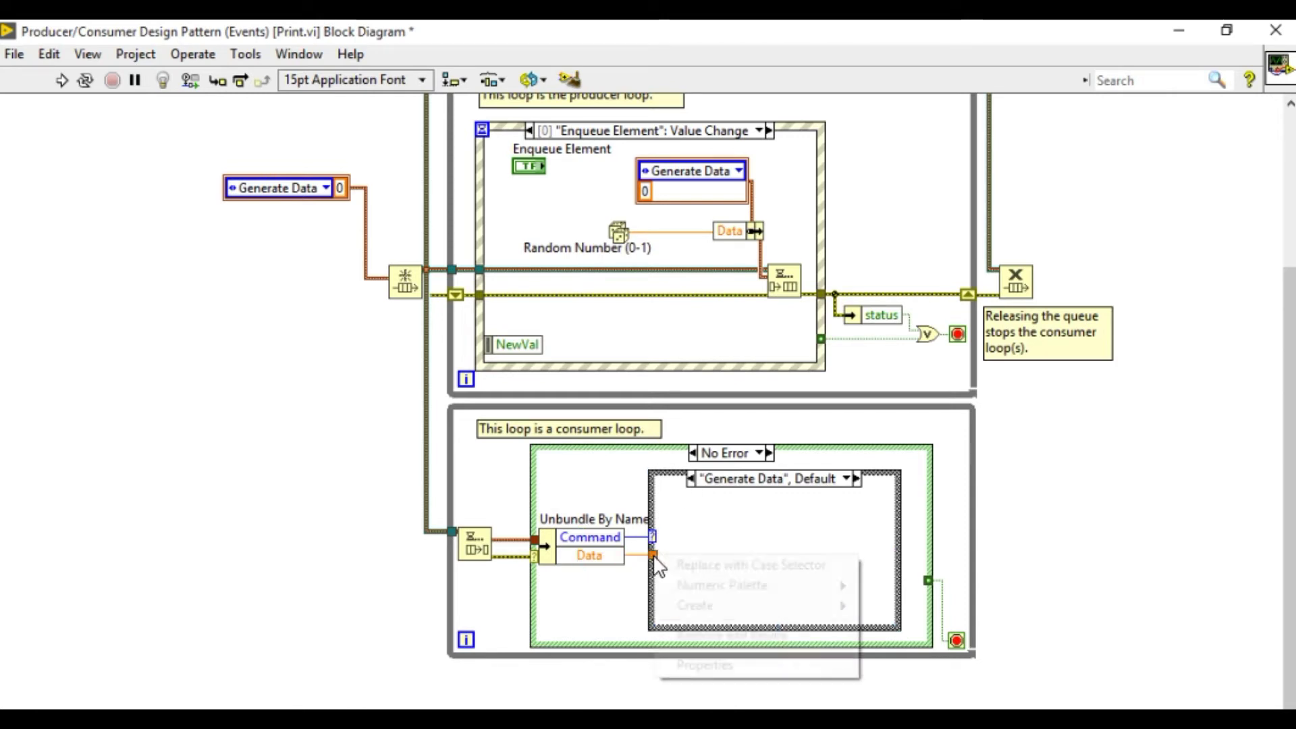
{"action": "mouse_move", "coordinate": [762, 605]}
{"action": "left_click", "coordinate": [890, 645]}
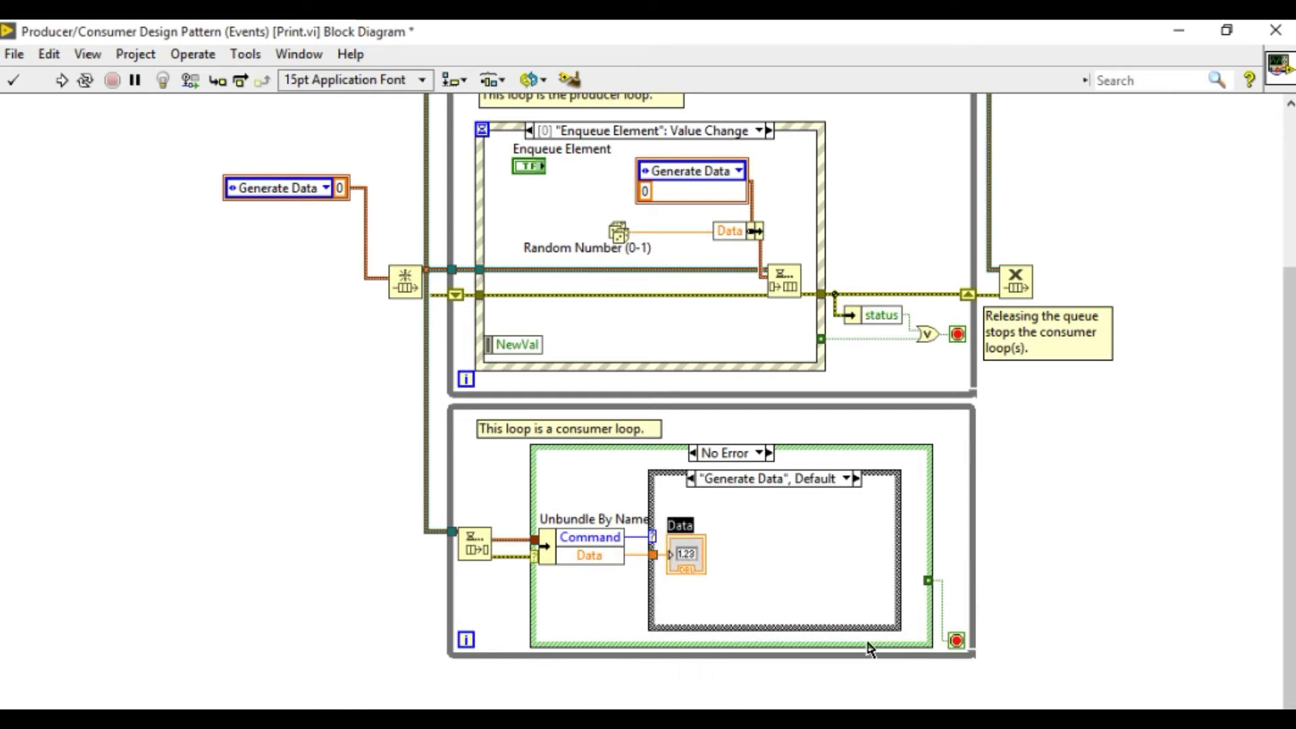
{"action": "left_click", "coordinate": [847, 478]}
{"action": "left_click", "coordinate": [871, 514]}
{"action": "left_click", "coordinate": [775, 553]}
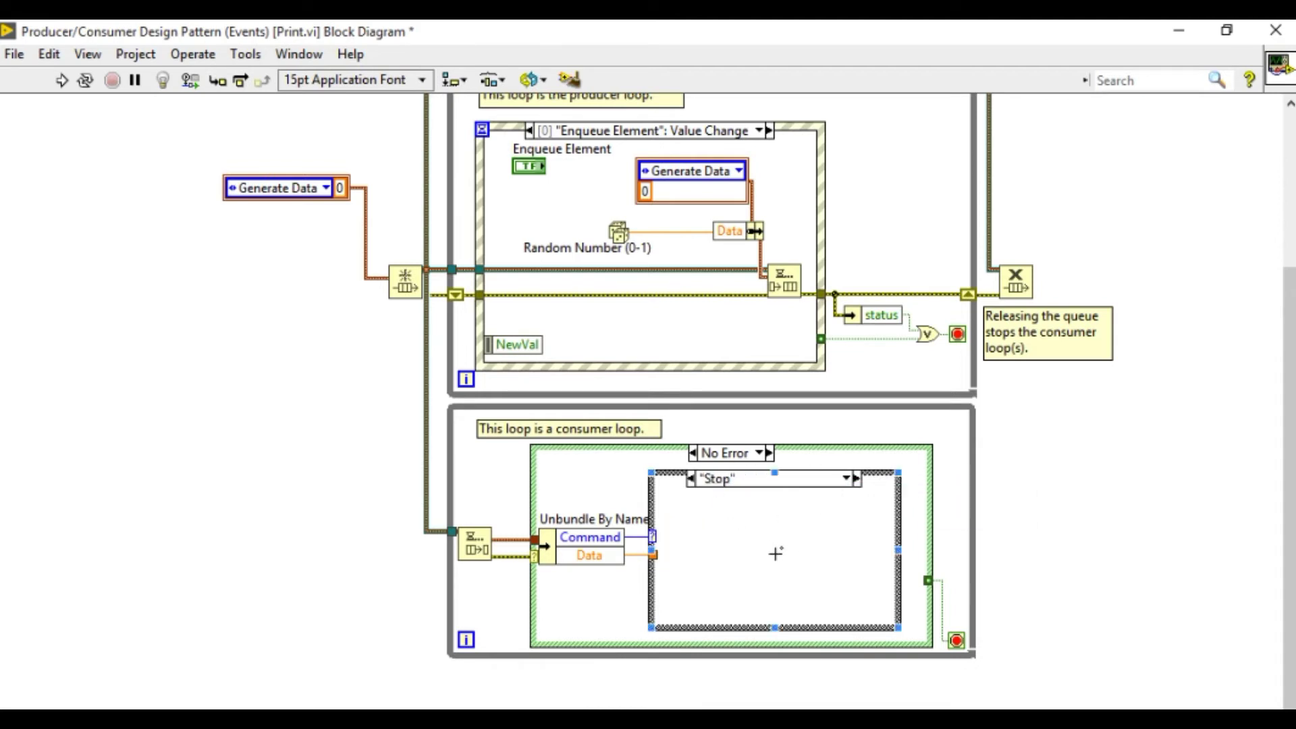
- Switch to the stop Value Change event case and place an Enqueue Element node in it
{"action": "left_click", "coordinate": [685, 128]}
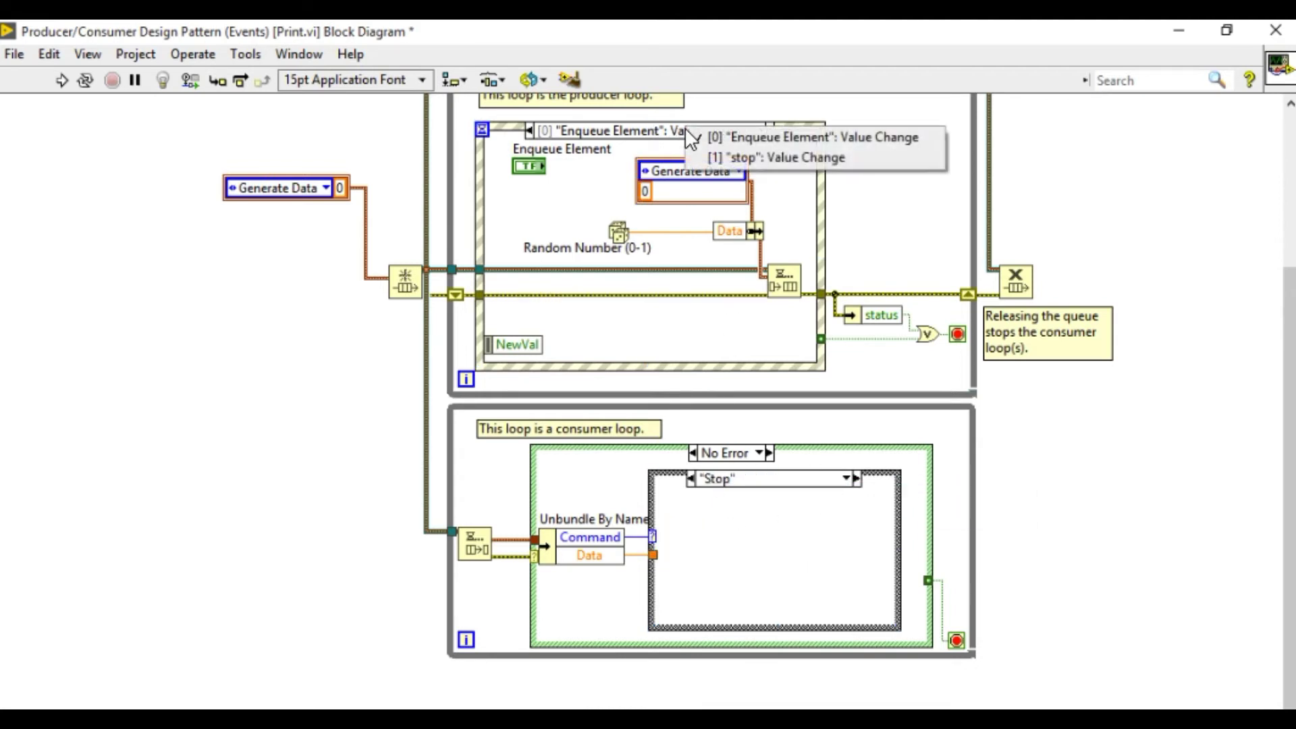
{"action": "left_click", "coordinate": [711, 157]}
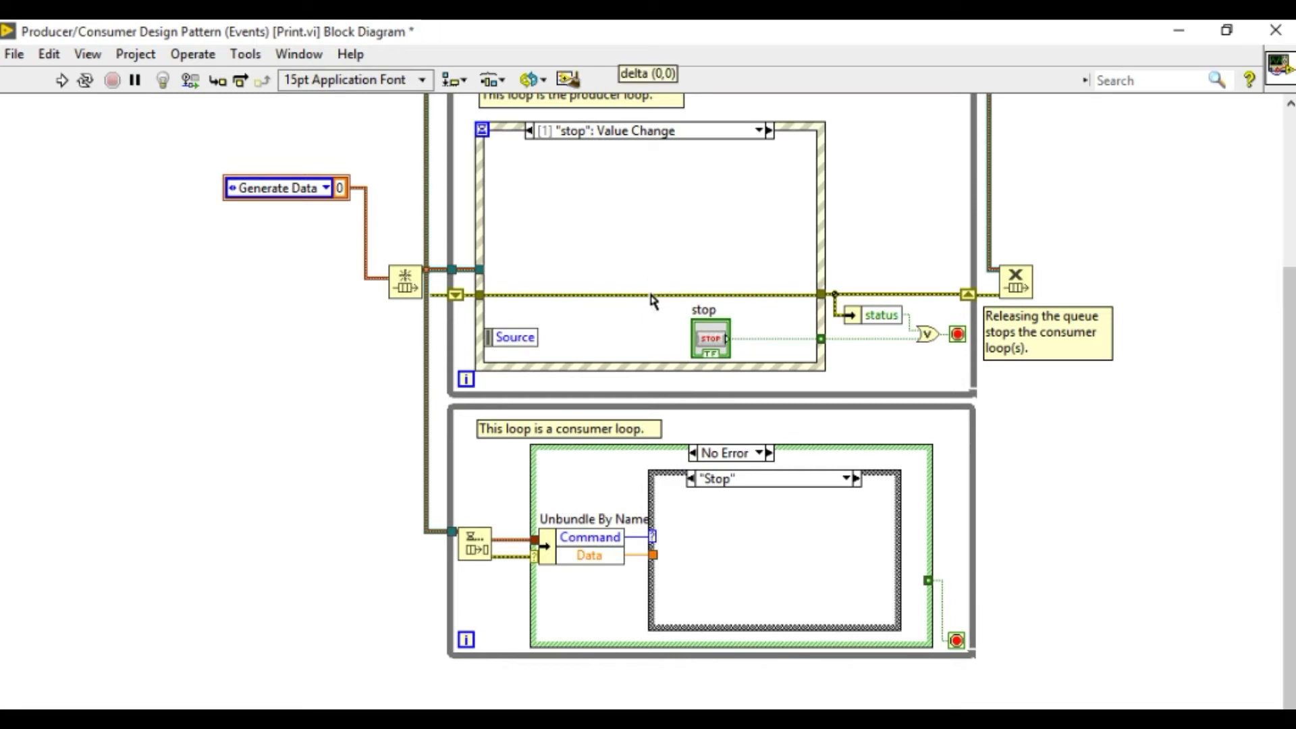
{"action": "key", "text": "ctrl+space"}
{"action": "type", "text": "eq"}
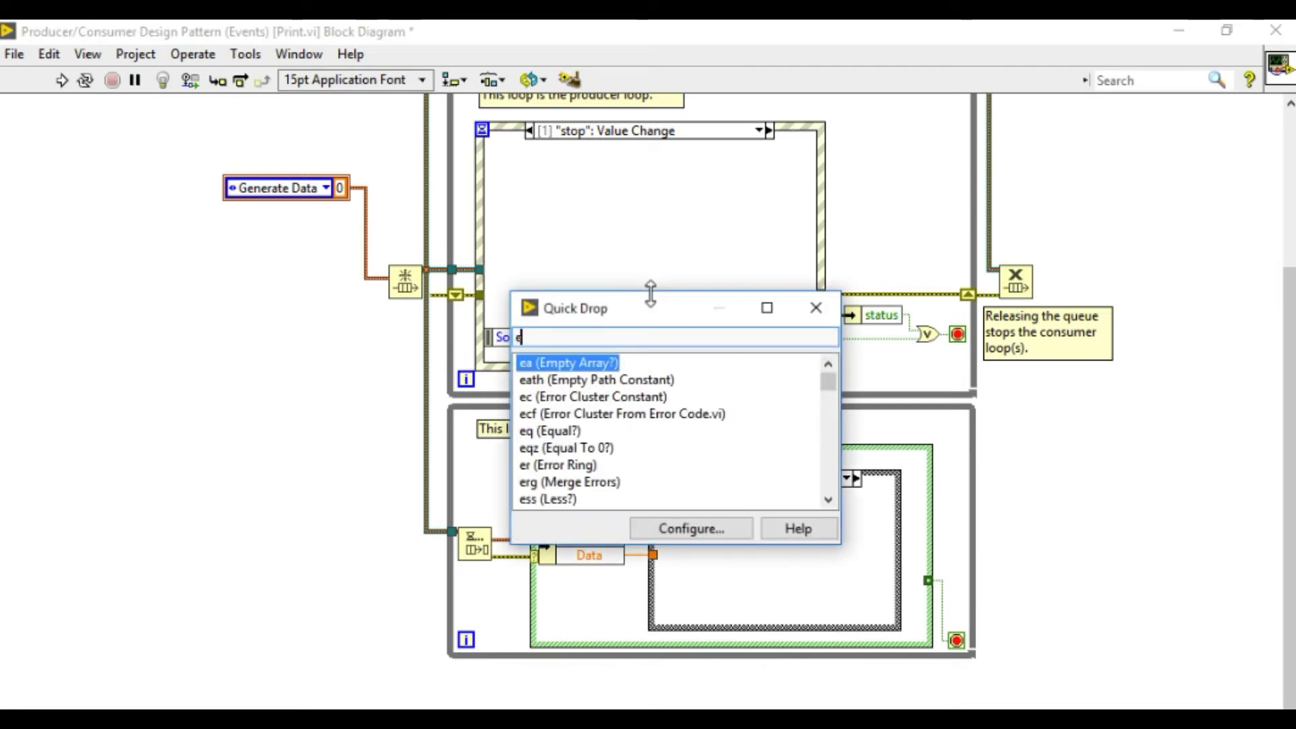
{"action": "key", "text": "BackSpace"}
{"action": "key", "text": "BackSpace"}
{"action": "type", "text": "enque"}
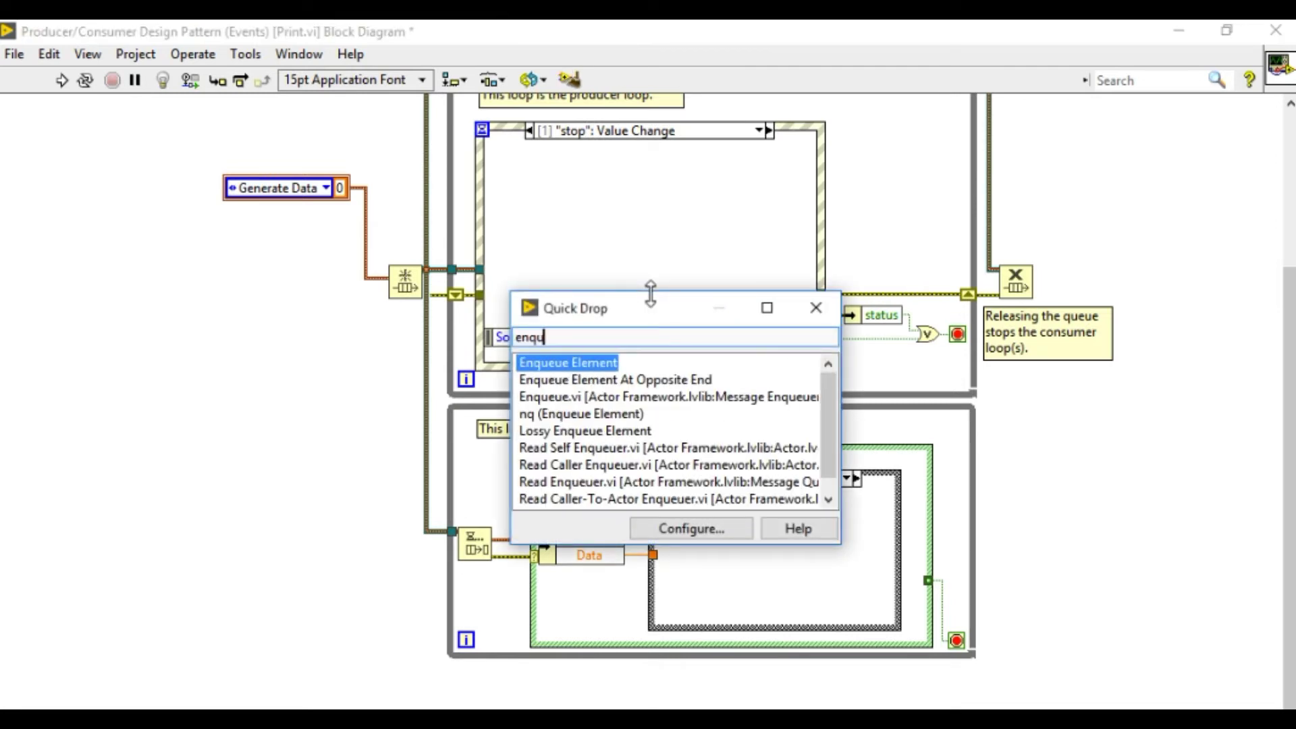
{"action": "key", "text": "Return"}
{"action": "left_click", "coordinate": [711, 279]}
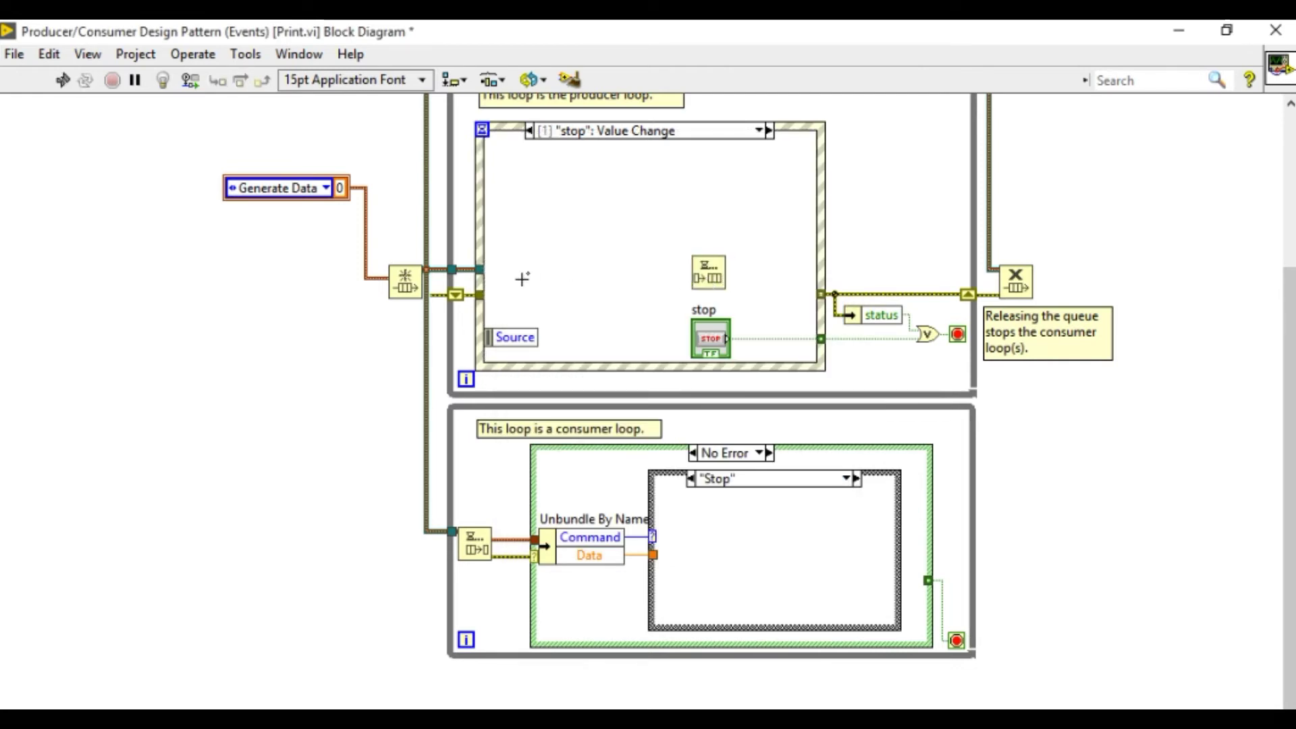
- Wire the queue and the error line from the left tunnels through Enqueue Element to the right tunnel
{"action": "left_click", "coordinate": [481, 270]}
{"action": "left_click", "coordinate": [695, 261]}
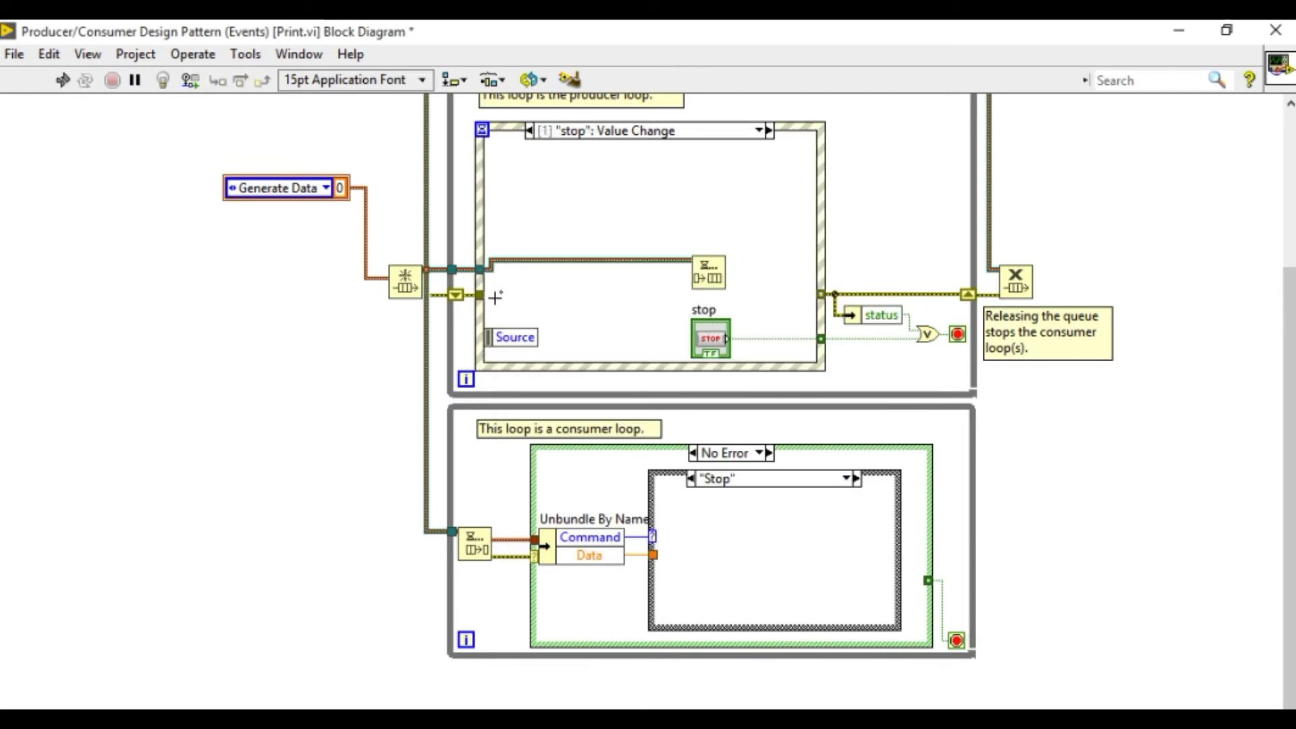
{"action": "left_click", "coordinate": [481, 295]}
{"action": "left_click", "coordinate": [695, 285]}
{"action": "left_click", "coordinate": [726, 286]}
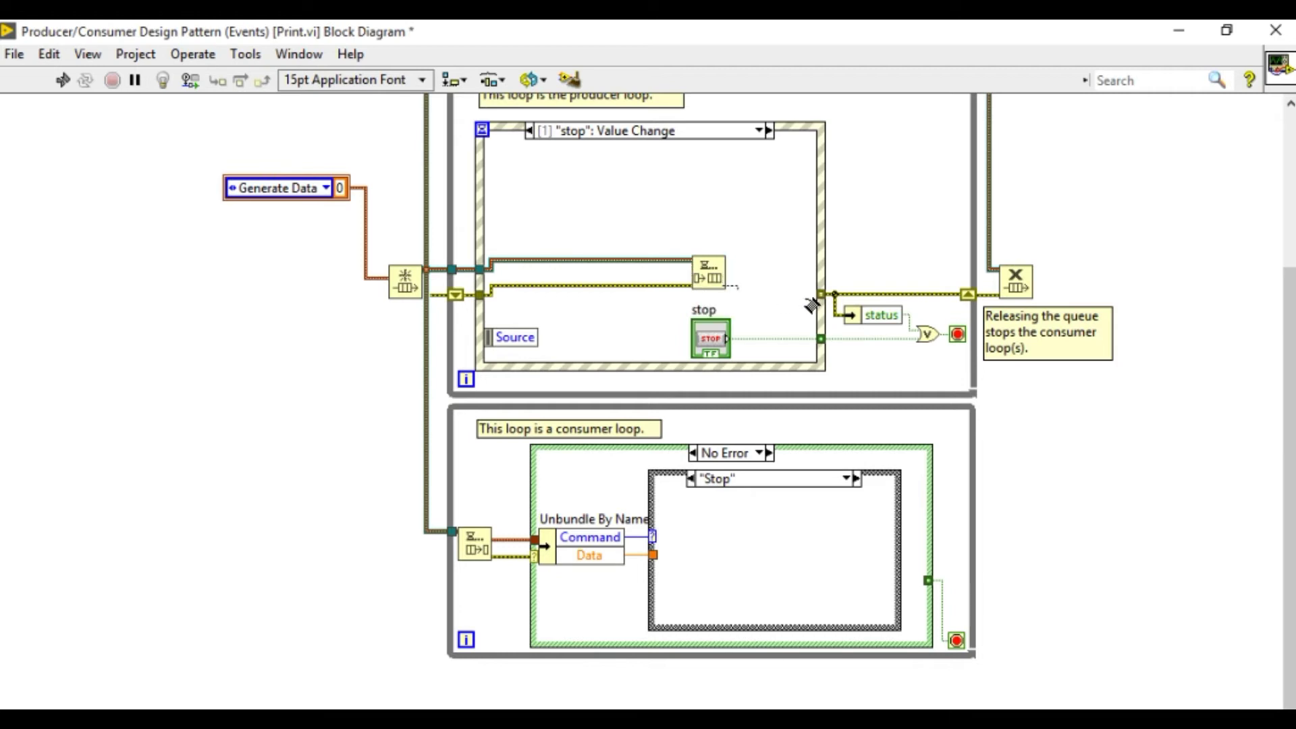
{"action": "left_click", "coordinate": [820, 294]}
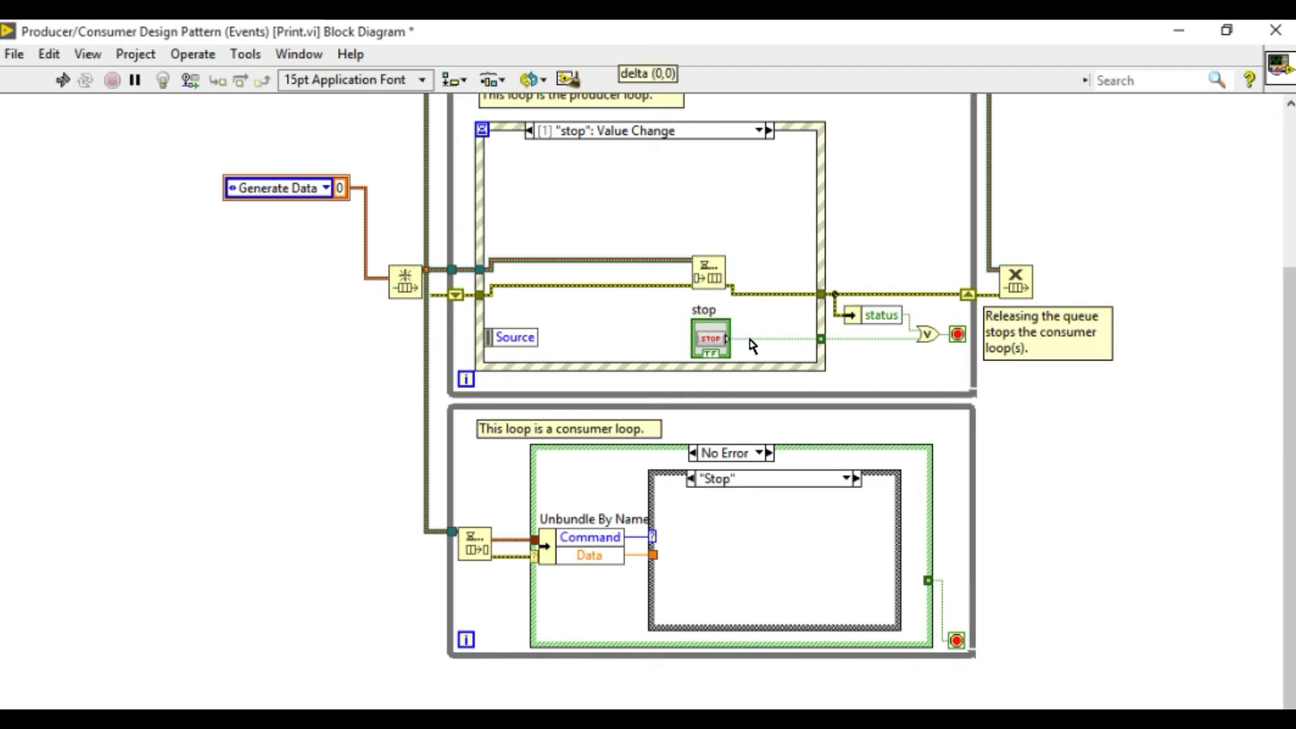
- Move the stop terminal to the case's top-left and nudge the Enqueue node downward
{"action": "right_click", "coordinate": [705, 338]}
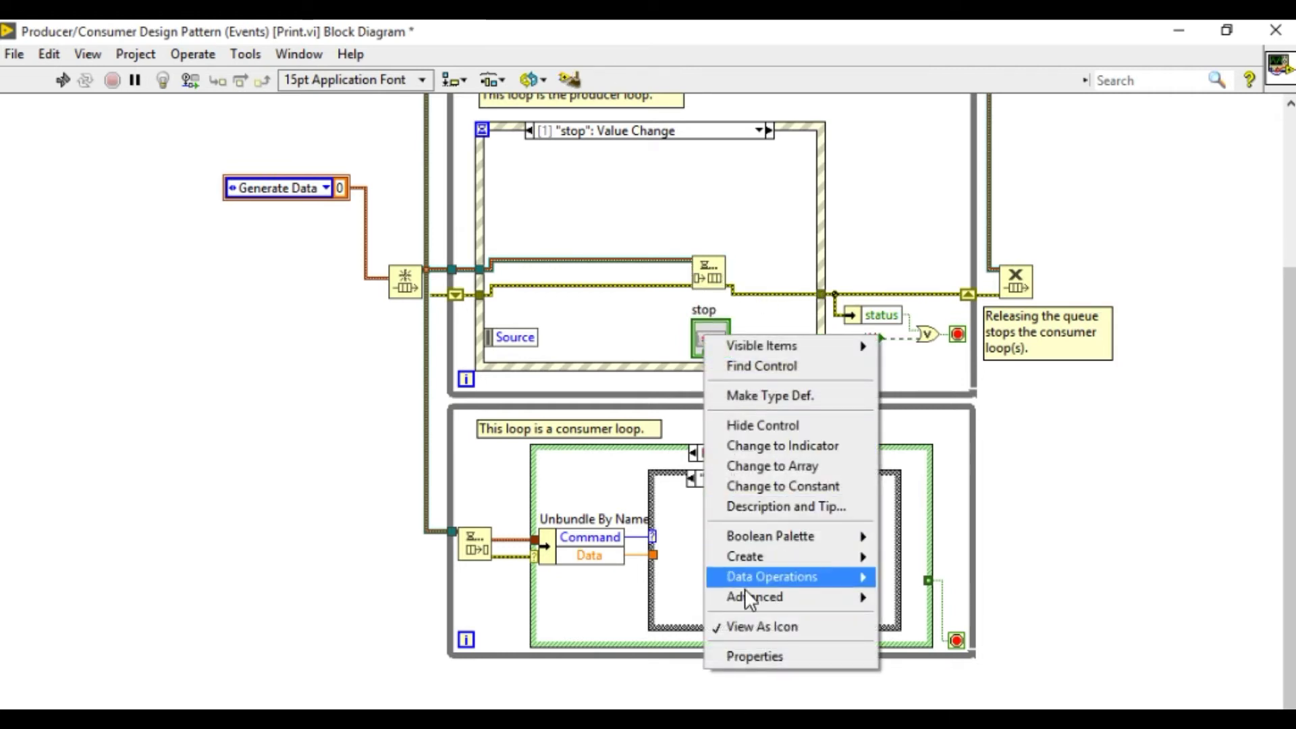
{"action": "key", "text": "Escape"}
{"action": "left_click_drag", "start_coordinate": [691, 332], "coordinate": [511, 179]}
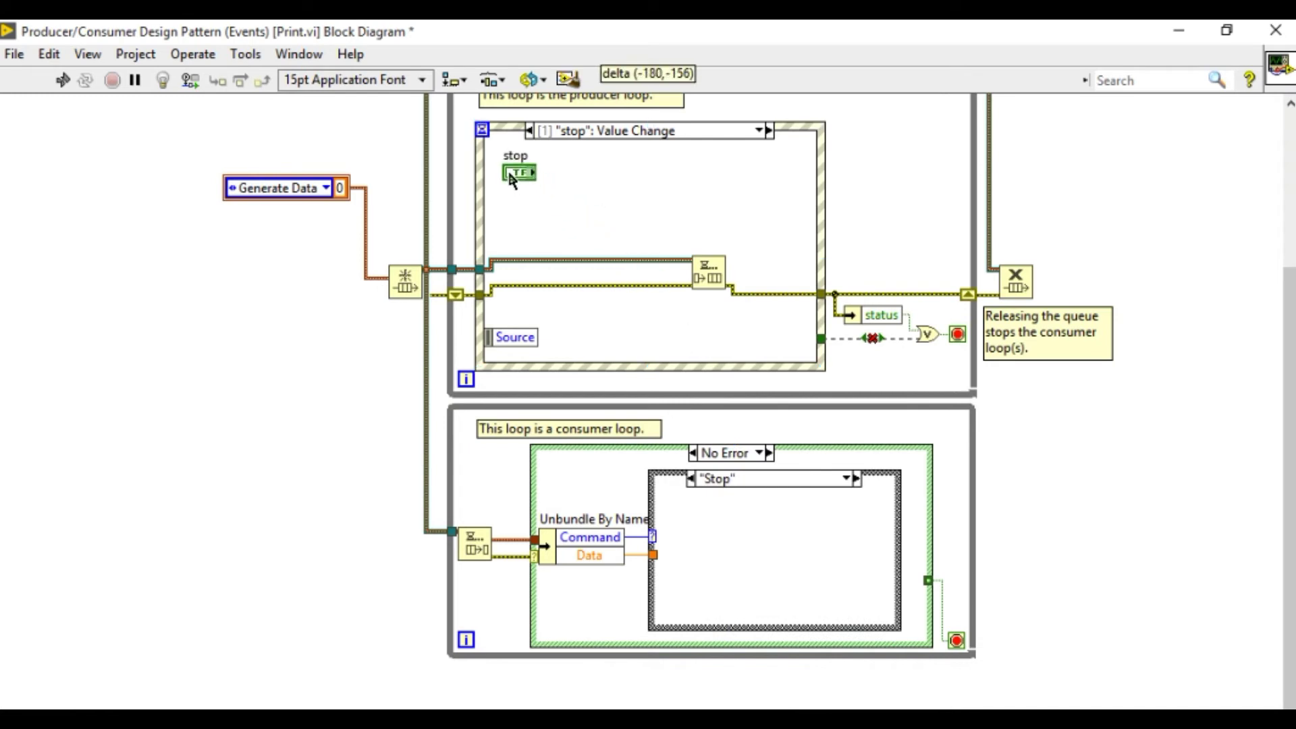
{"action": "left_click_drag", "start_coordinate": [607, 215], "coordinate": [723, 297]}
{"action": "key", "text": "Down"}
{"action": "key", "text": "Down"}
{"action": "key", "text": "Down"}
{"action": "key", "text": "Down"}
{"action": "key", "text": "Down"}
{"action": "key", "text": "Down"}
{"action": "key", "text": "Down"}
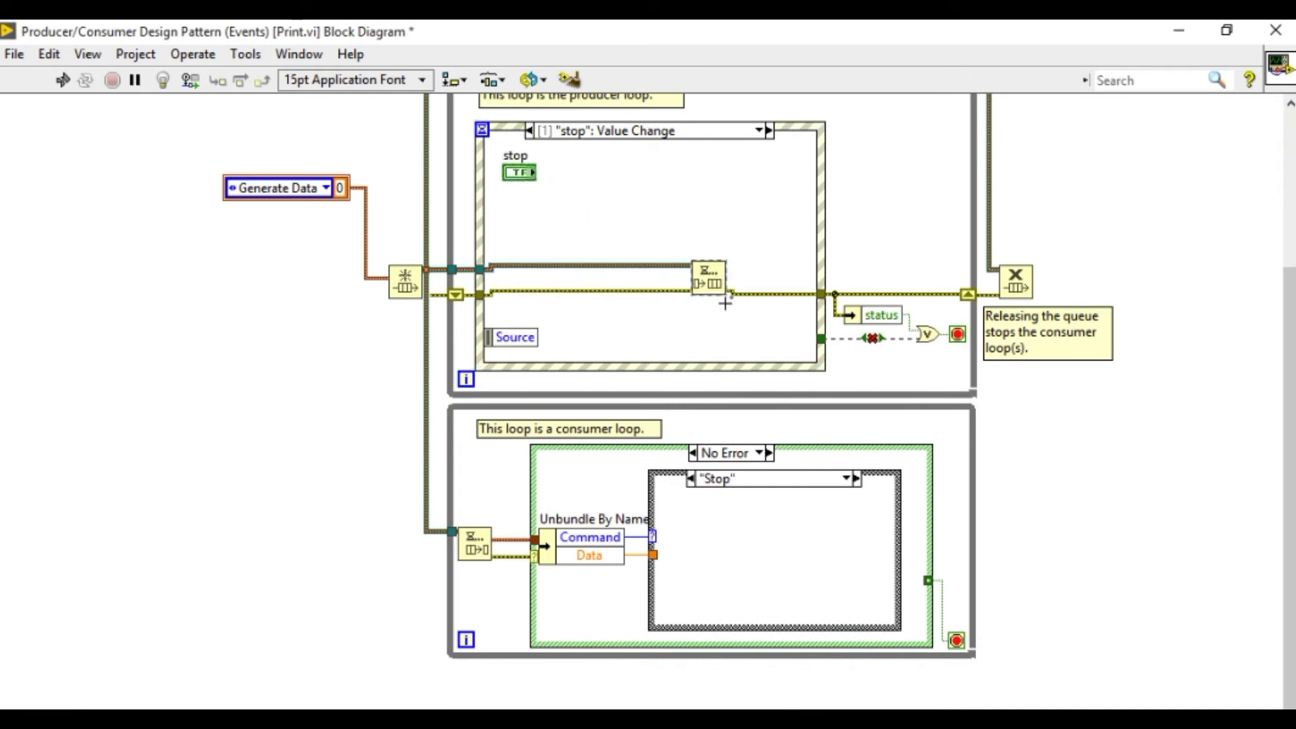
{"action": "key", "text": "Down"}
{"action": "key", "text": "Down"}
{"action": "key", "text": "Down"}
{"action": "key", "text": "Down"}
{"action": "key", "text": "Down"}
{"action": "key", "text": "Down"}
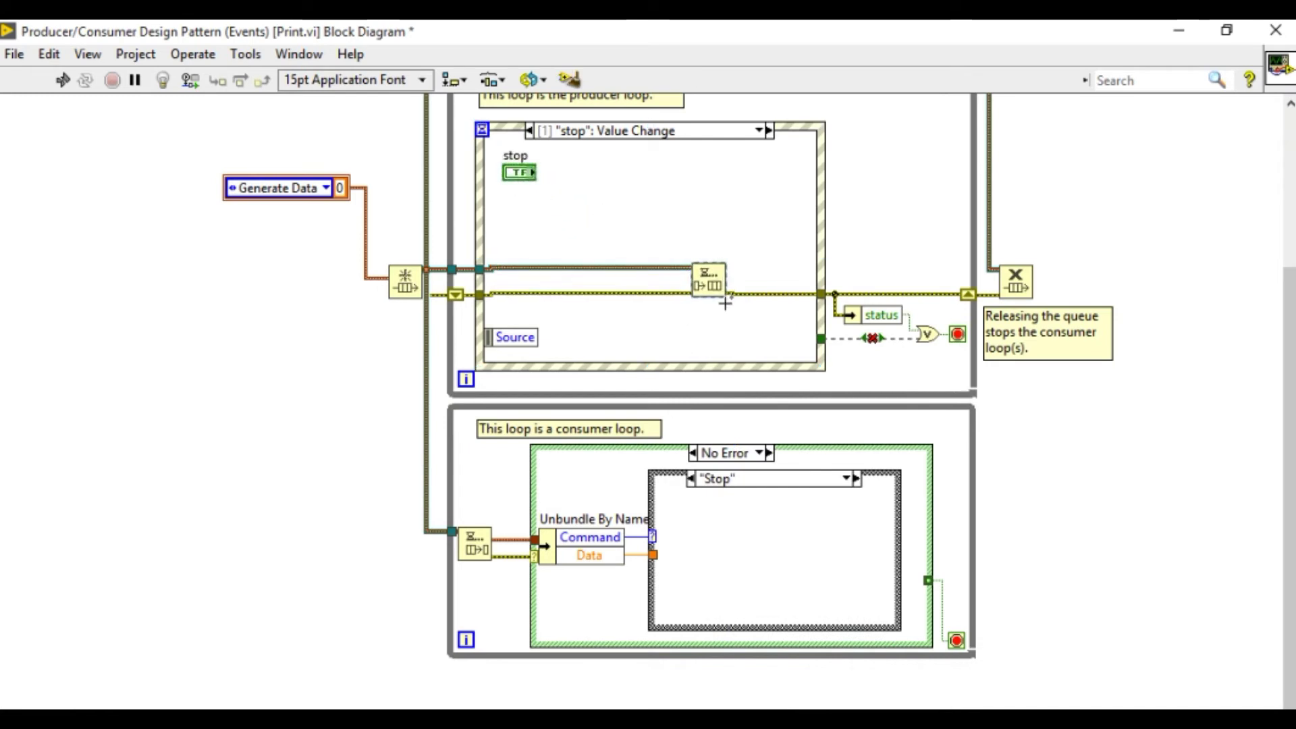
- Create a constant on Enqueue Element's element input and set it to Stop
{"action": "right_click", "coordinate": [691, 278]}
{"action": "mouse_move", "coordinate": [826, 443]}
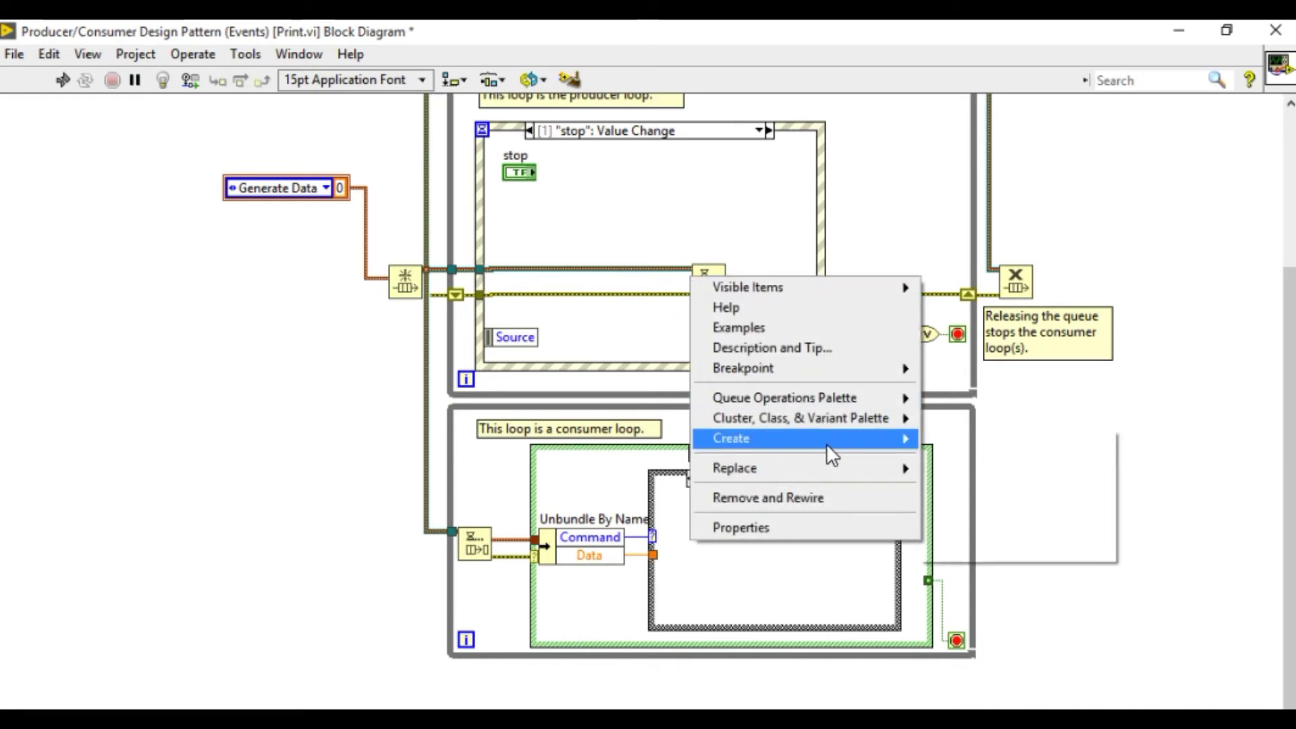
{"action": "left_click", "coordinate": [955, 439]}
{"action": "left_click_drag", "start_coordinate": [665, 299], "coordinate": [622, 244]}
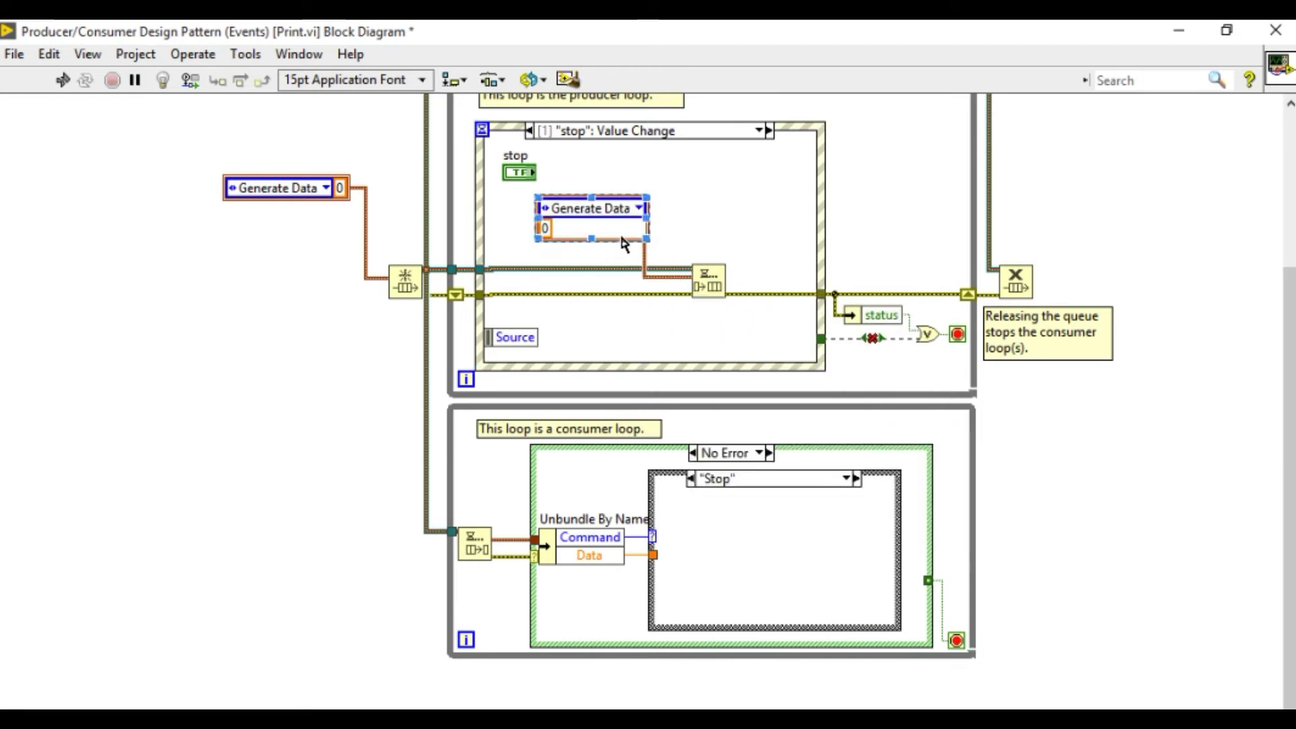
{"action": "left_click", "coordinate": [638, 208]}
{"action": "left_click", "coordinate": [617, 227]}
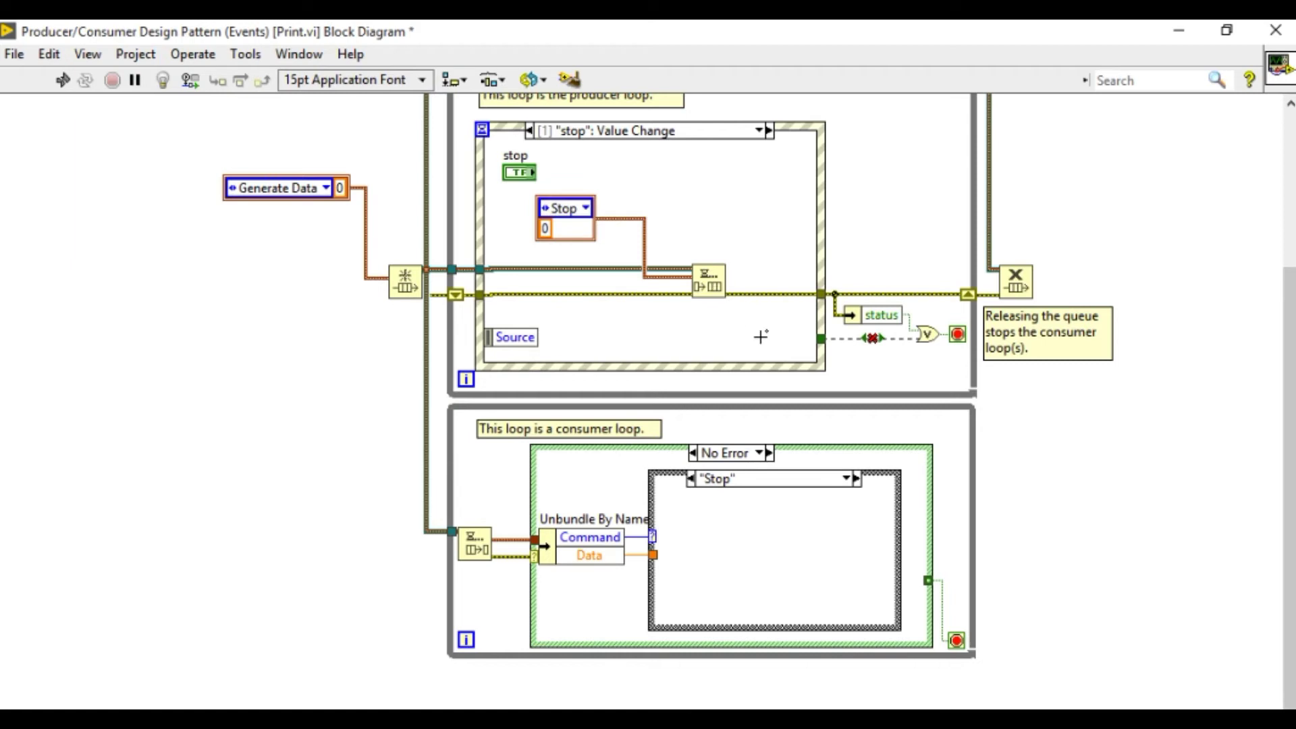
- Drop a True constant in the stop event and wire it to the loop's stop condition
{"action": "key", "text": "ctrl+space"}
{"action": "type", "text": "for"}
{"action": "key", "text": "Return"}
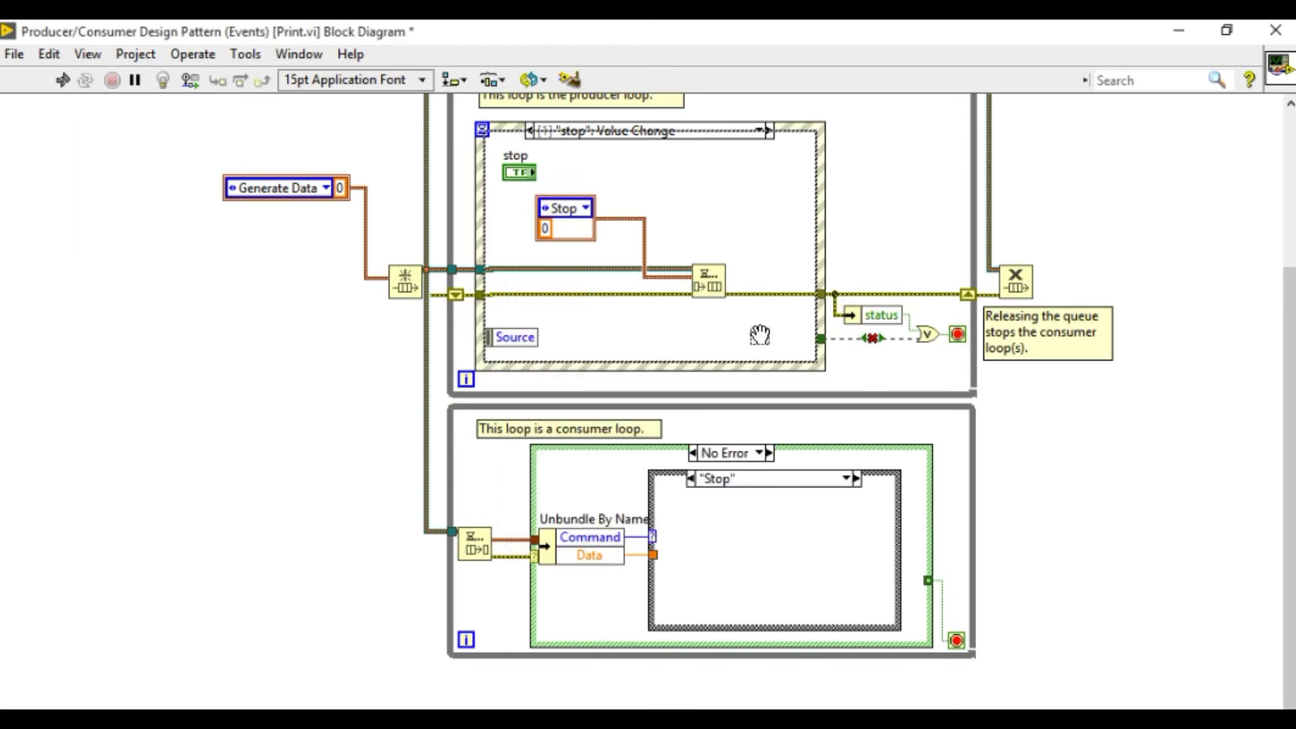
{"action": "left_click", "coordinate": [777, 333]}
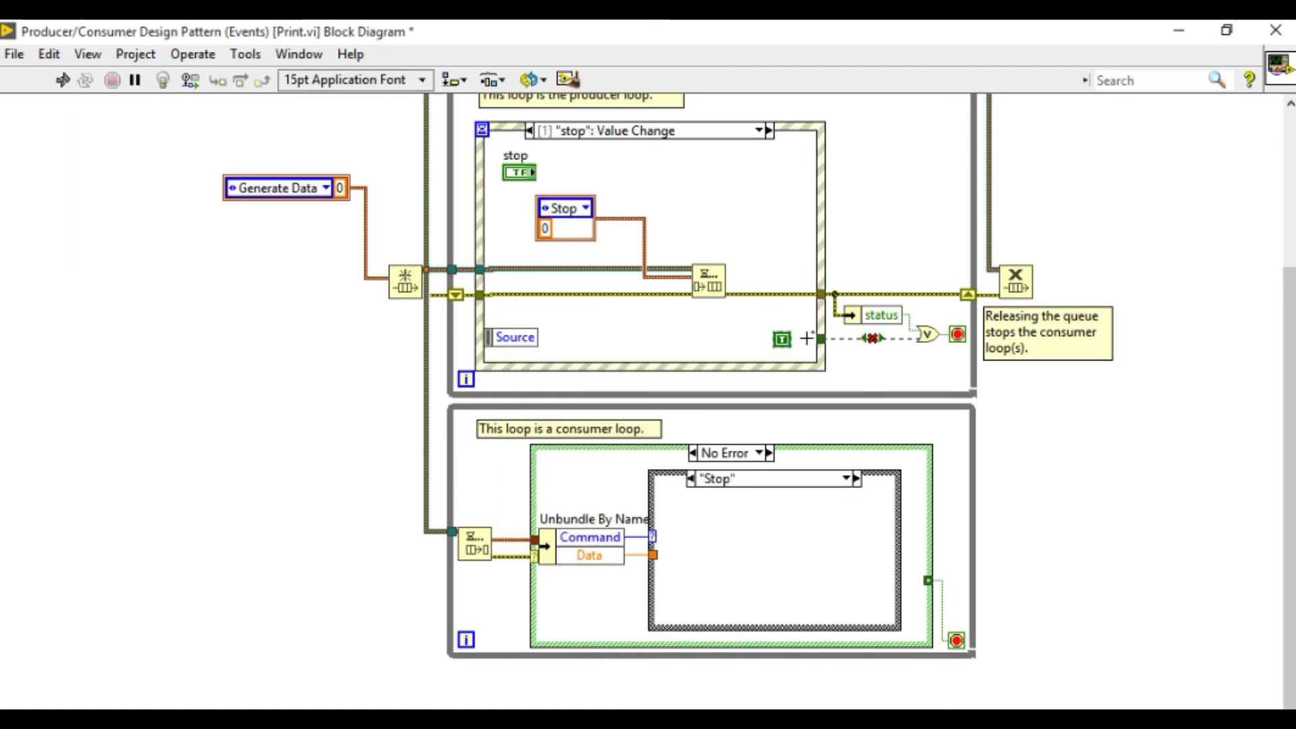
{"action": "left_click", "coordinate": [788, 339]}
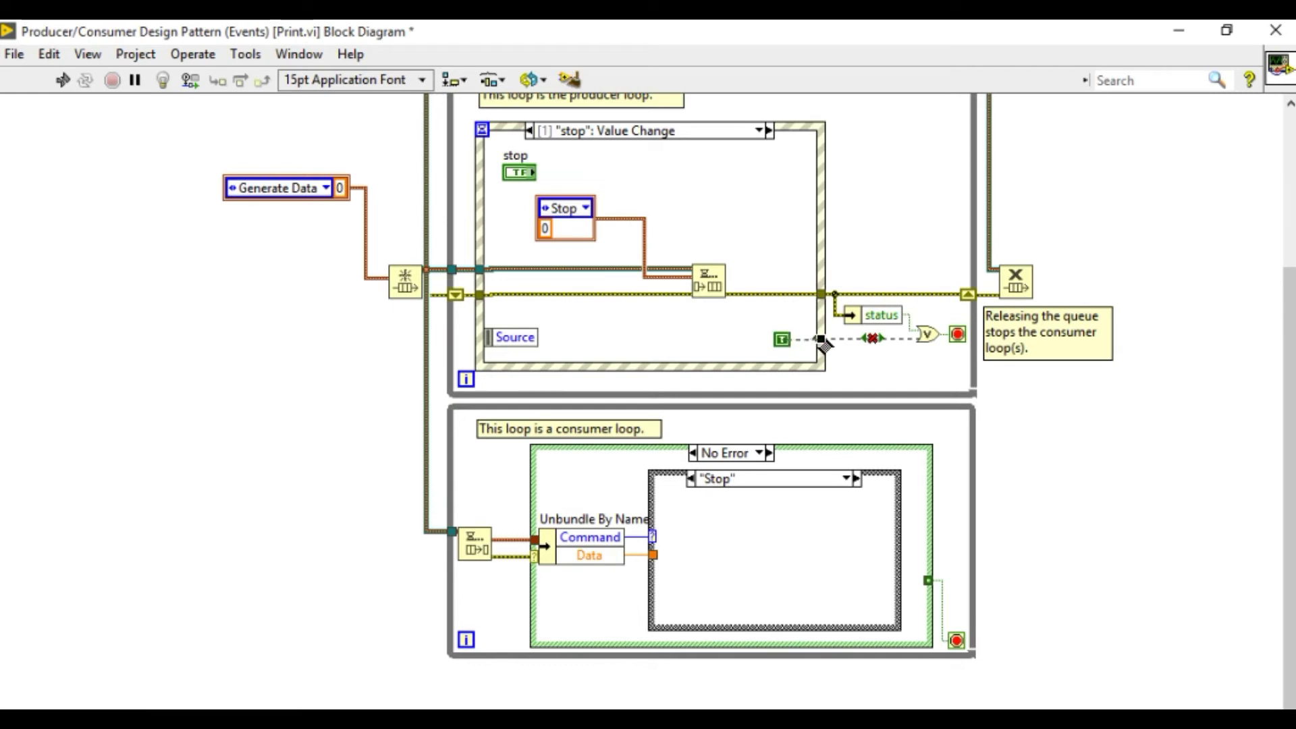
{"action": "left_click", "coordinate": [820, 338]}
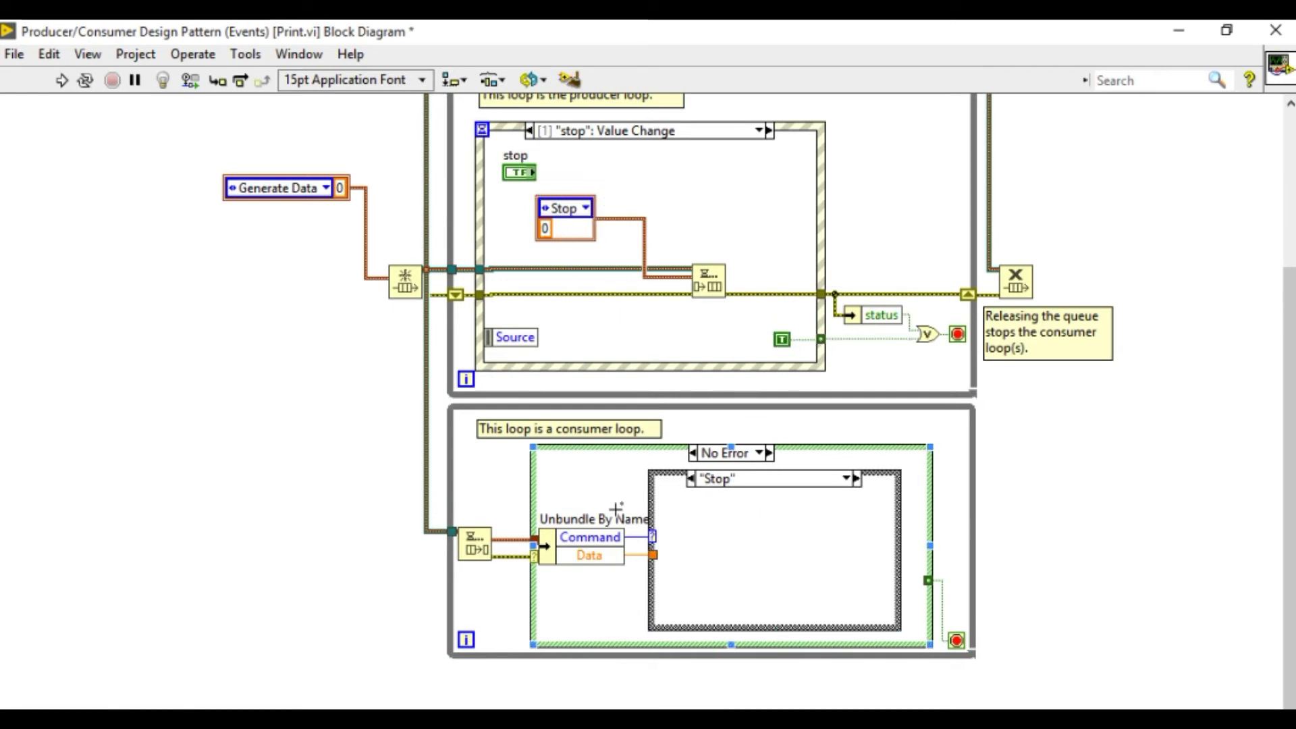
- Place a True constant in the consumer's Stop case and wire it to the loop's stop terminal
{"action": "key", "text": "ctrl+space"}
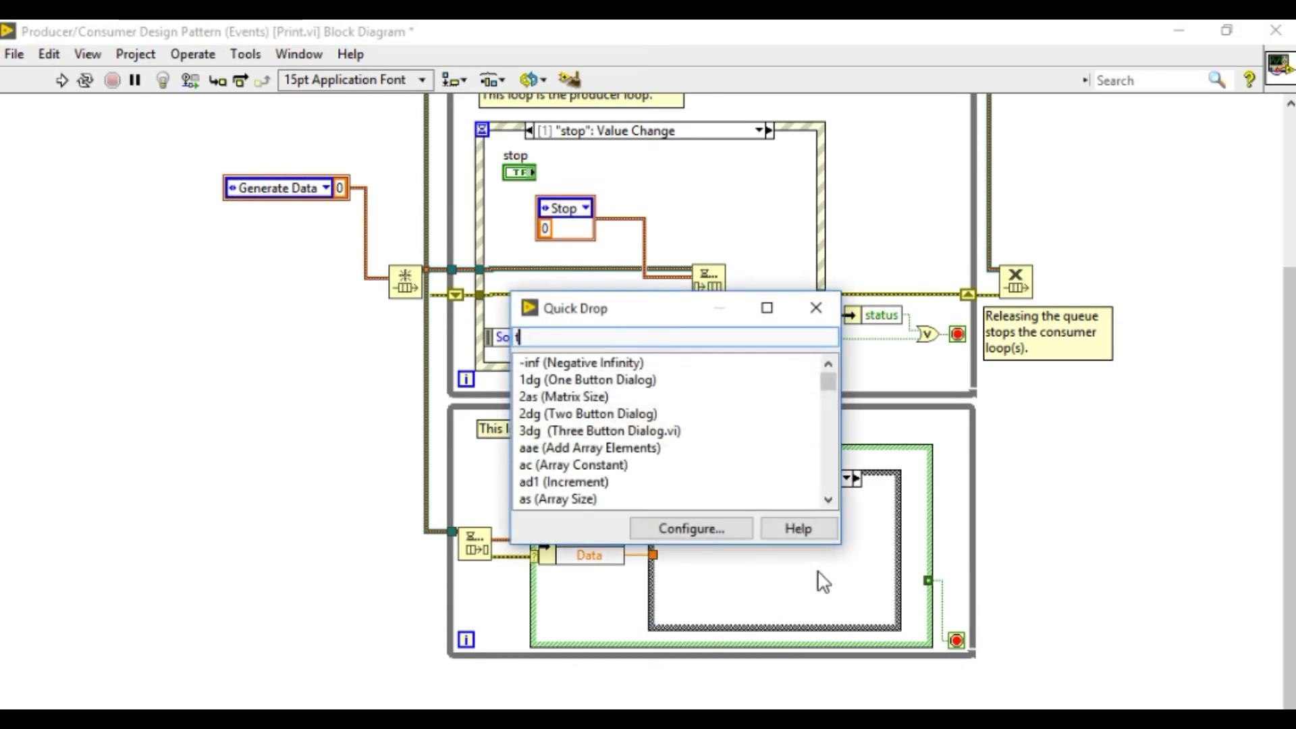
{"action": "type", "text": "true"}
{"action": "key", "text": "Return"}
{"action": "left_click", "coordinate": [835, 573]}
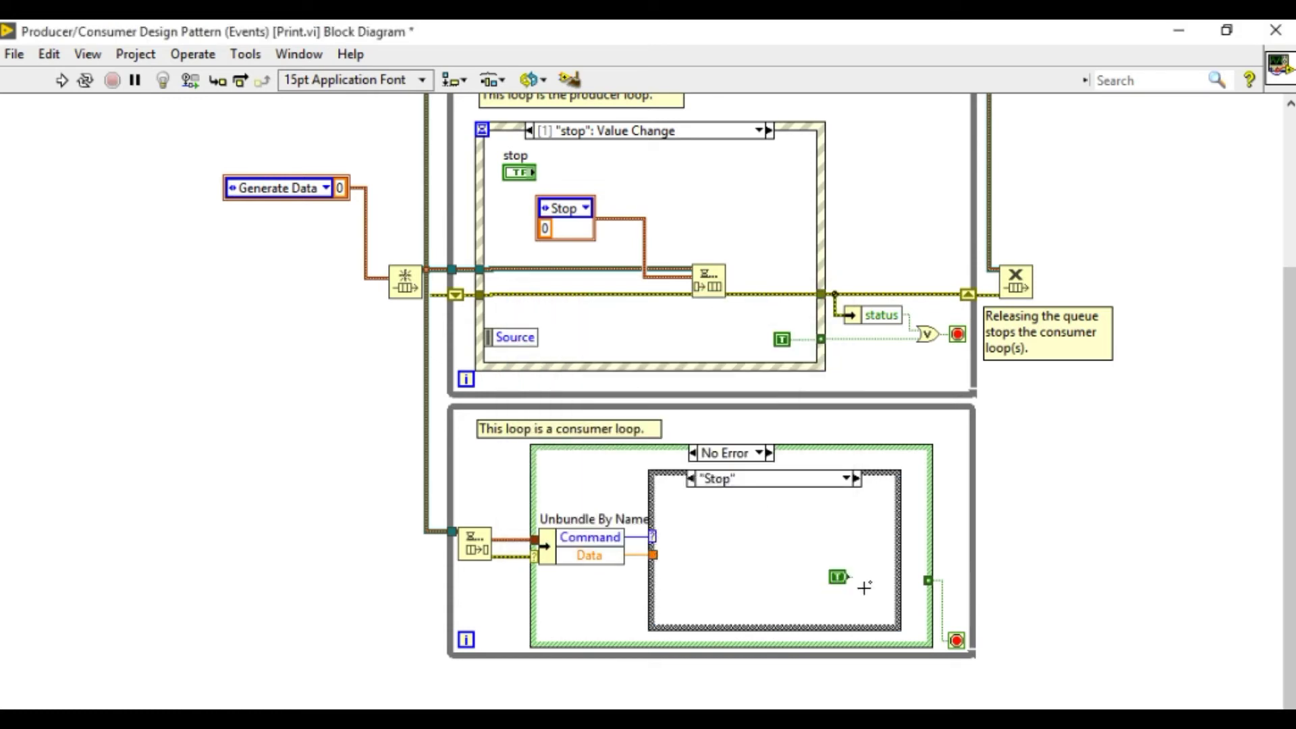
{"action": "left_click", "coordinate": [847, 577]}
{"action": "left_click", "coordinate": [929, 580]}
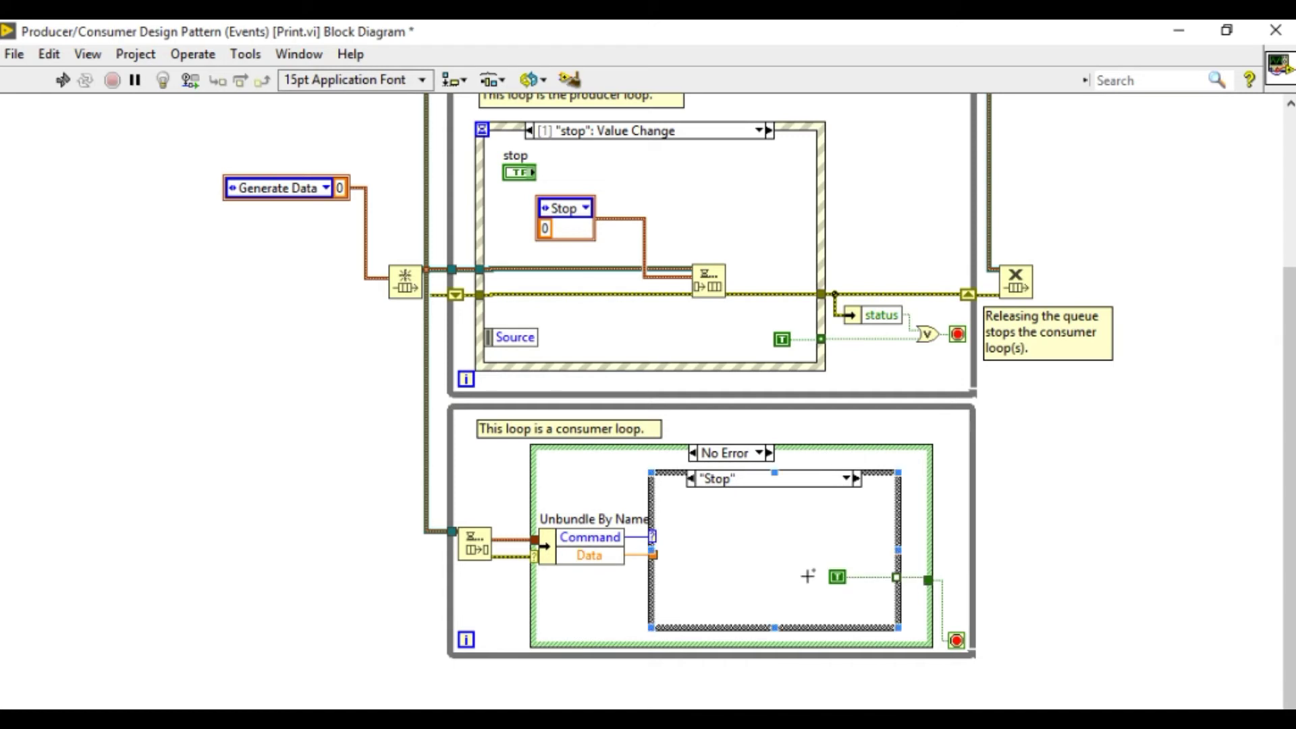
{"action": "left_click_drag", "start_coordinate": [806, 563], "coordinate": [905, 611]}
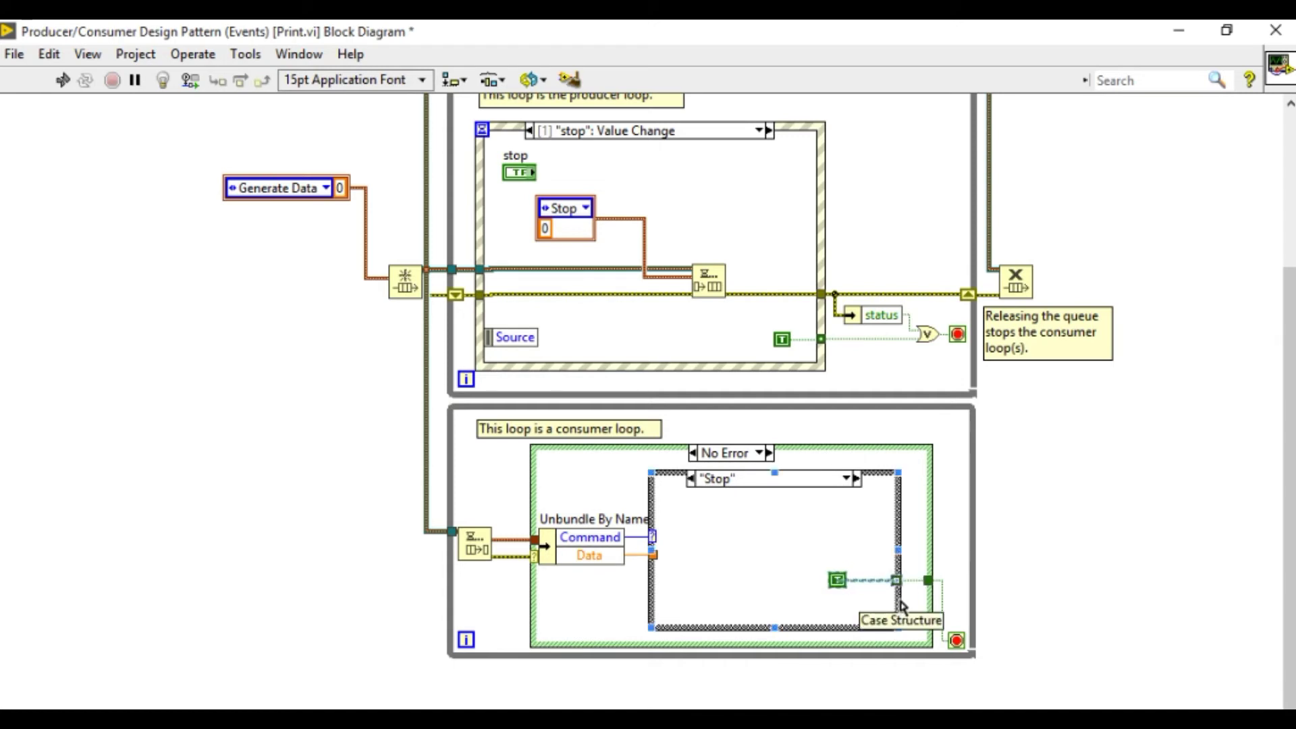
- Set the Stop case's output tunnel to Use Default If Unwired and show the front panel
{"action": "right_click", "coordinate": [896, 579]}
{"action": "left_click", "coordinate": [925, 587]}
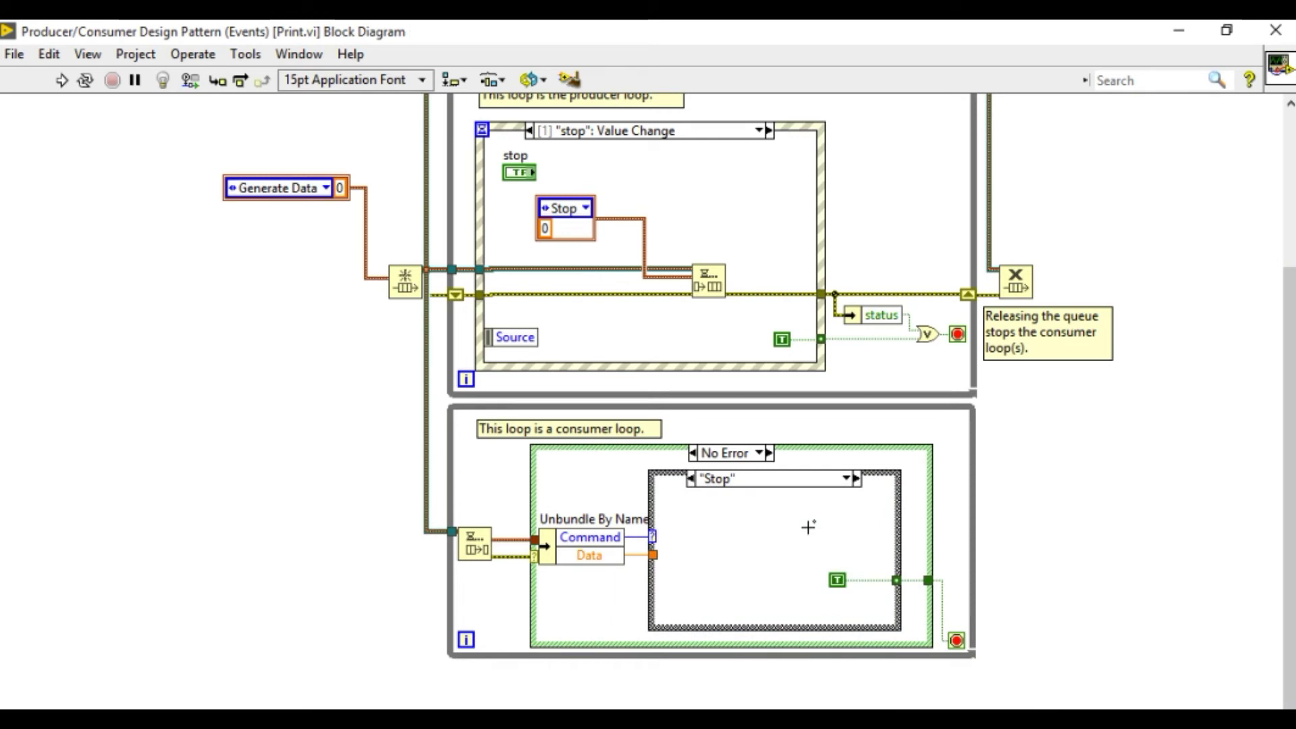
{"action": "key", "text": "ctrl+e"}
{"action": "left_click", "coordinate": [119, 176]}
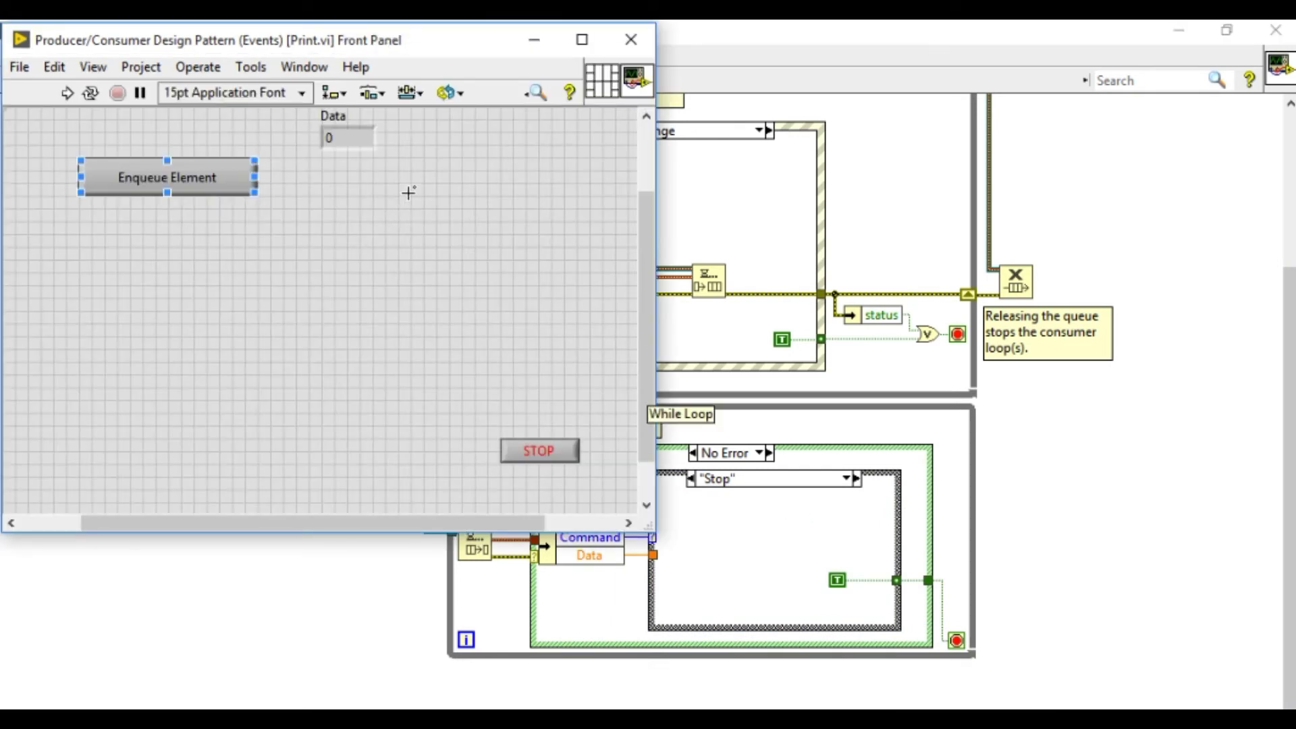
- Move the Data indicator down beside STOP and place Enqueue Element above it
{"action": "left_click_drag", "start_coordinate": [408, 193], "coordinate": [397, 456]}
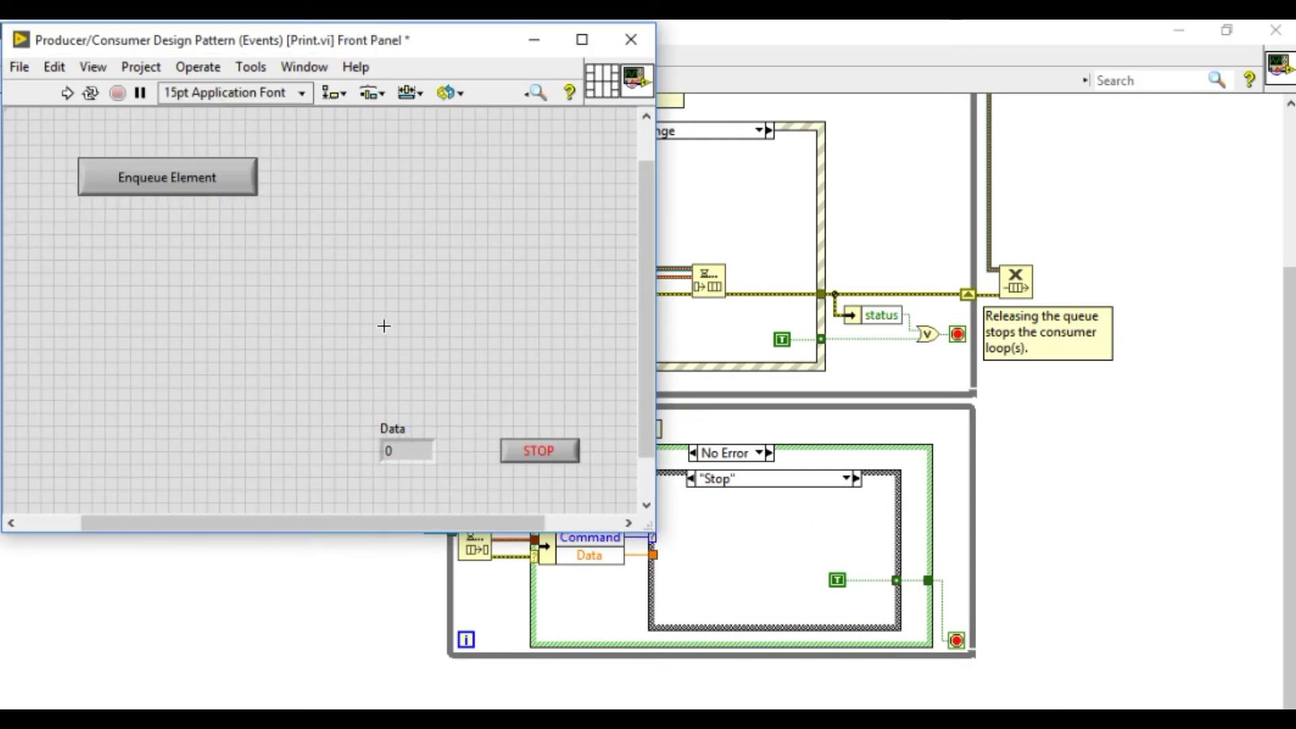
{"action": "left_click", "coordinate": [182, 179]}
{"action": "left_click_drag", "start_coordinate": [182, 179], "coordinate": [476, 358]}
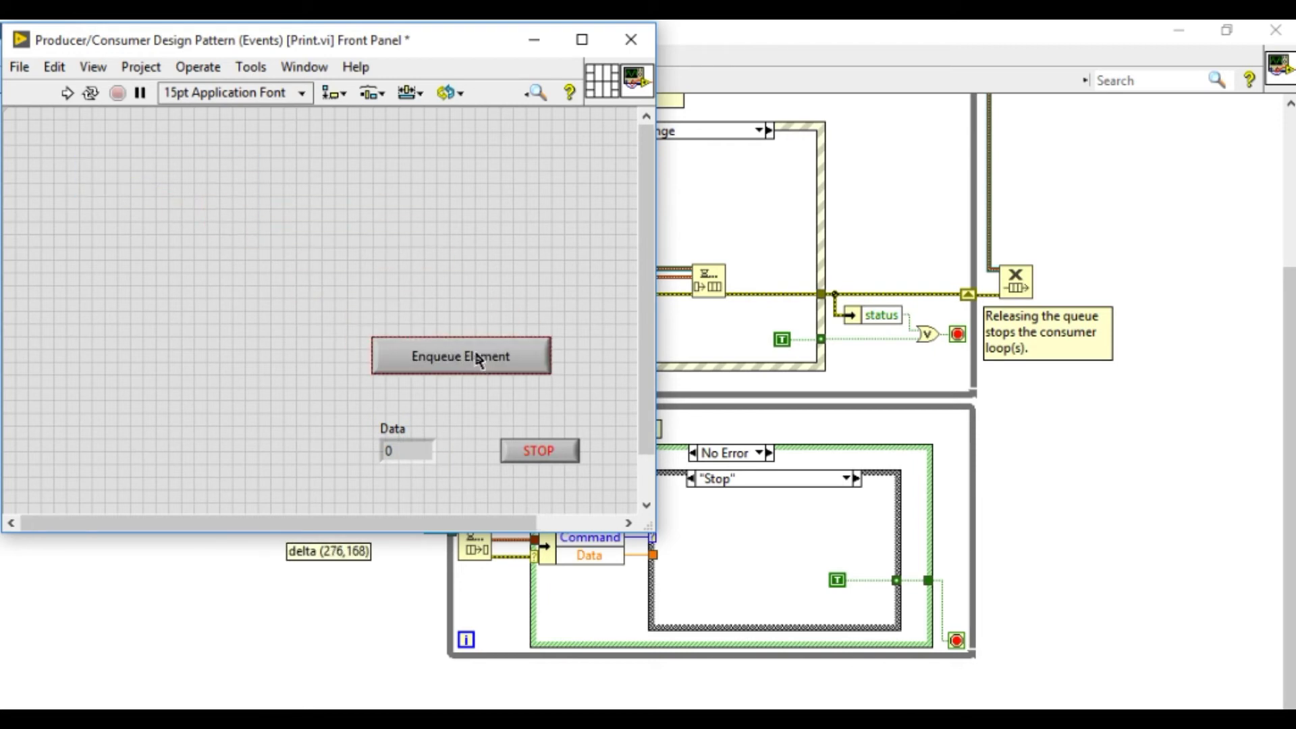
{"action": "left_click", "coordinate": [347, 255]}
- Run the VI, enqueue six Data values, stop it, then shrink the panel window around the controls
{"action": "left_click", "coordinate": [67, 93]}
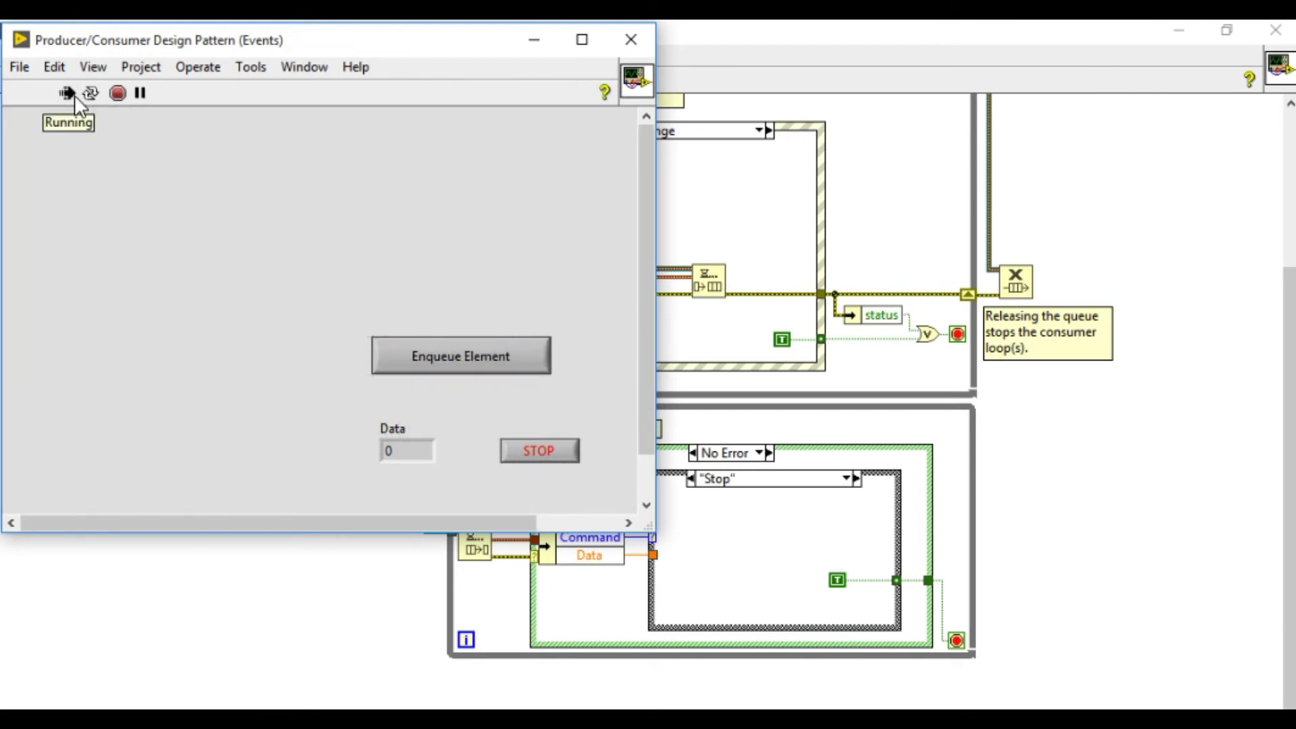
{"action": "left_click", "coordinate": [450, 358]}
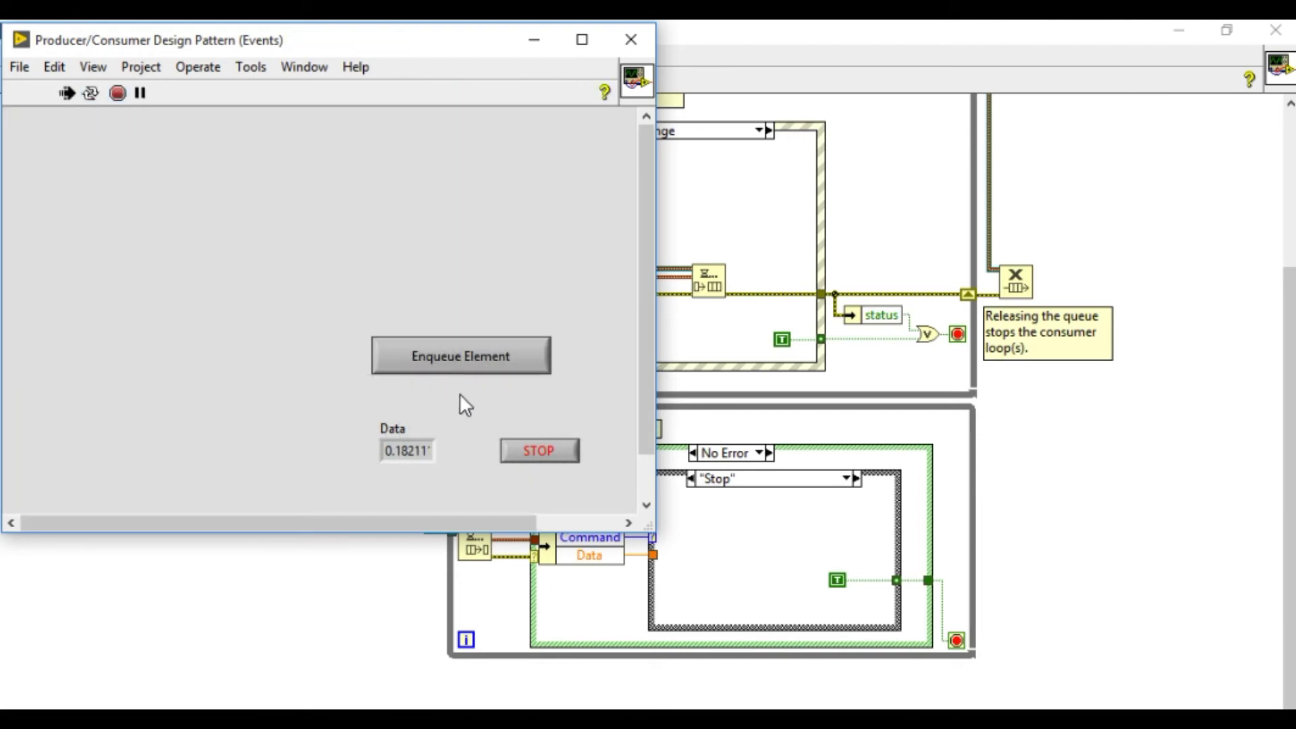
{"action": "left_click", "coordinate": [461, 358]}
{"action": "left_click", "coordinate": [461, 359]}
{"action": "left_click", "coordinate": [460, 359]}
{"action": "left_click", "coordinate": [460, 359]}
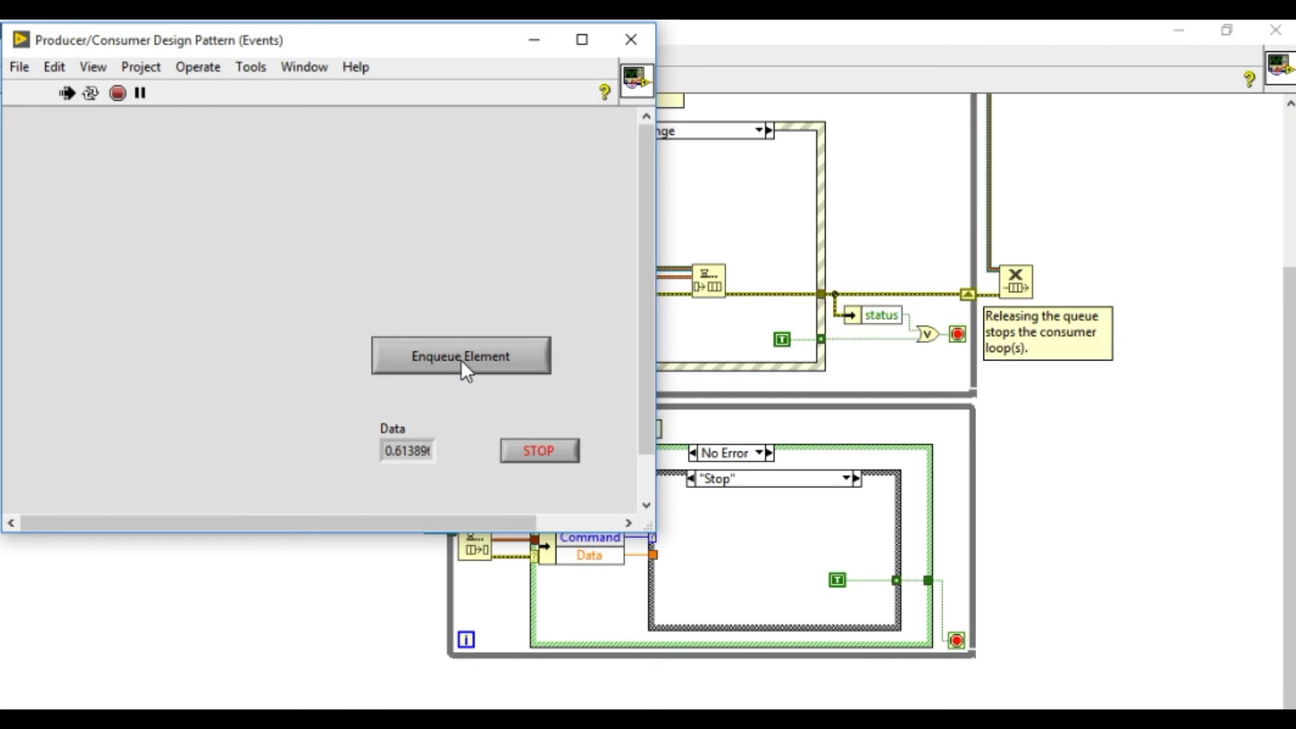
{"action": "left_click", "coordinate": [461, 359]}
{"action": "left_click", "coordinate": [529, 449]}
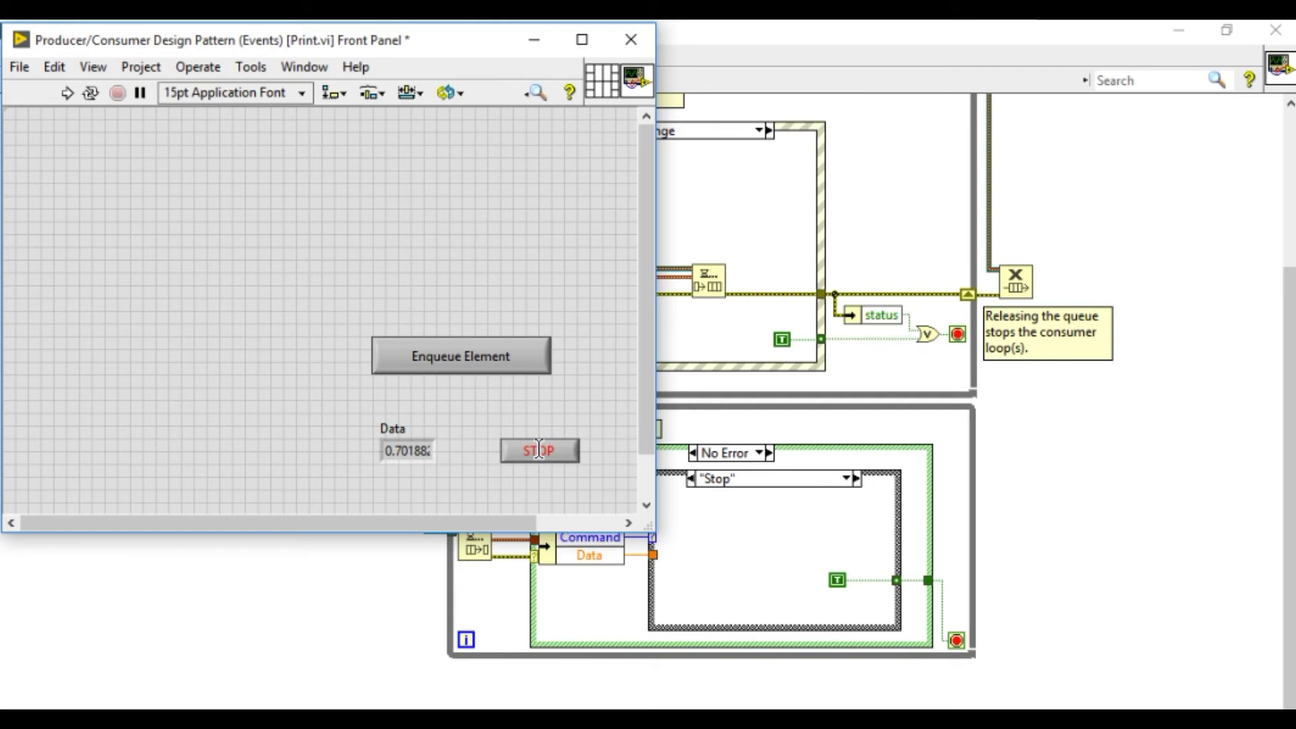
{"action": "left_click_drag", "start_coordinate": [335, 301], "coordinate": [216, 248]}
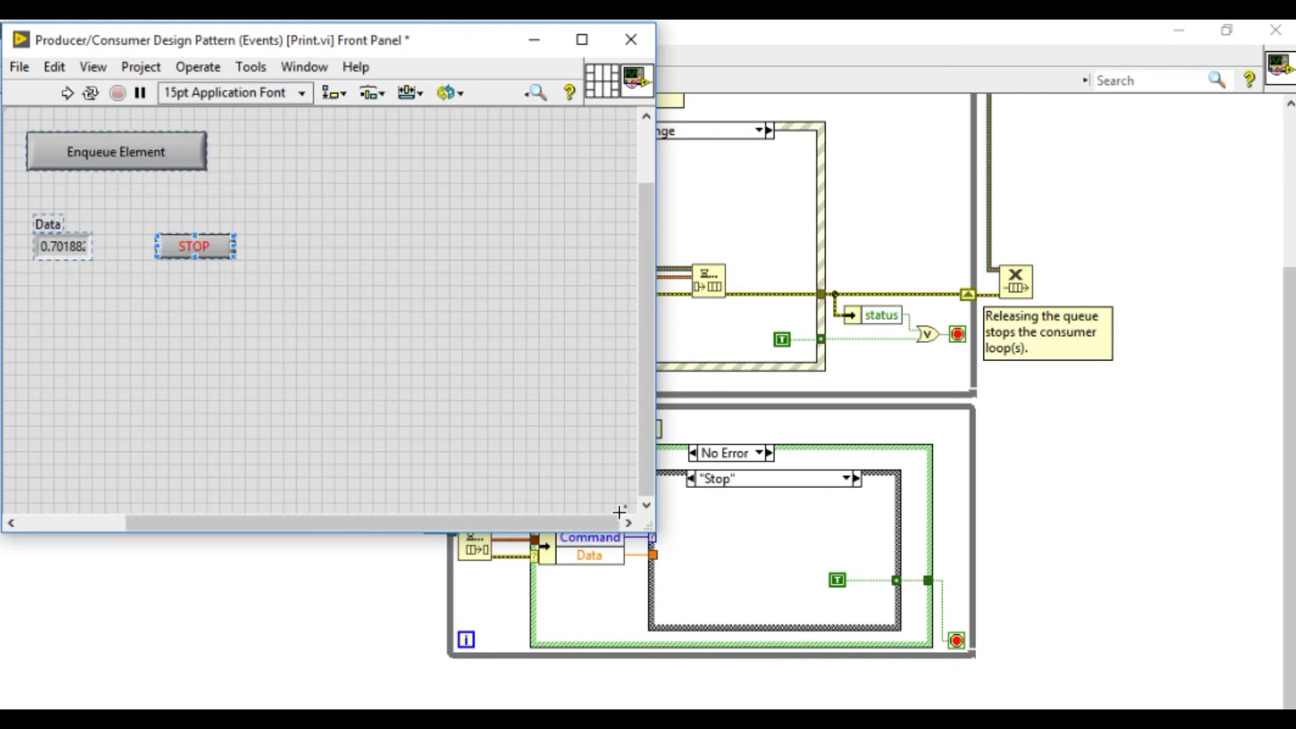
{"action": "left_click_drag", "start_coordinate": [652, 529], "coordinate": [297, 308]}
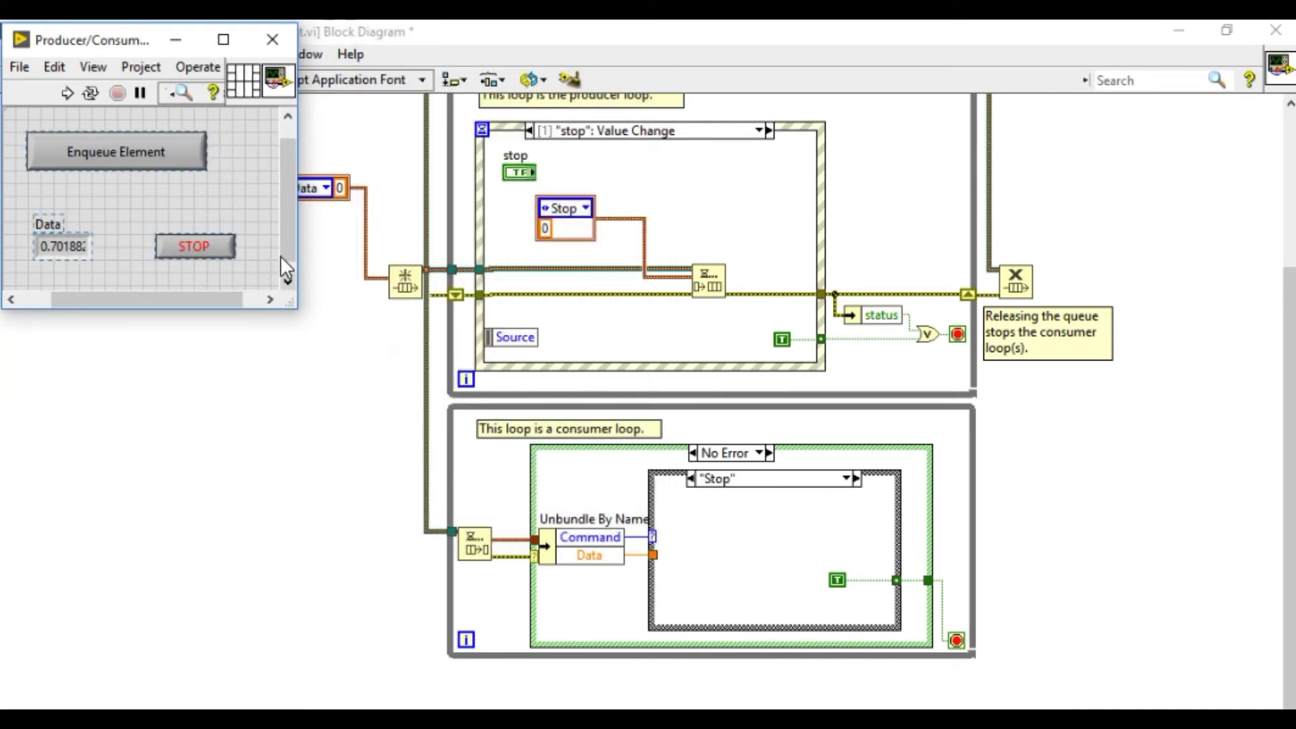
- Nudge the STOP button left toward the Data indicator
{"action": "left_click", "coordinate": [281, 255]}
{"action": "left_click_drag", "start_coordinate": [187, 247], "coordinate": [150, 248]}
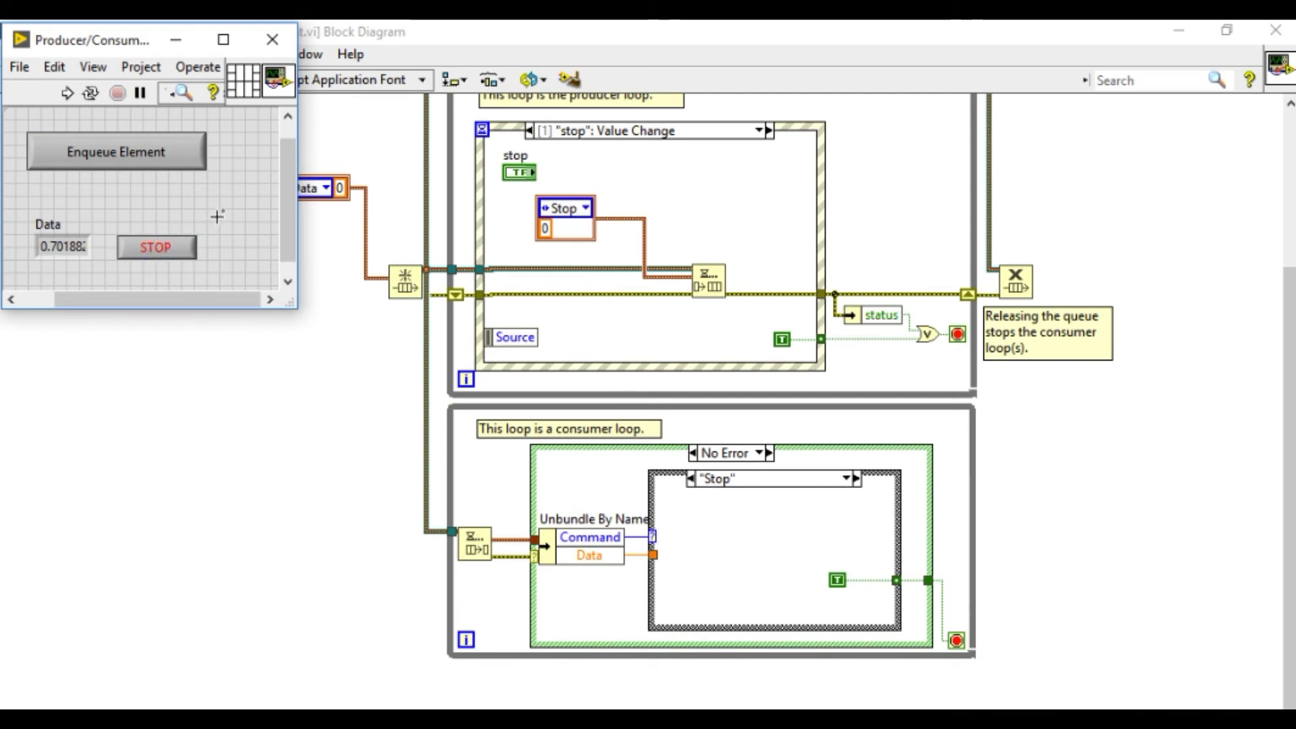
{"action": "left_click", "coordinate": [169, 159]}
- Browse the File, Edit and View menus, then return to the block diagram and front panel
{"action": "left_click", "coordinate": [19, 64]}
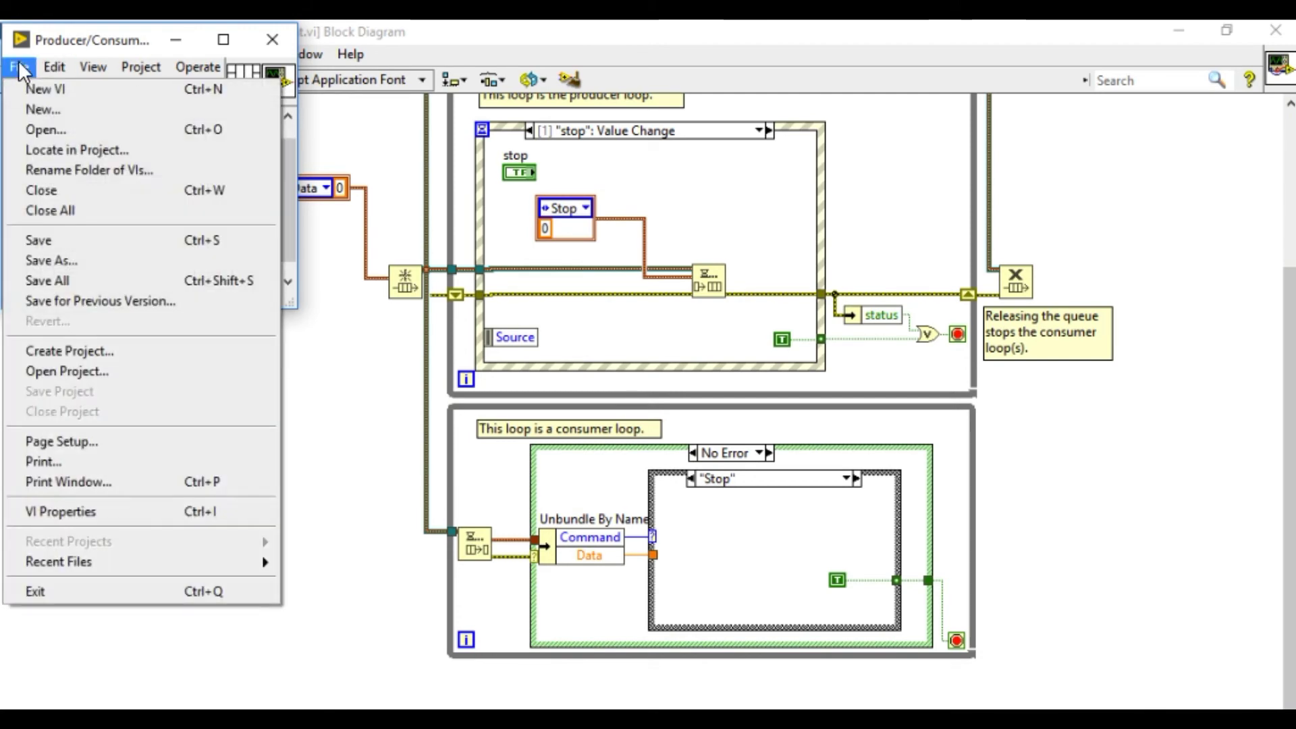
{"action": "left_click", "coordinate": [54, 66]}
{"action": "mouse_move", "coordinate": [93, 66]}
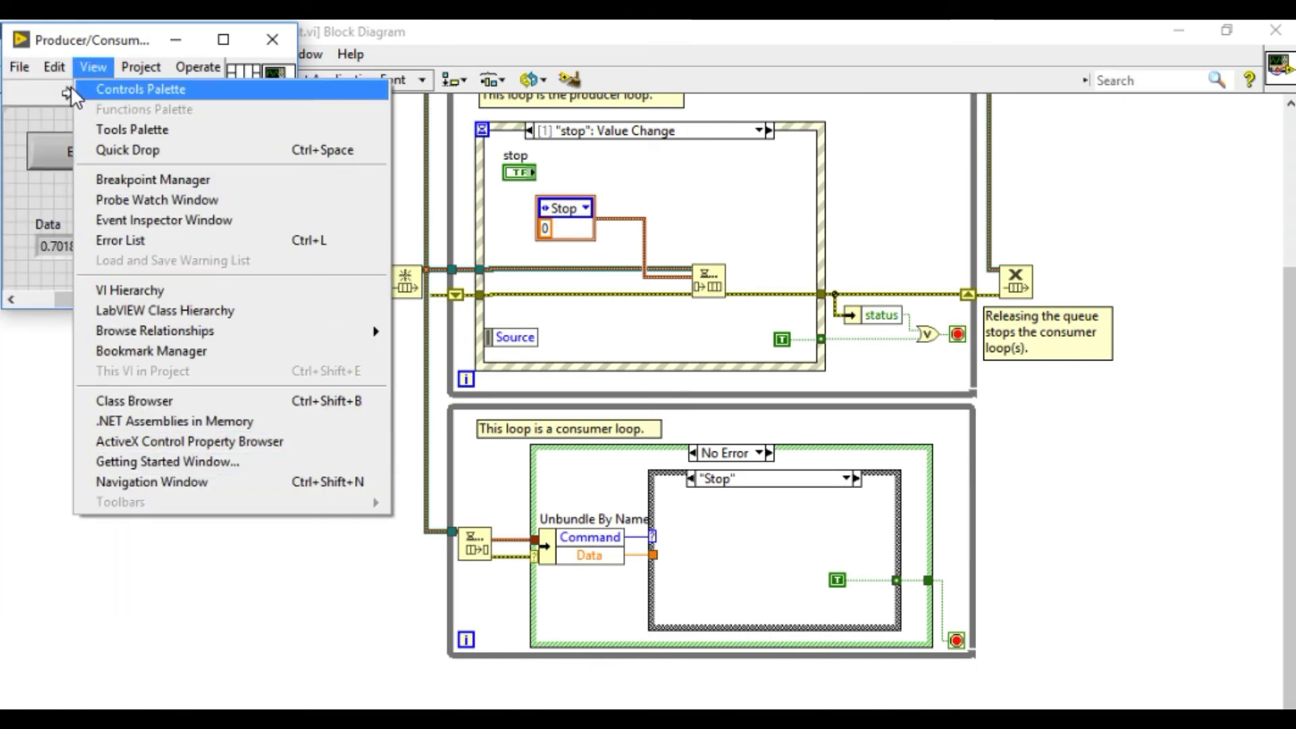
{"action": "left_click", "coordinate": [356, 457]}
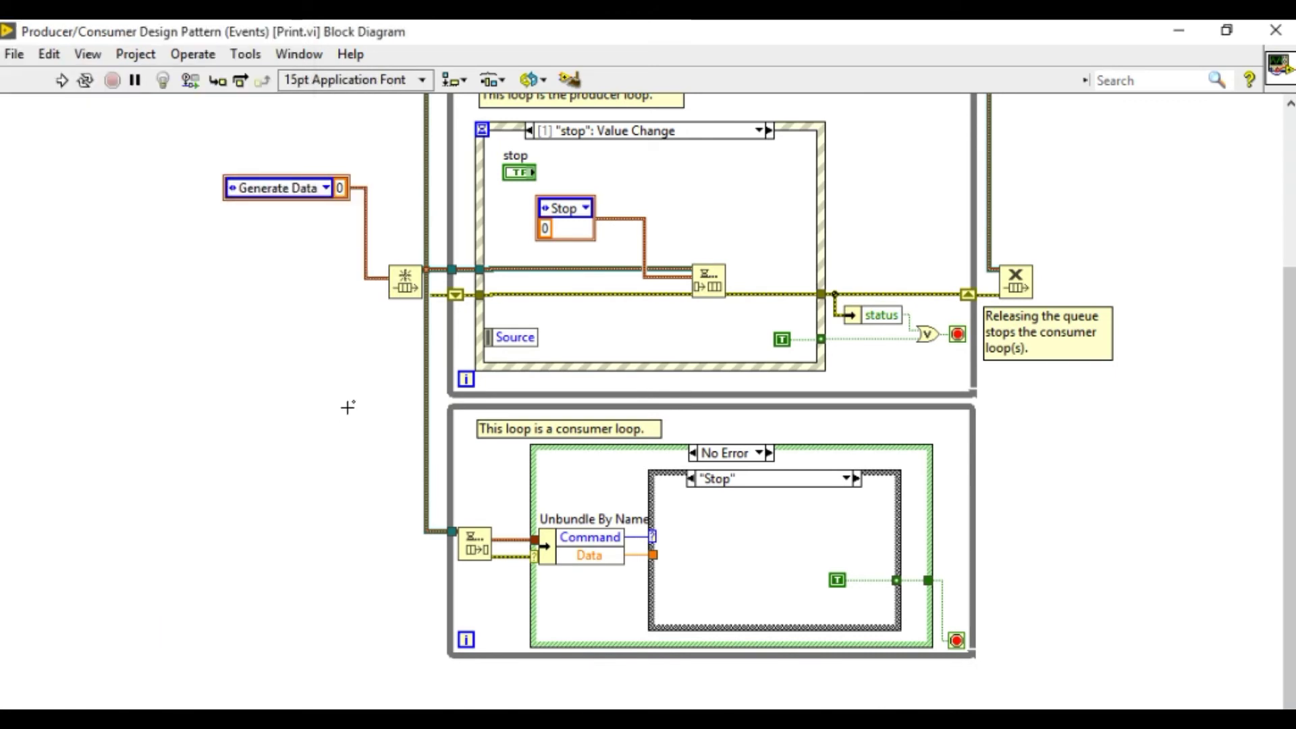
{"action": "key", "text": "ctrl+e"}
- Start File > Print for Print.vi with icon, description, panel and diagram as content
{"action": "left_click", "coordinate": [16, 70]}
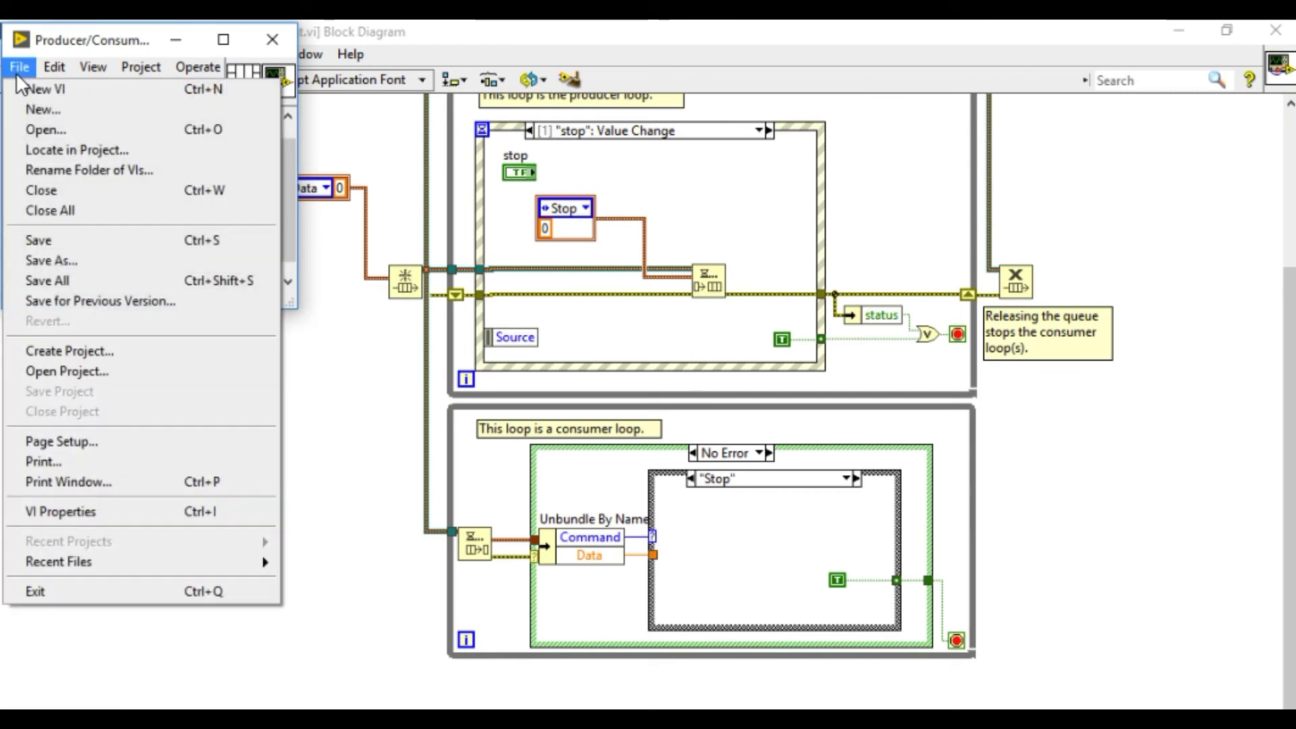
{"action": "left_click", "coordinate": [63, 461]}
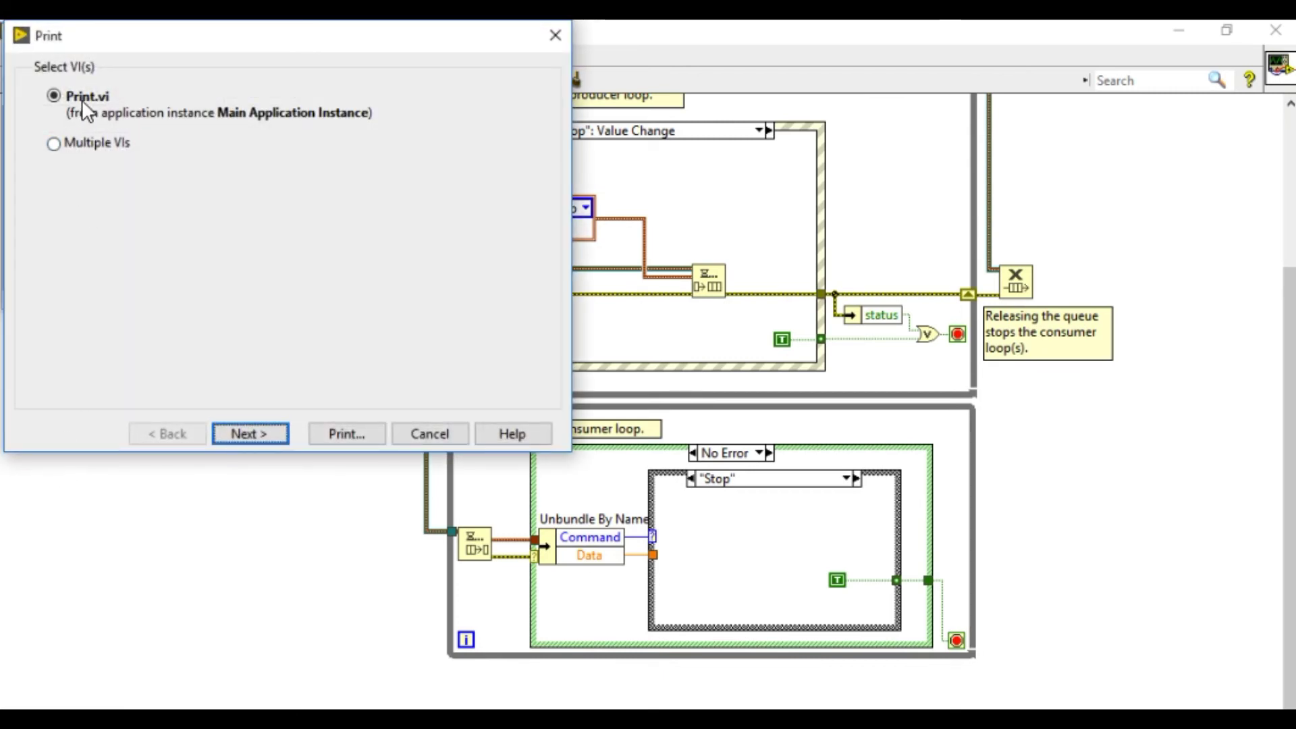
{"action": "left_click", "coordinate": [245, 433]}
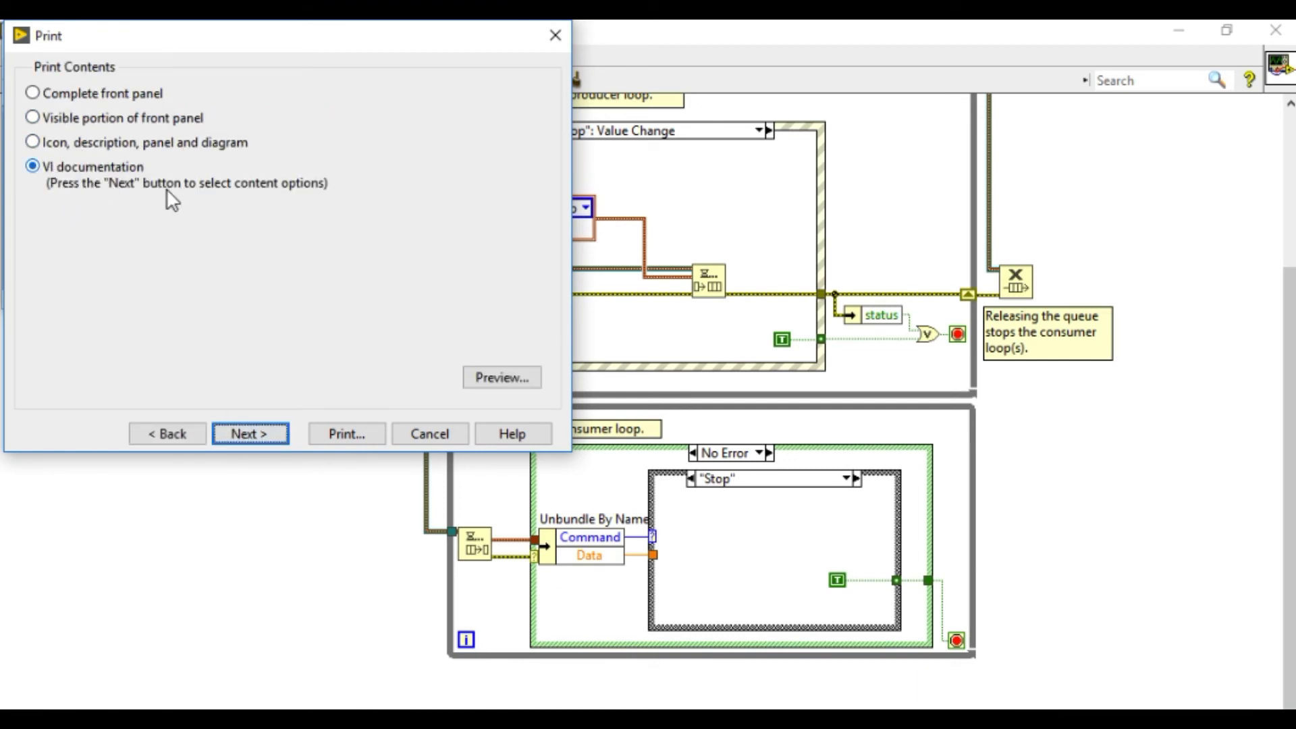
{"action": "left_click", "coordinate": [37, 143]}
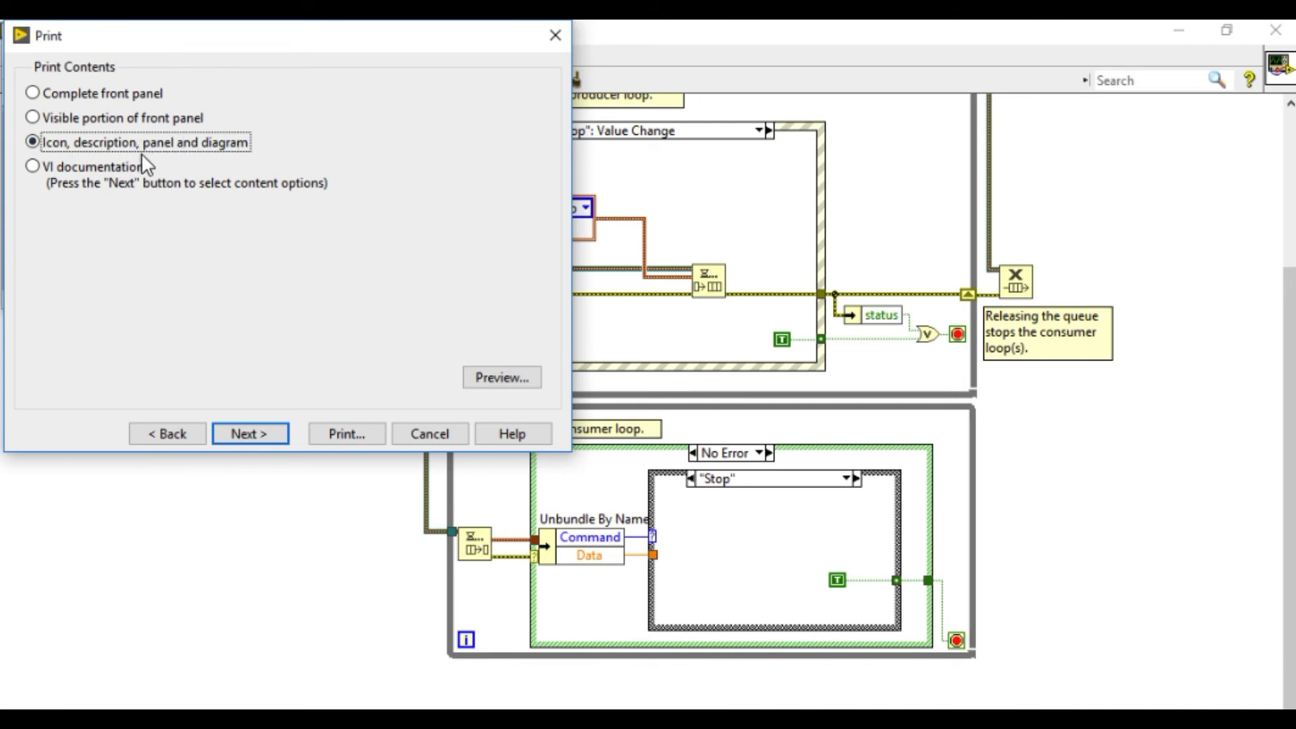
{"action": "left_click", "coordinate": [243, 435]}
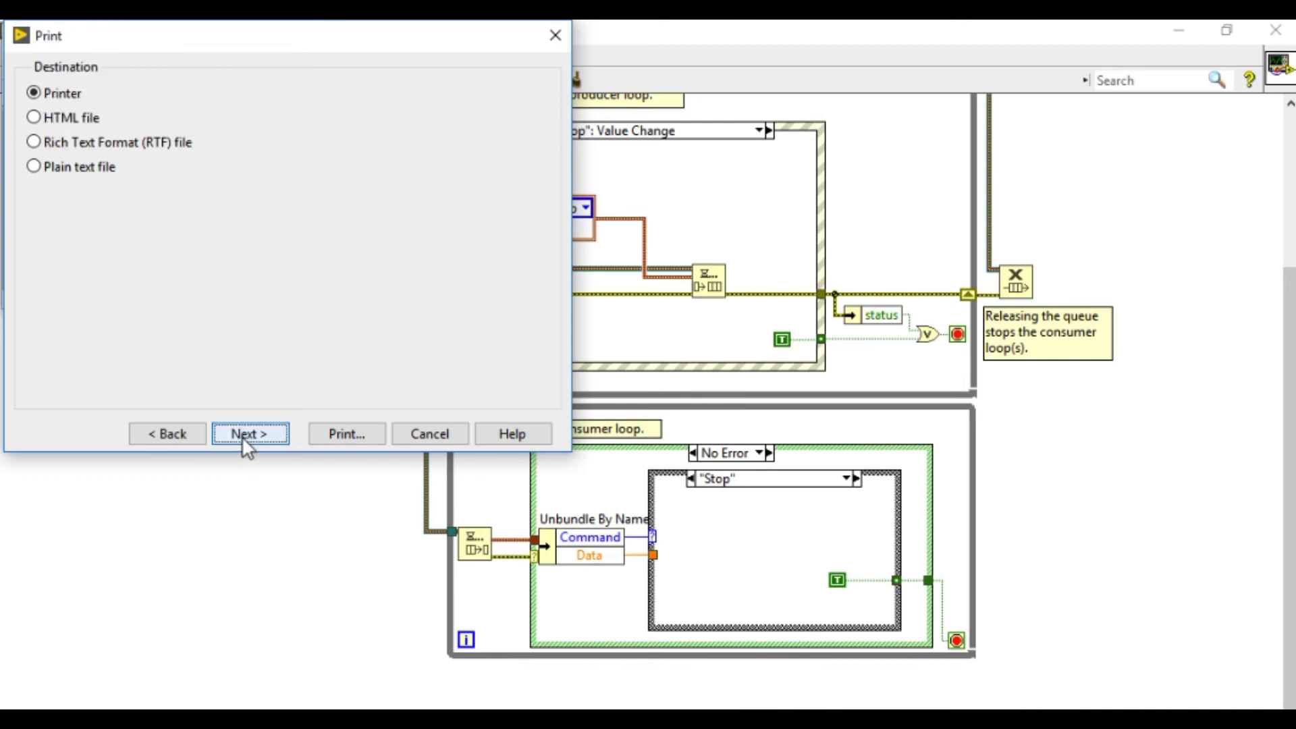
- Output to an RTF file at True color (24 bit) depth and save it as Print.rtf
{"action": "left_click", "coordinate": [60, 142]}
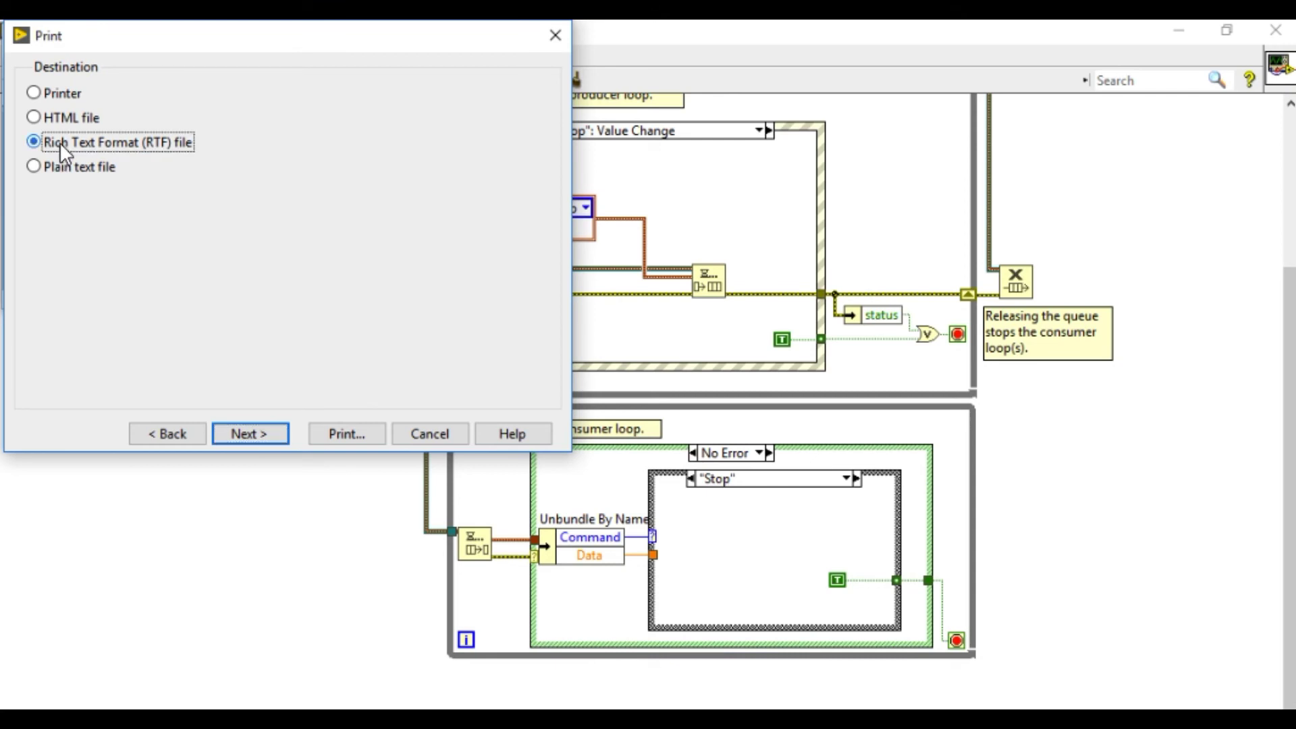
{"action": "left_click", "coordinate": [249, 436]}
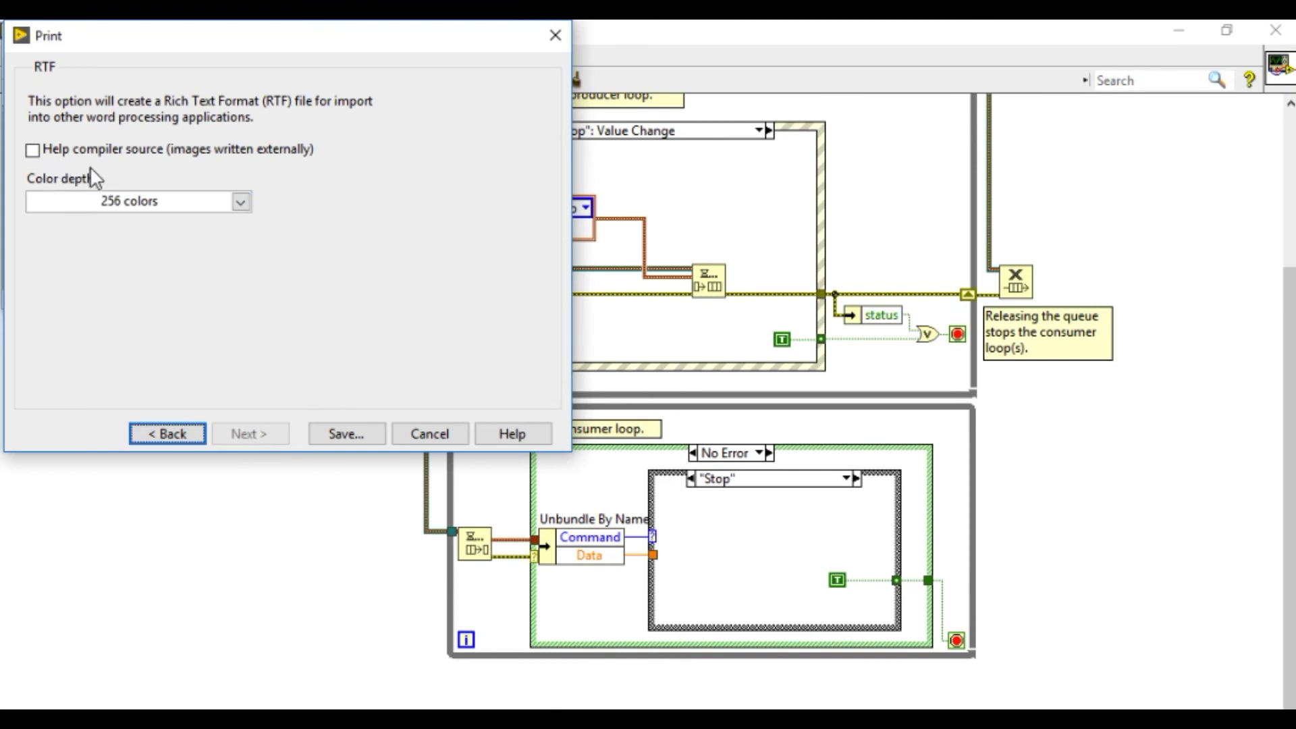
{"action": "left_click", "coordinate": [162, 202]}
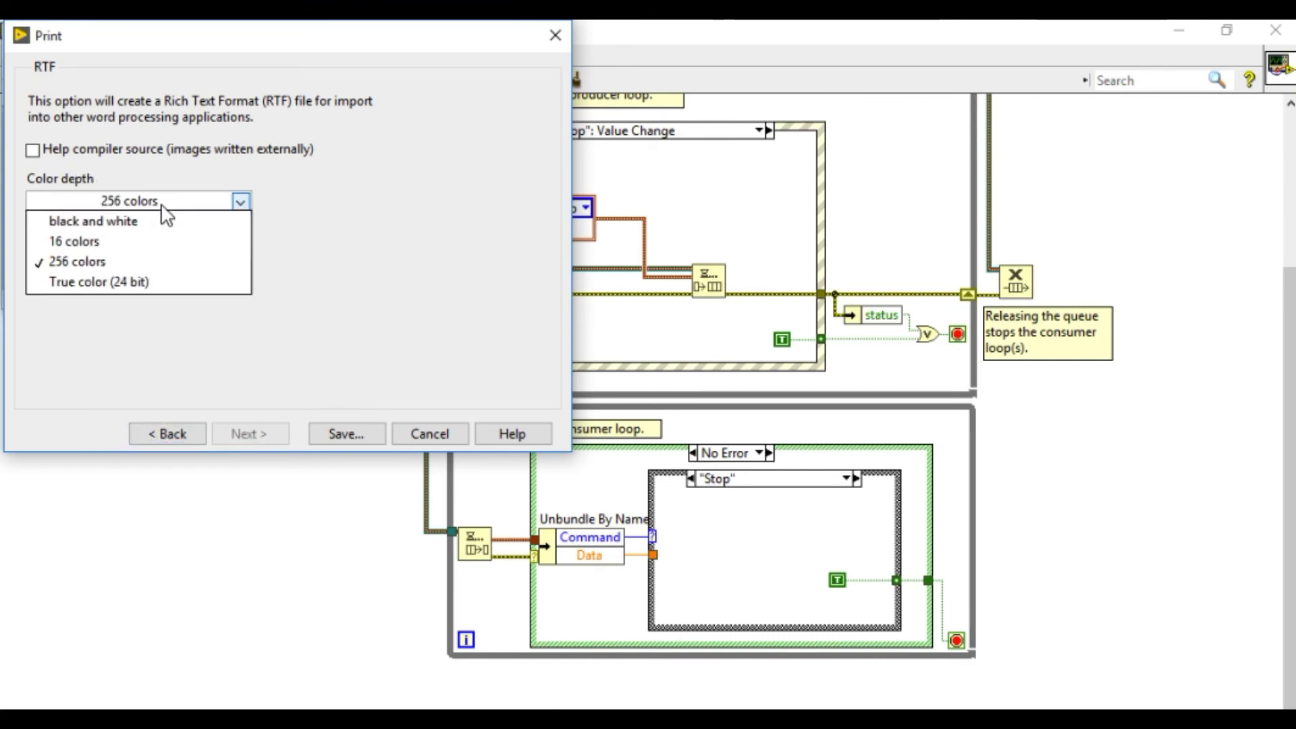
{"action": "left_click", "coordinate": [122, 284]}
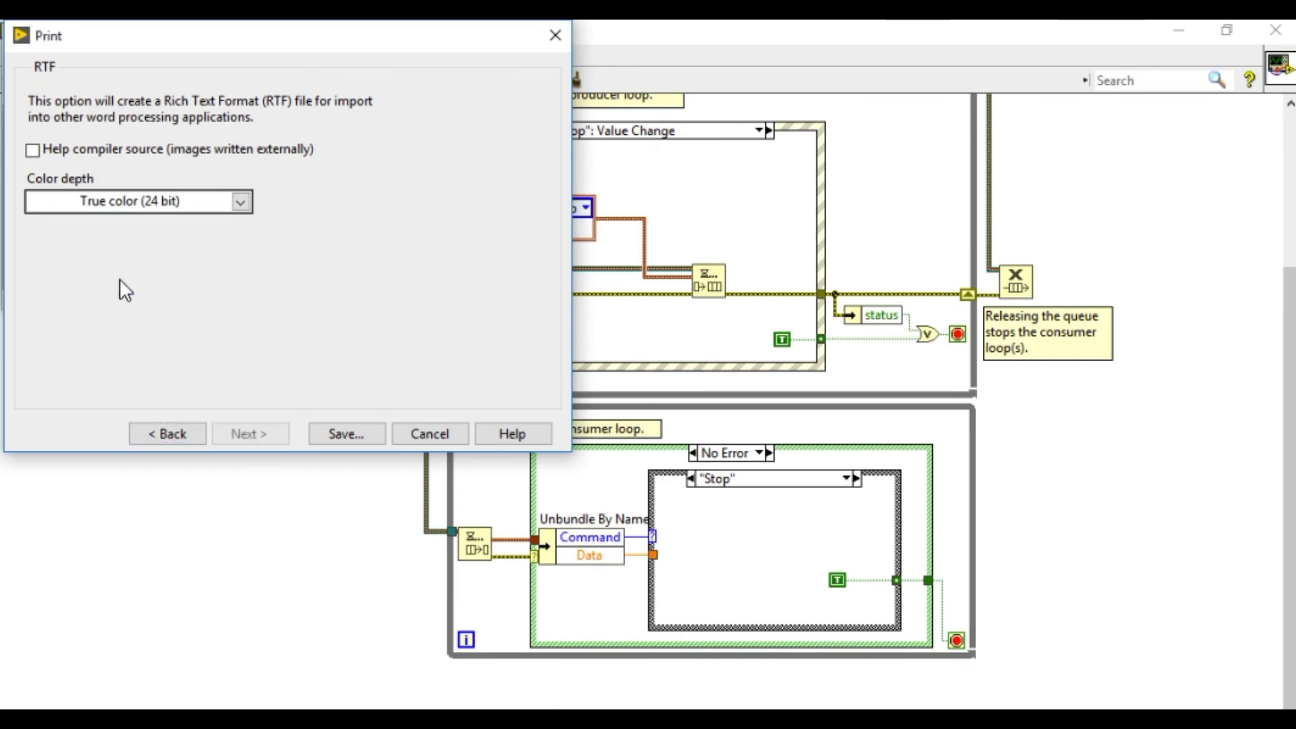
{"action": "left_click", "coordinate": [325, 432]}
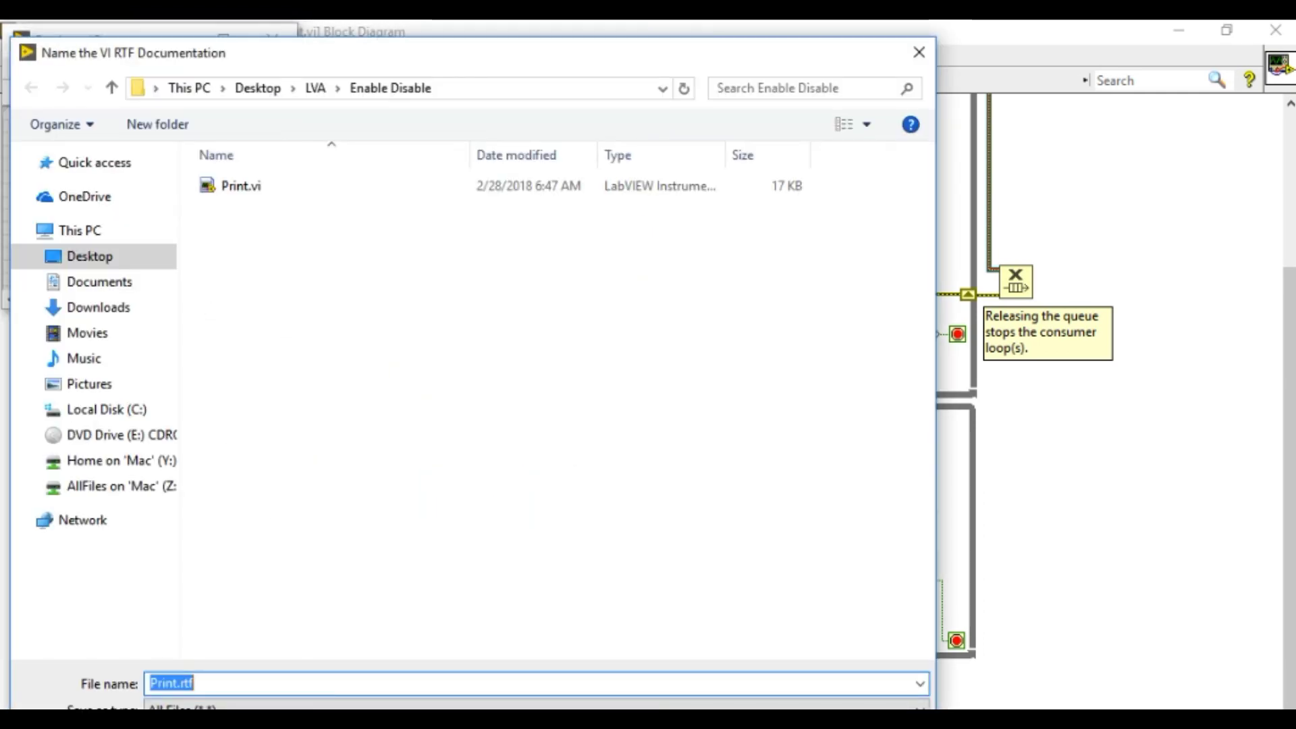
{"action": "left_click", "coordinate": [749, 655]}
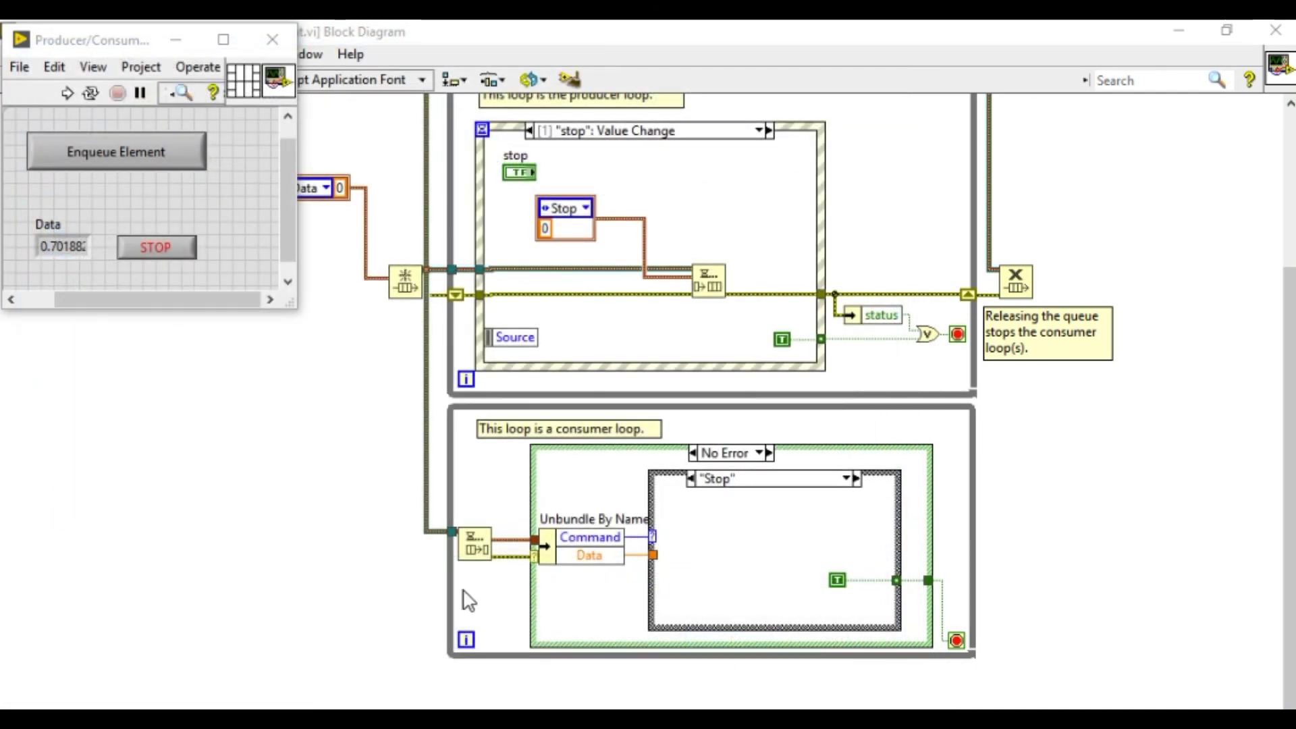
- Open Print.rtf from the Enable Disable folder, with the file type filter set to All Files (*.*)
{"action": "left_click", "coordinate": [201, 140]}
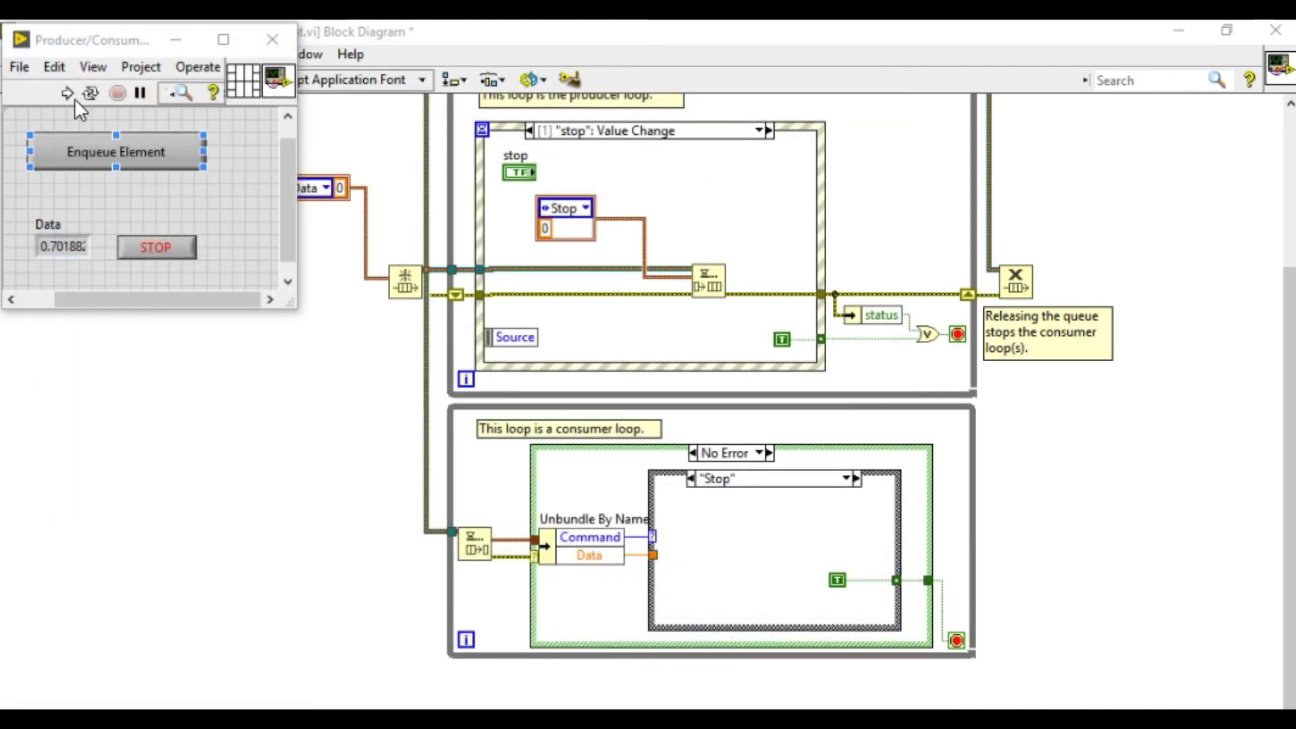
{"action": "left_click", "coordinate": [19, 66]}
{"action": "left_click", "coordinate": [39, 126]}
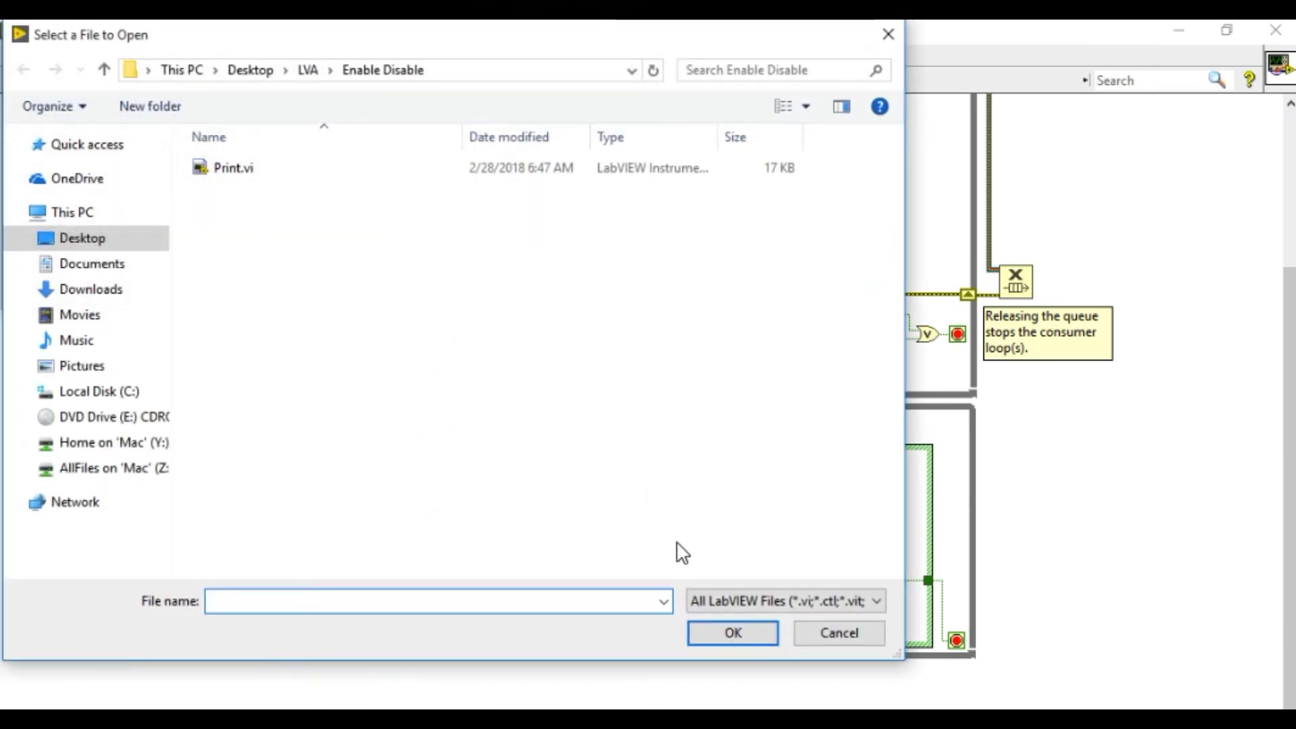
{"action": "left_click", "coordinate": [727, 605]}
{"action": "left_click", "coordinate": [725, 370]}
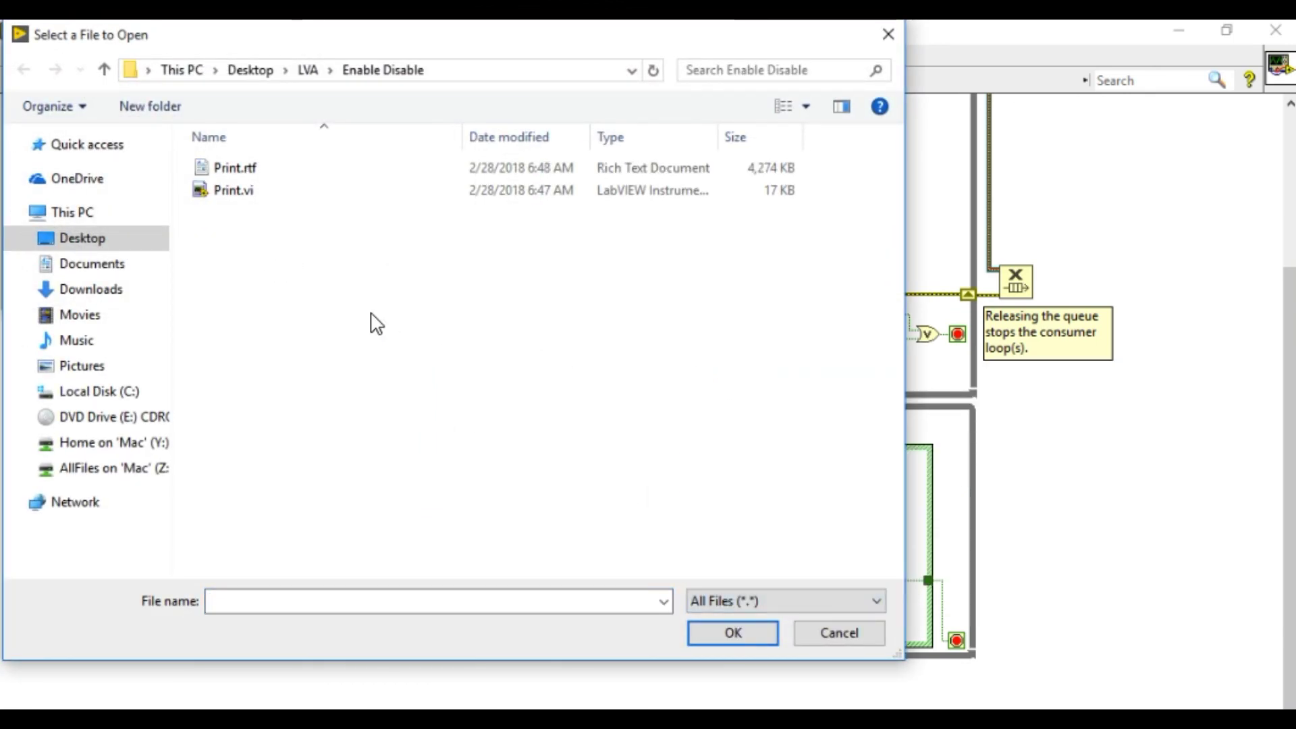
{"action": "double_click", "coordinate": [250, 172]}
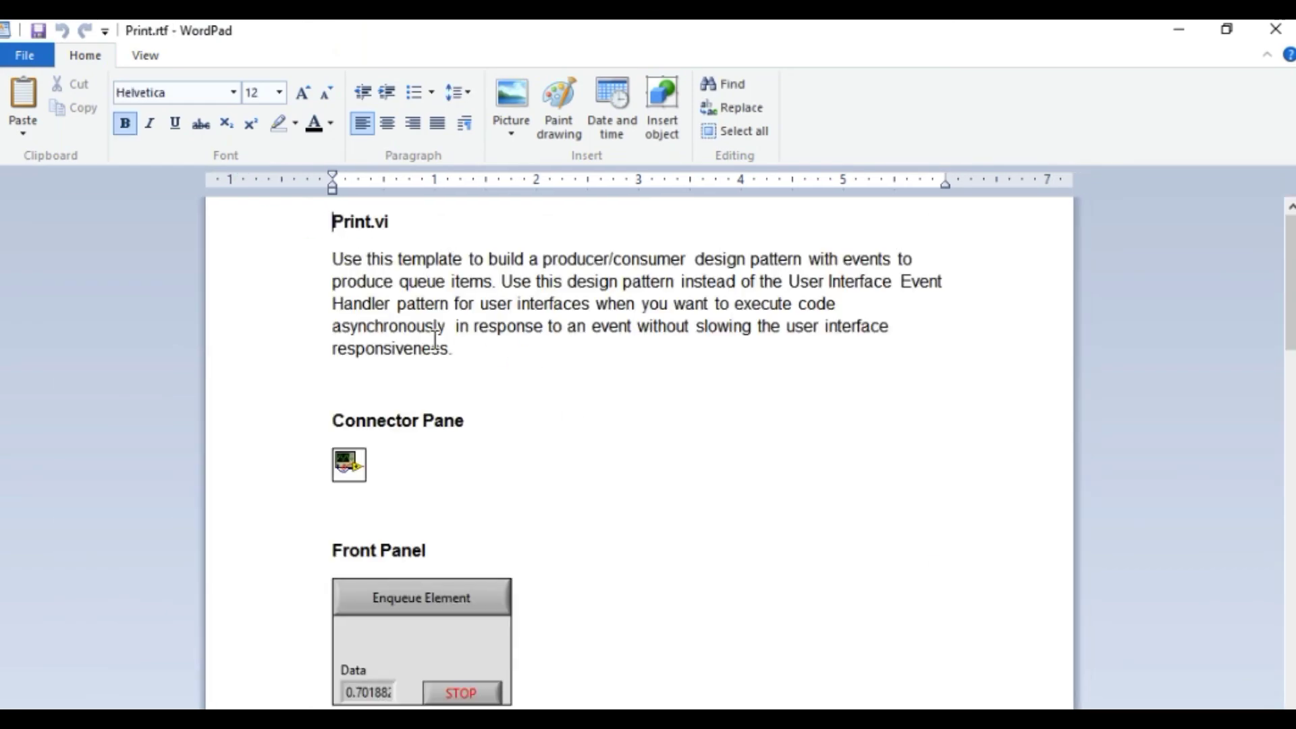
- Drag the Block Diagram picture's corner handle inward so it fits within the WordPad page width
{"action": "scroll", "coordinate": [436, 340], "scroll_direction": "down", "scroll_amount": 6}
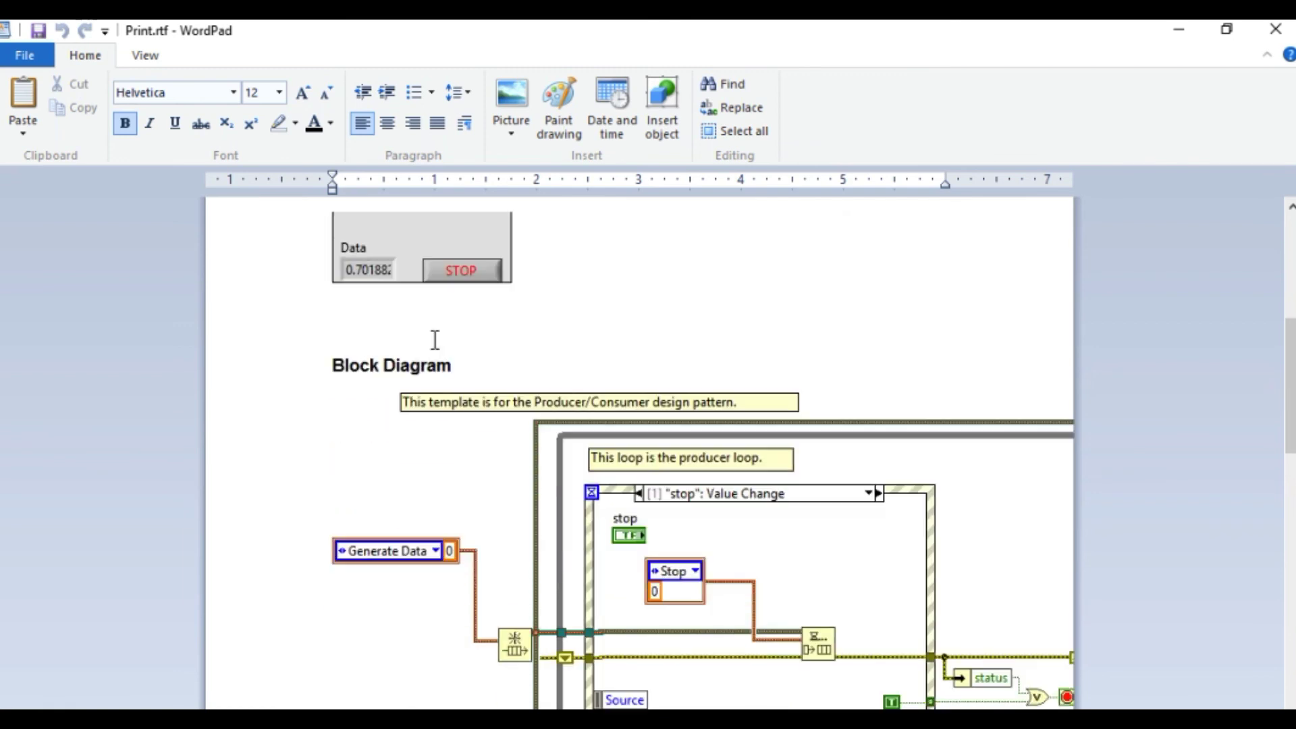
{"action": "scroll", "coordinate": [436, 340], "scroll_direction": "up", "scroll_amount": 4}
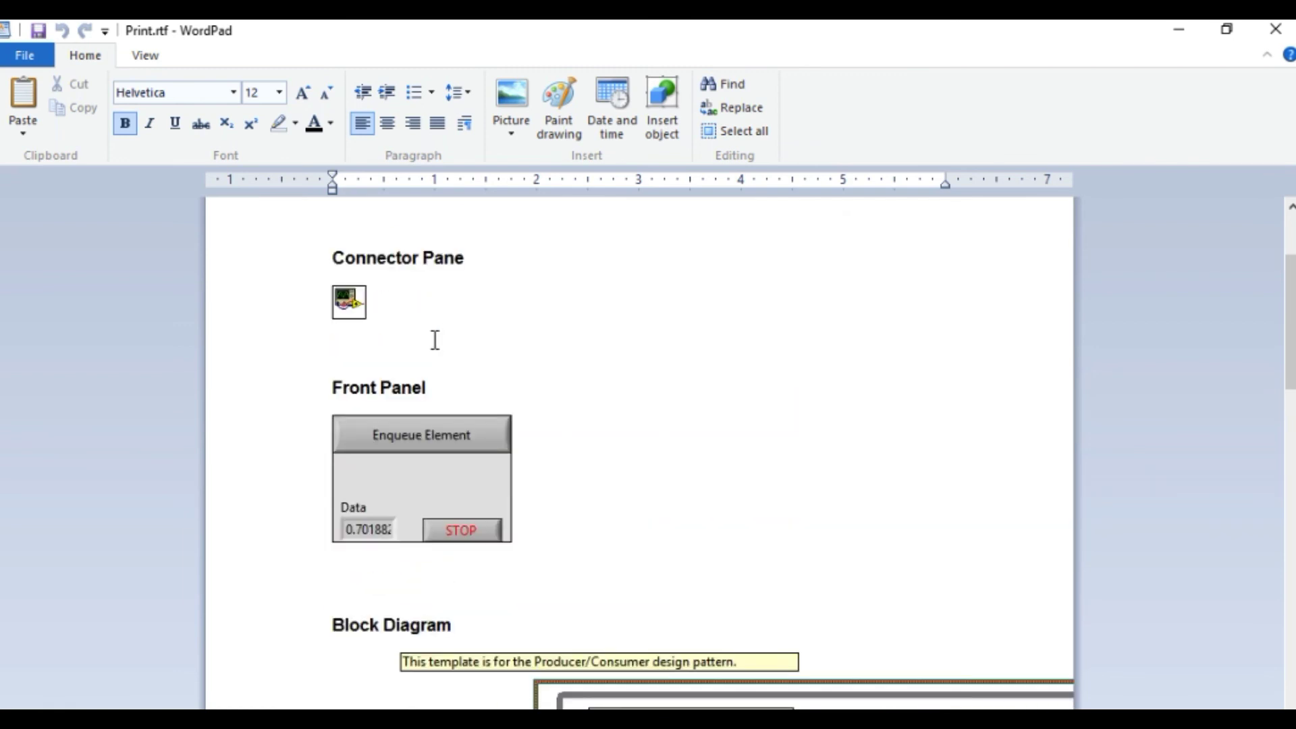
{"action": "scroll", "coordinate": [436, 339], "scroll_direction": "down", "scroll_amount": 8}
{"action": "left_click", "coordinate": [588, 376]}
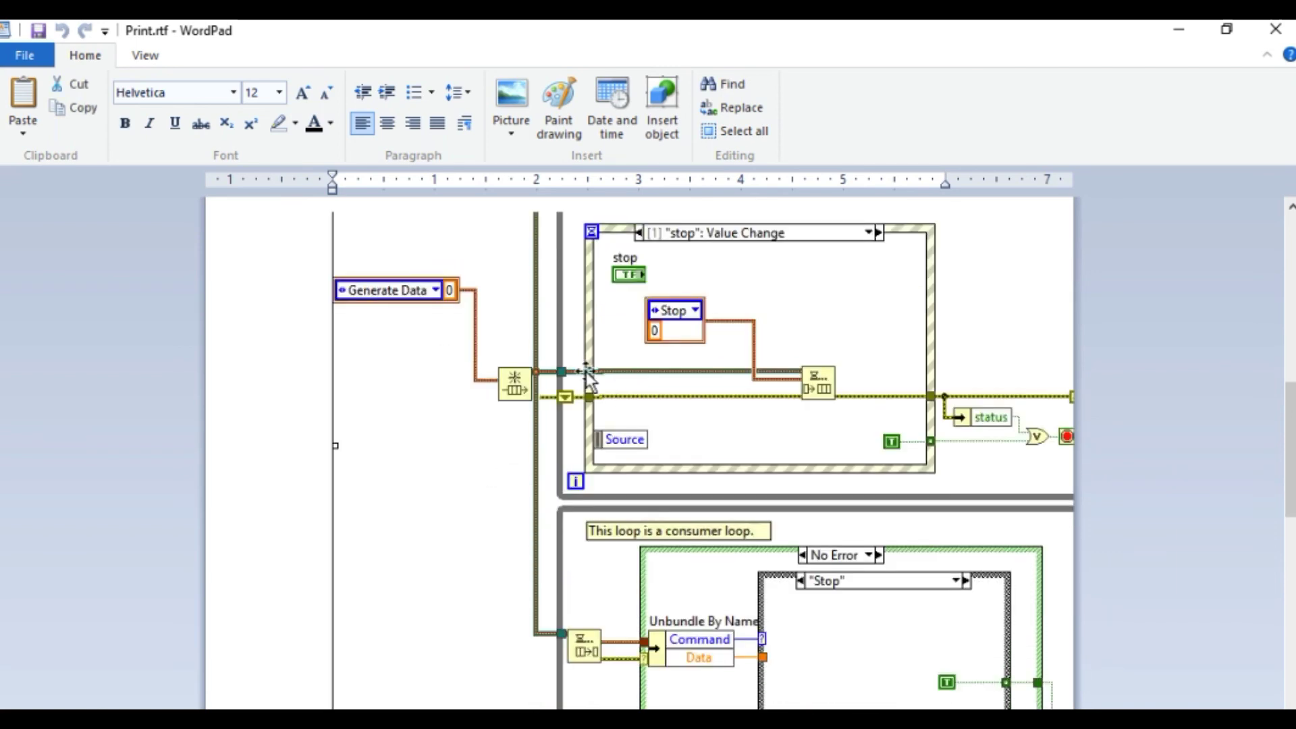
{"action": "scroll", "coordinate": [385, 326], "scroll_direction": "up", "scroll_amount": 6}
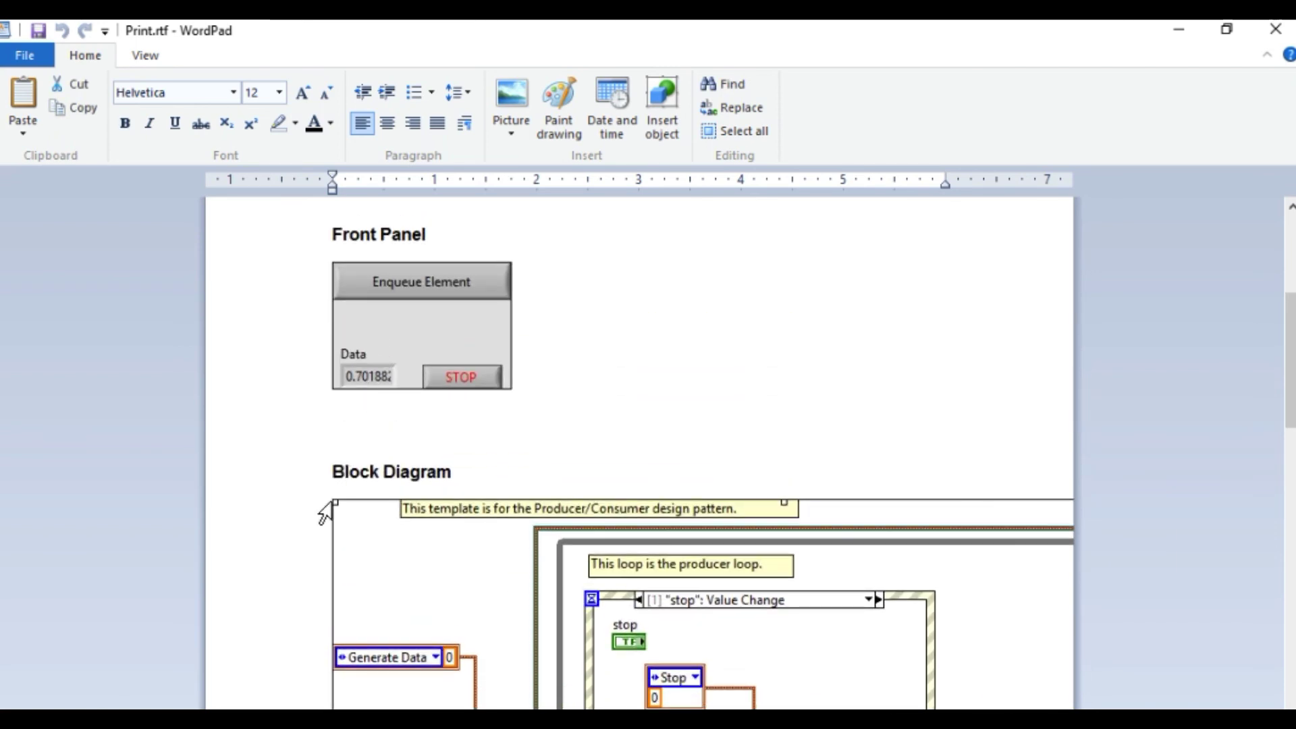
{"action": "left_click_drag", "start_coordinate": [330, 501], "coordinate": [665, 665]}
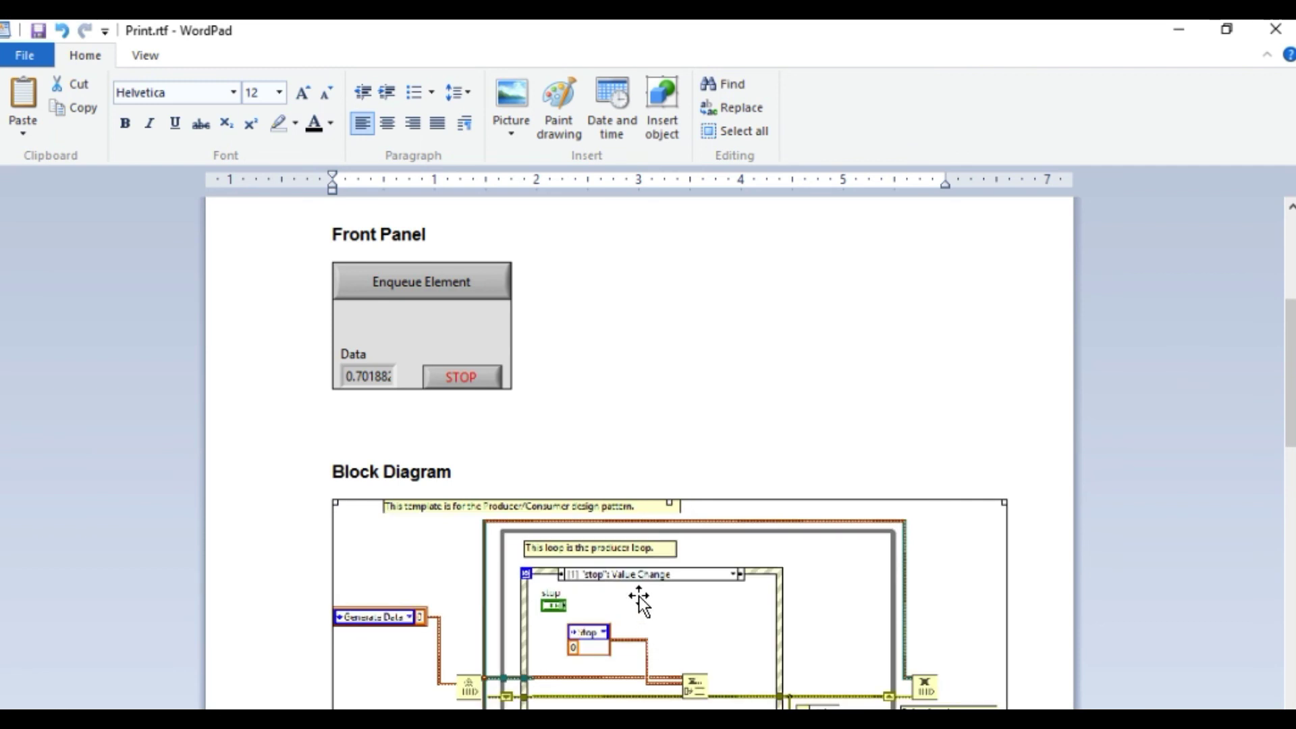
{"action": "scroll", "coordinate": [642, 601], "scroll_direction": "up", "scroll_amount": 3}
{"action": "scroll", "coordinate": [639, 597], "scroll_direction": "down", "scroll_amount": 15}
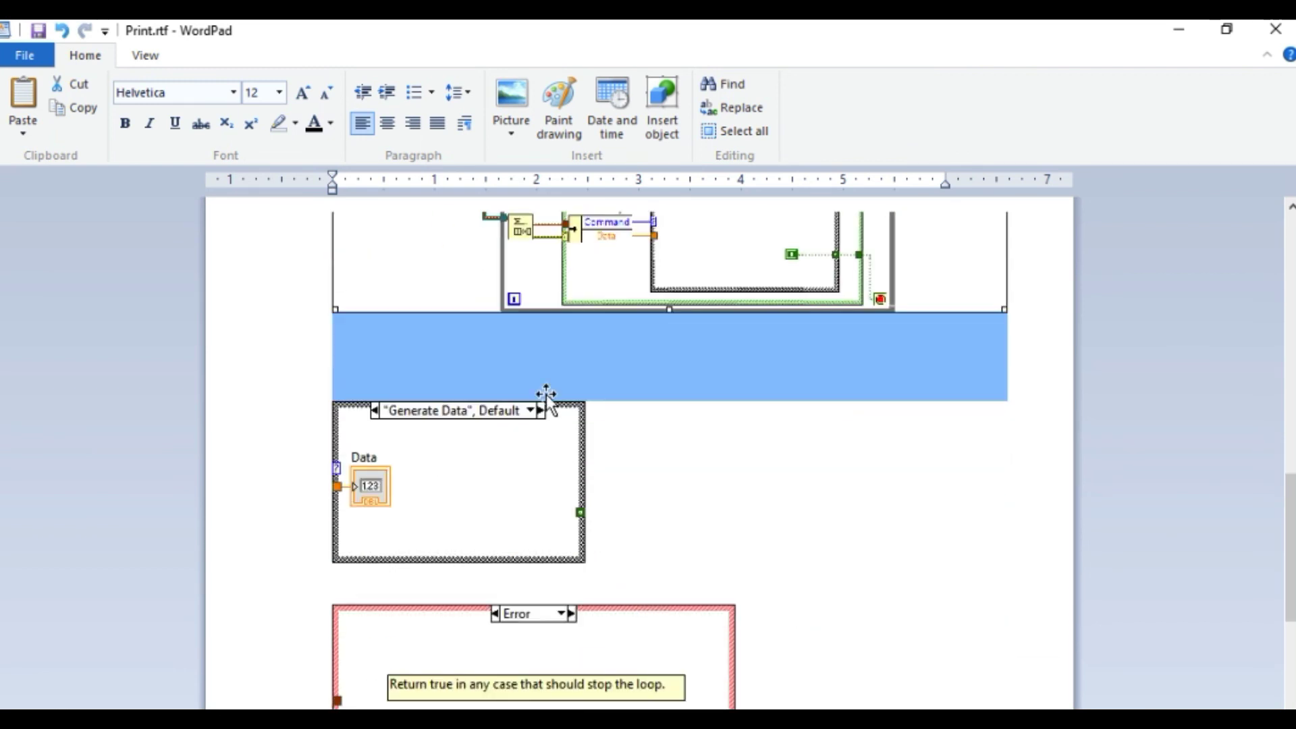
{"action": "left_click", "coordinate": [640, 437]}
{"action": "scroll", "coordinate": [494, 451], "scroll_direction": "down", "scroll_amount": 12}
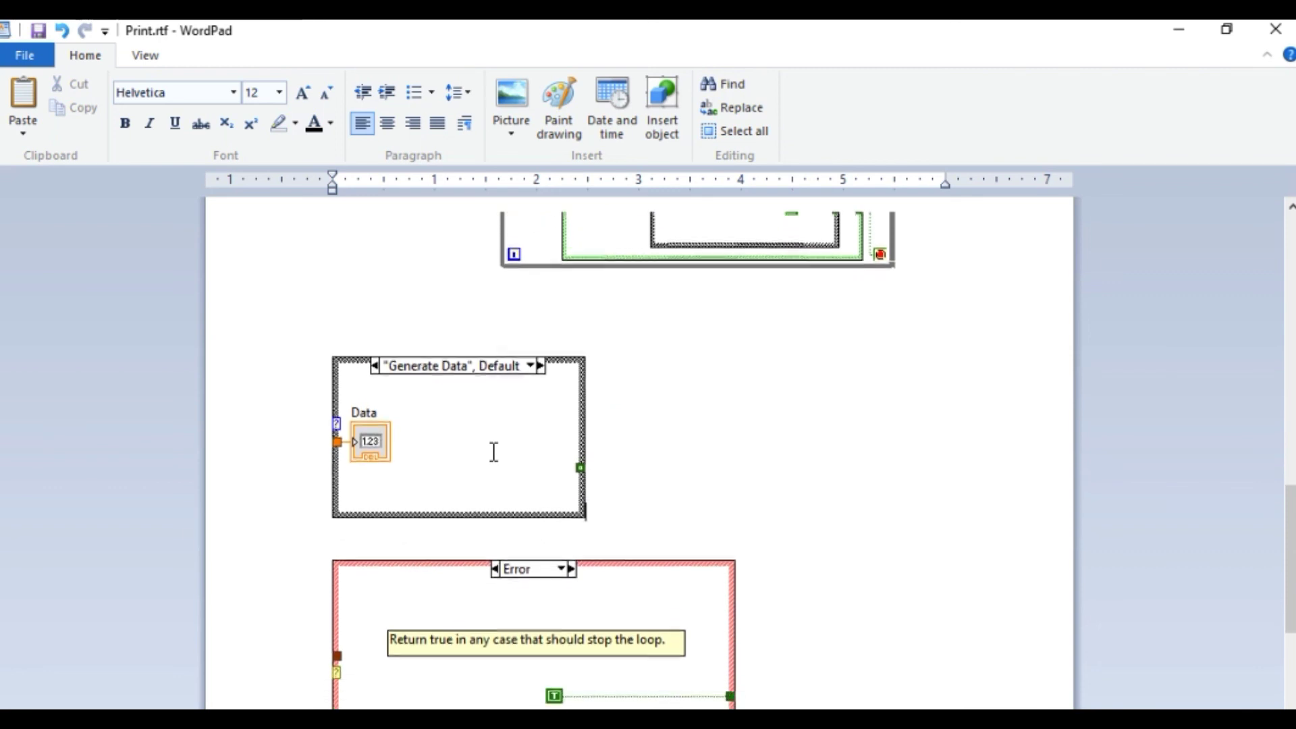
{"action": "scroll", "coordinate": [494, 451], "scroll_direction": "down", "scroll_amount": 1}
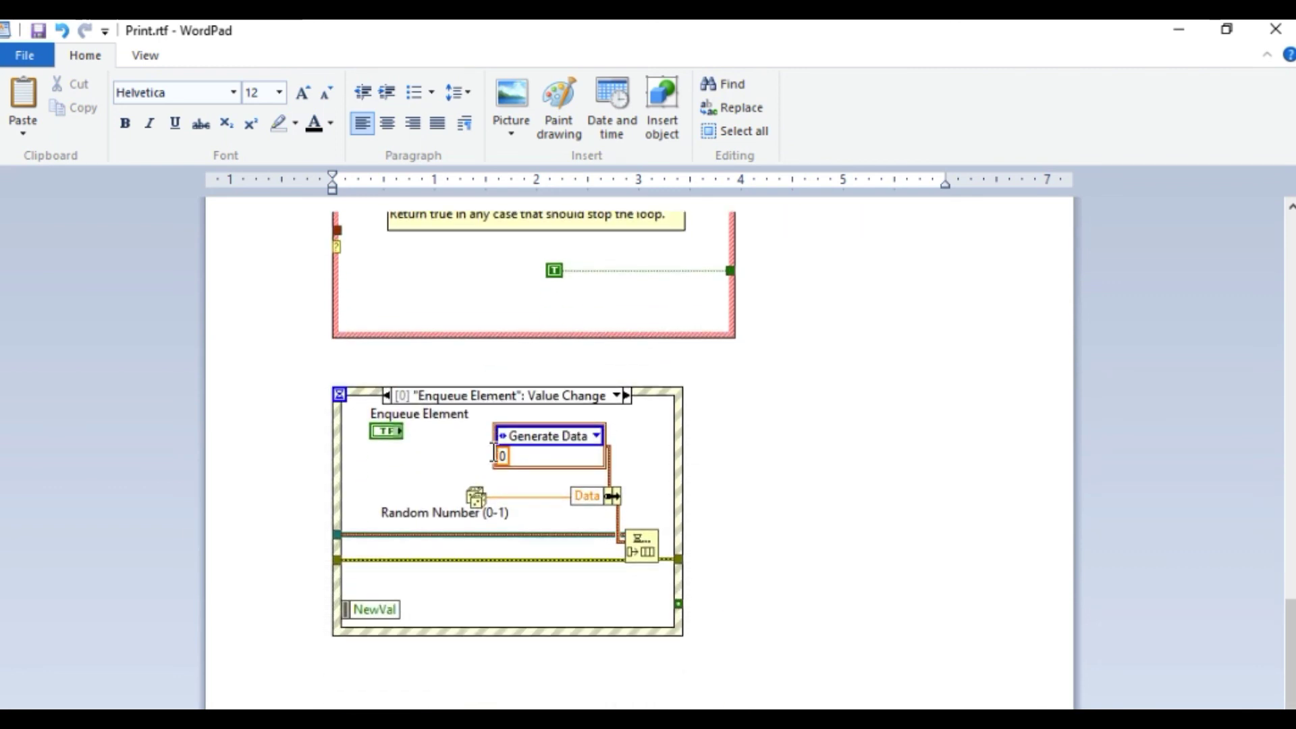